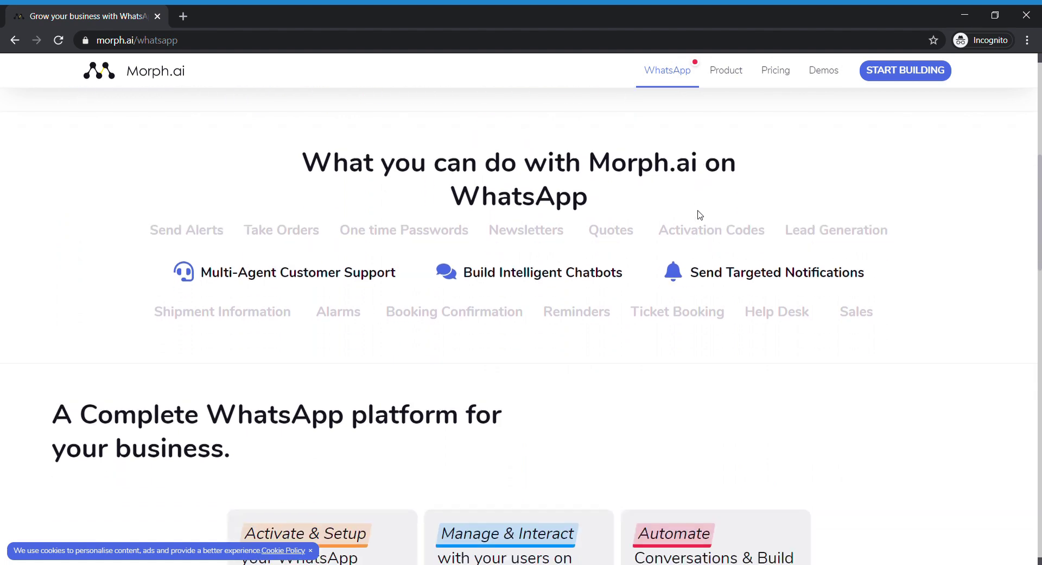
{"action": "scroll", "coordinate": [700, 215], "scroll_direction": "down", "scroll_amount": 5}
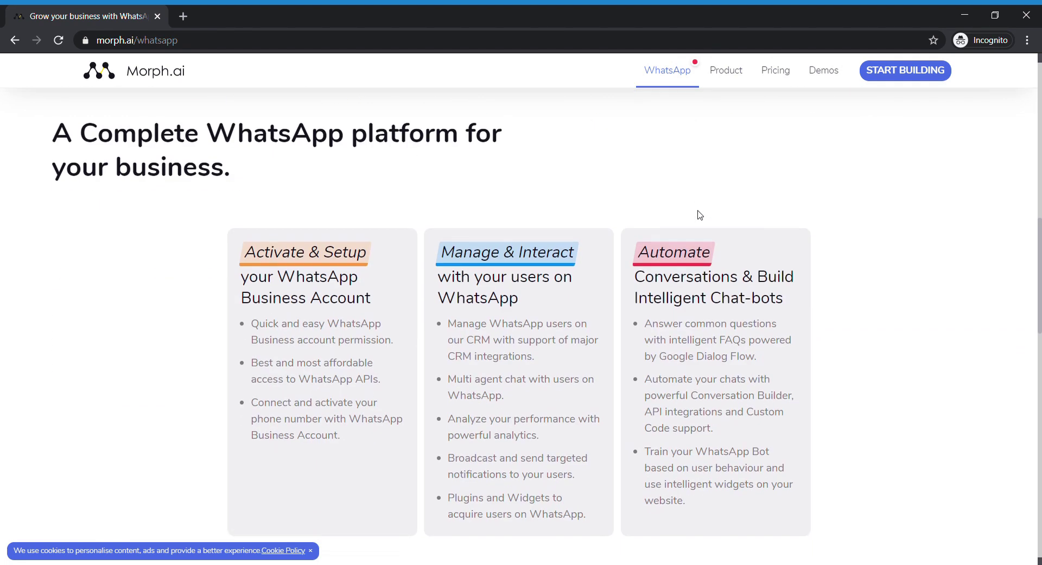
- Start the sign-up form and enter the work e-mail, password, first and last name, and phone number
{"action": "scroll", "coordinate": [700, 215], "scroll_direction": "up", "scroll_amount": 3}
{"action": "scroll", "coordinate": [700, 215], "scroll_direction": "up", "scroll_amount": 8}
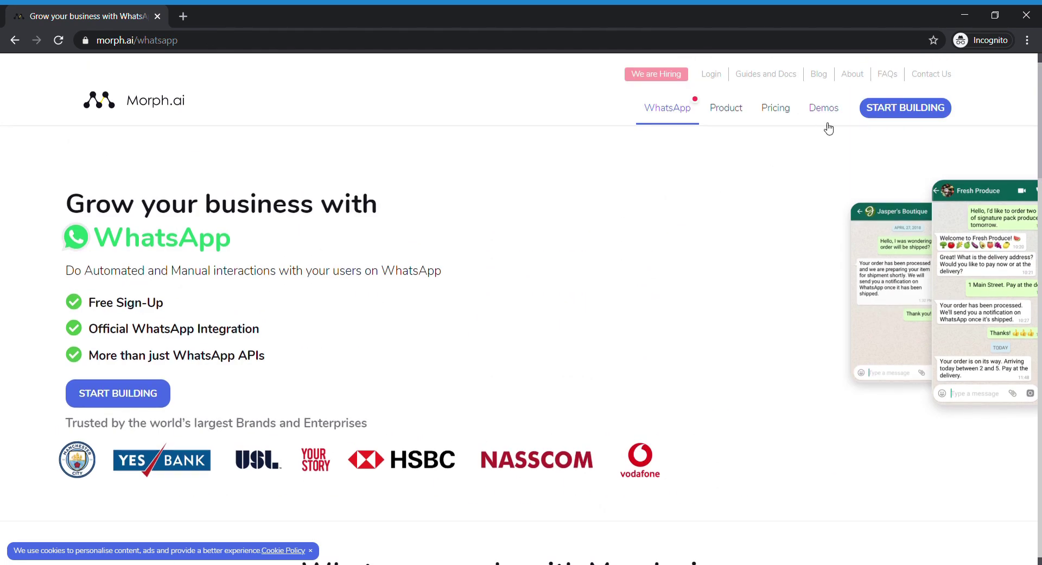
{"action": "left_click", "coordinate": [865, 115]}
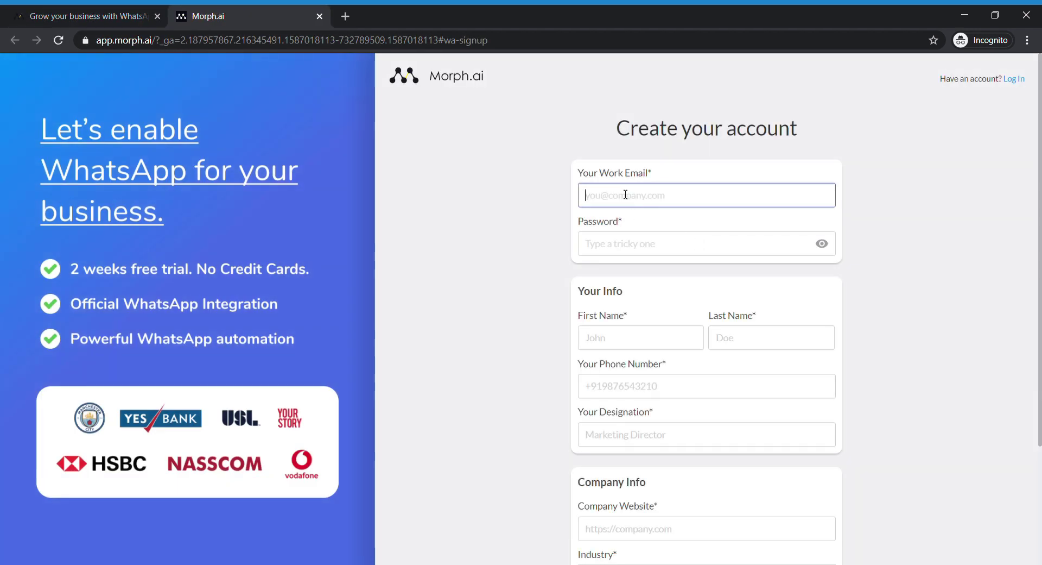
{"action": "key", "text": "Tab"}
{"action": "type", "text": "*************"}
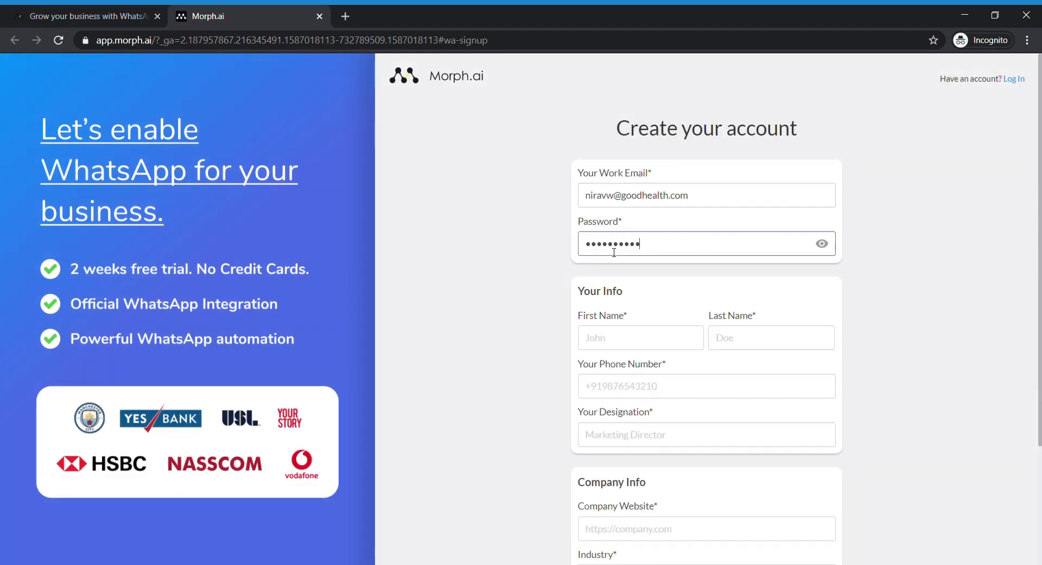
{"action": "key", "text": "Tab"}
{"action": "key", "text": "Tab"}
{"action": "key", "text": "Tab"}
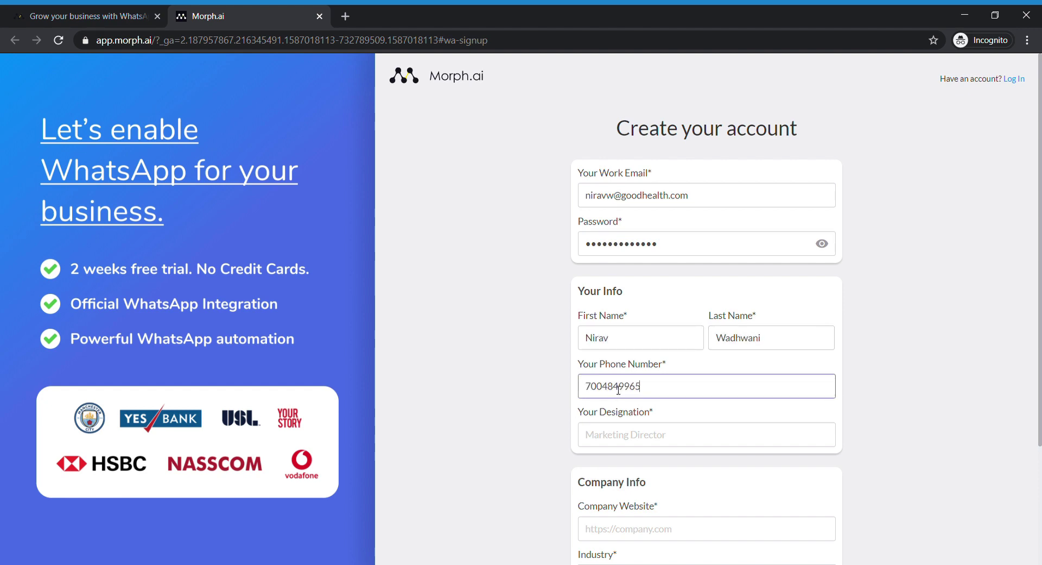
- Enter designation Assistant and website goodhealth.com, choose the Healthcare industry, and submit the form
{"action": "key", "text": "Tab"}
{"action": "type", "text": "Assistant"}
{"action": "key", "text": "Tab"}
{"action": "type", "text": "goodhealth.com"}
{"action": "scroll", "coordinate": [648, 401], "scroll_direction": "down", "scroll_amount": 1}
{"action": "left_click", "coordinate": [641, 423]}
{"action": "left_click", "coordinate": [627, 327]}
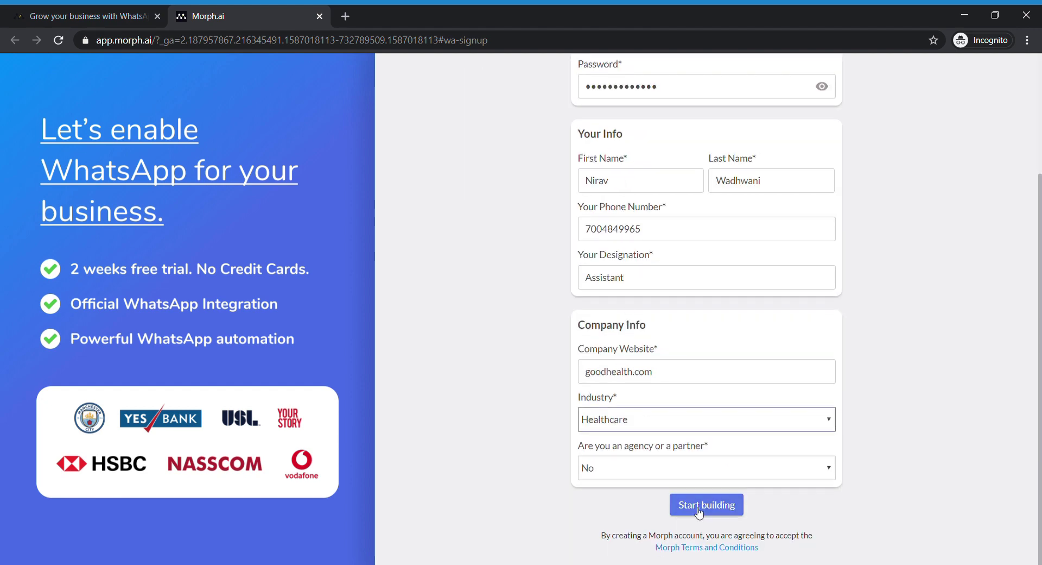
{"action": "left_click", "coordinate": [699, 509]}
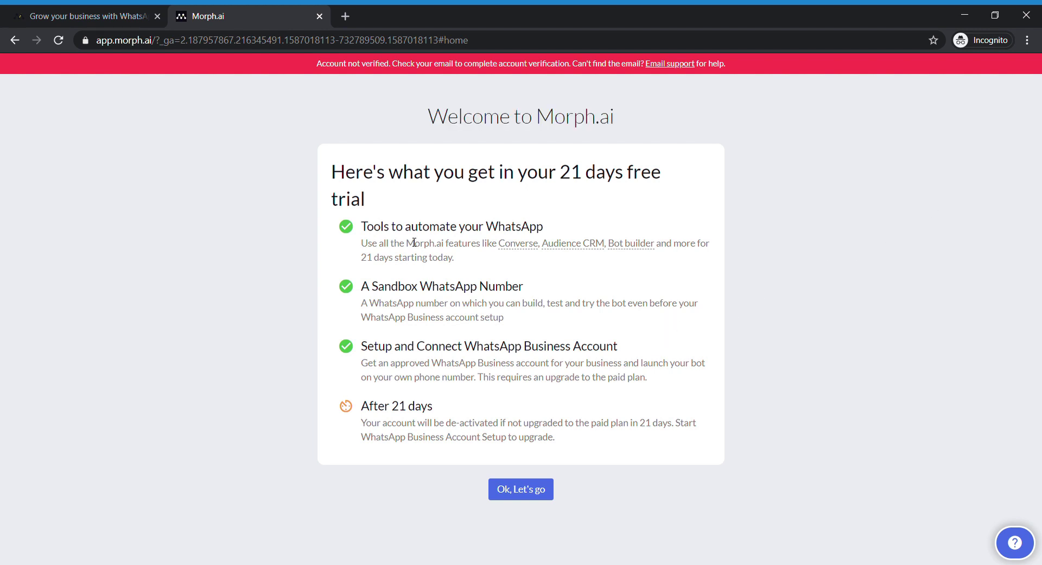
- Enter the dashboard and go through the WhatsApp Business API Concepts, Next Steps and Setup Sandbox lessons
{"action": "left_click", "coordinate": [509, 491]}
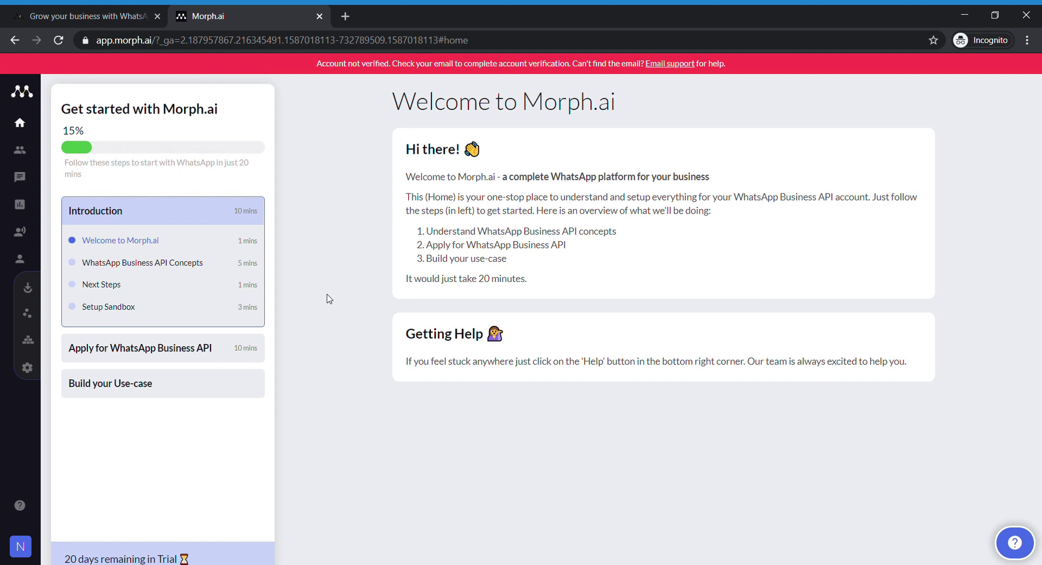
{"action": "left_click", "coordinate": [140, 263]}
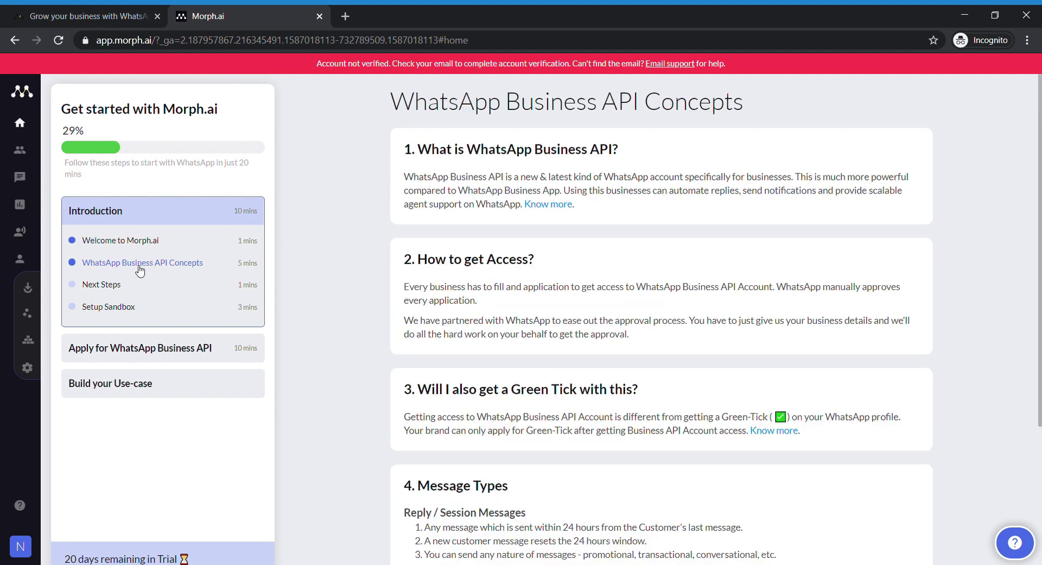
{"action": "left_click", "coordinate": [107, 288]}
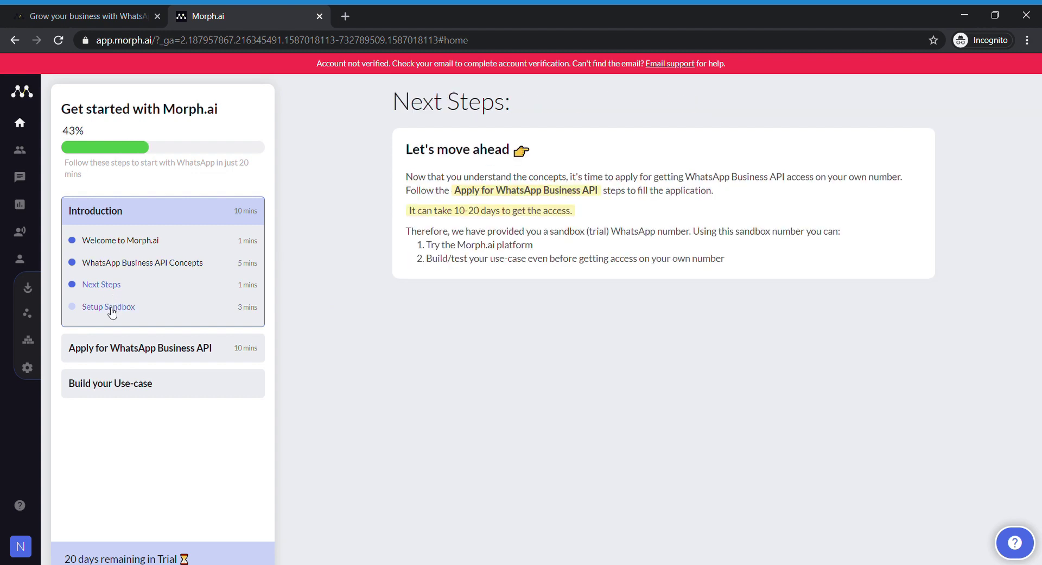
{"action": "left_click", "coordinate": [110, 308]}
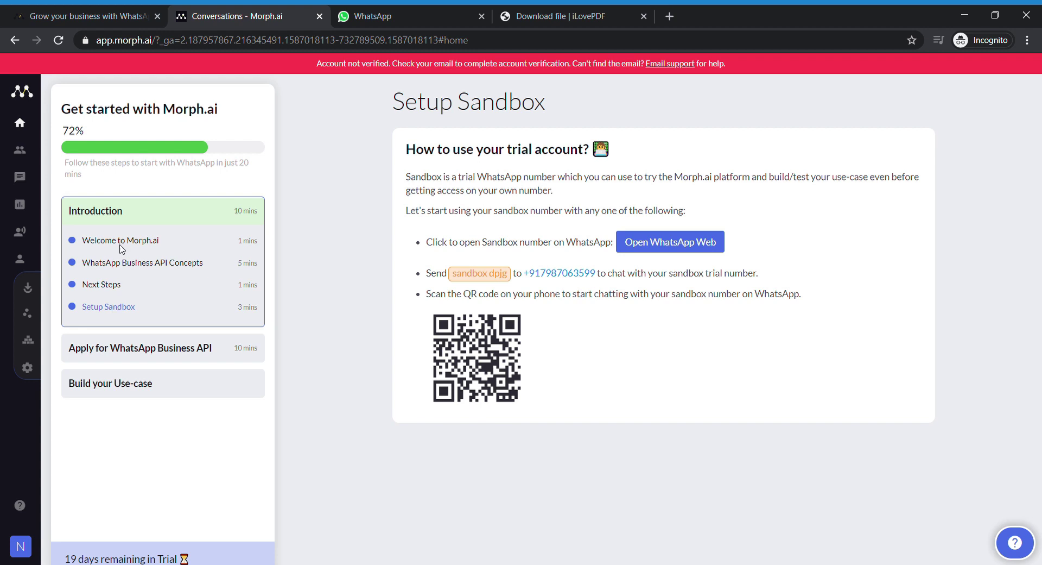
{"action": "left_click", "coordinate": [187, 264]}
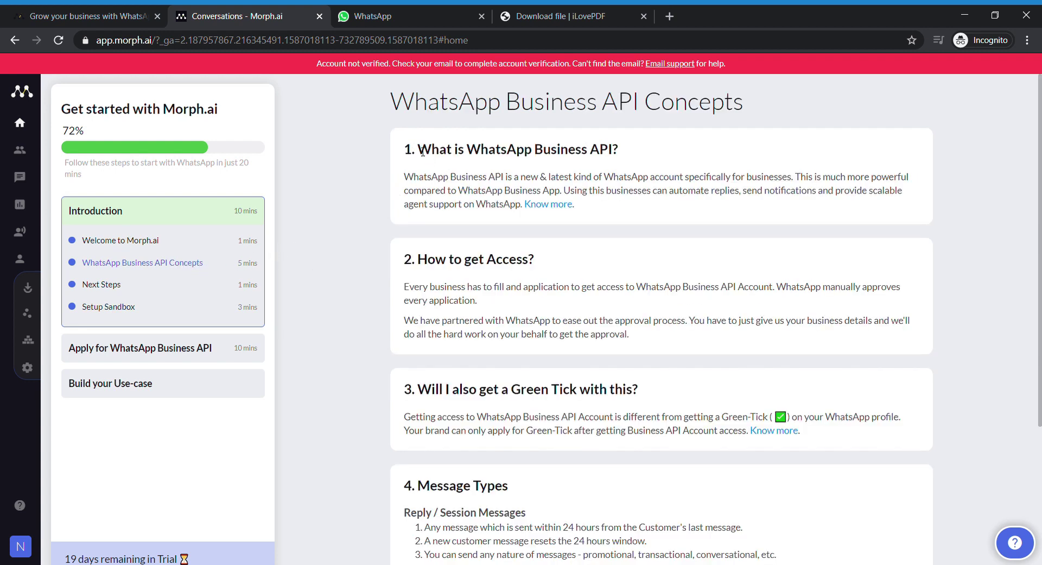
{"action": "left_click_drag", "start_coordinate": [419, 152], "coordinate": [615, 158]}
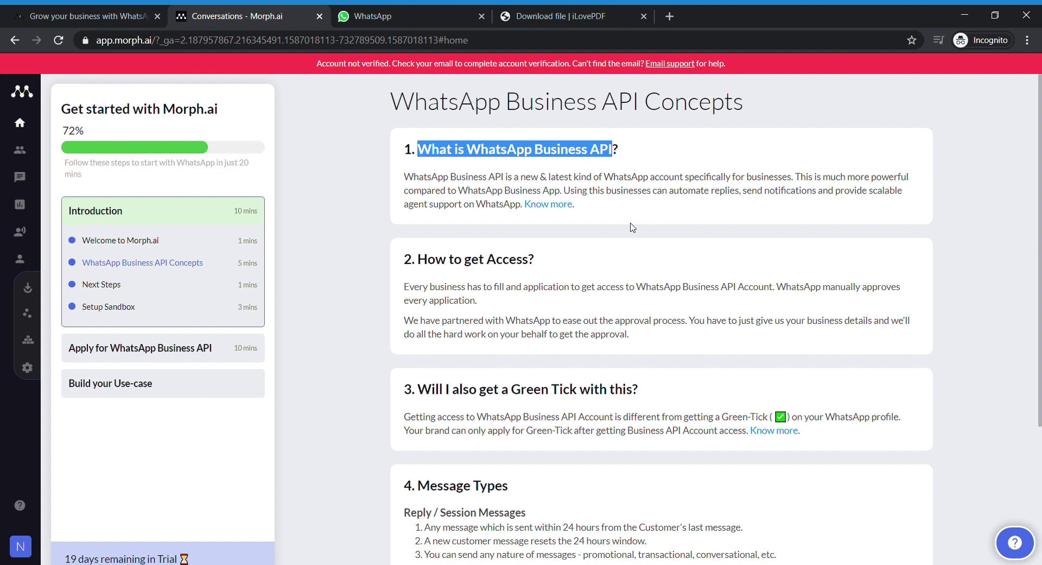
{"action": "left_click_drag", "start_coordinate": [424, 263], "coordinate": [539, 258]}
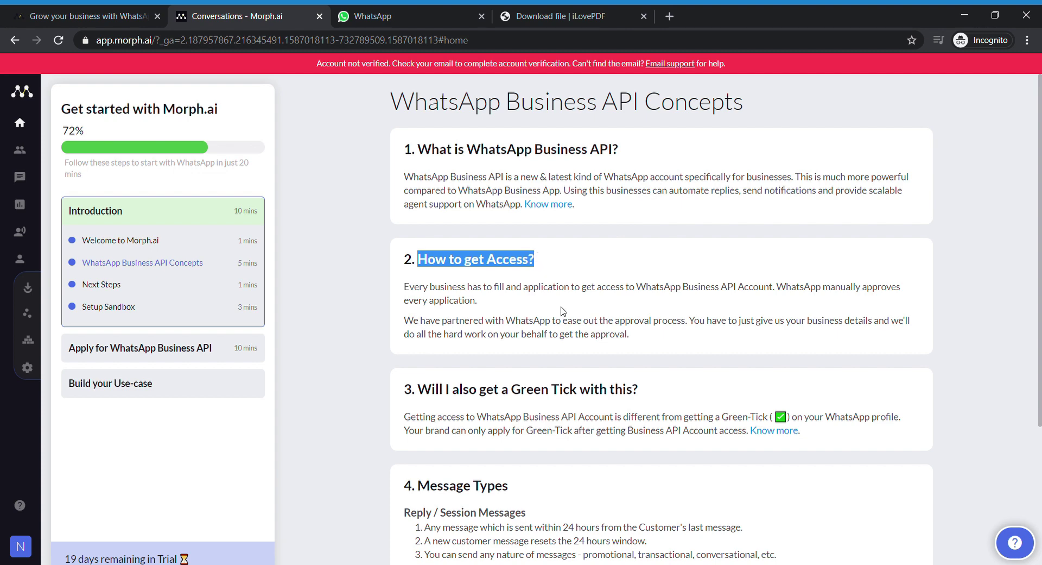
{"action": "left_click_drag", "start_coordinate": [441, 321], "coordinate": [554, 324]}
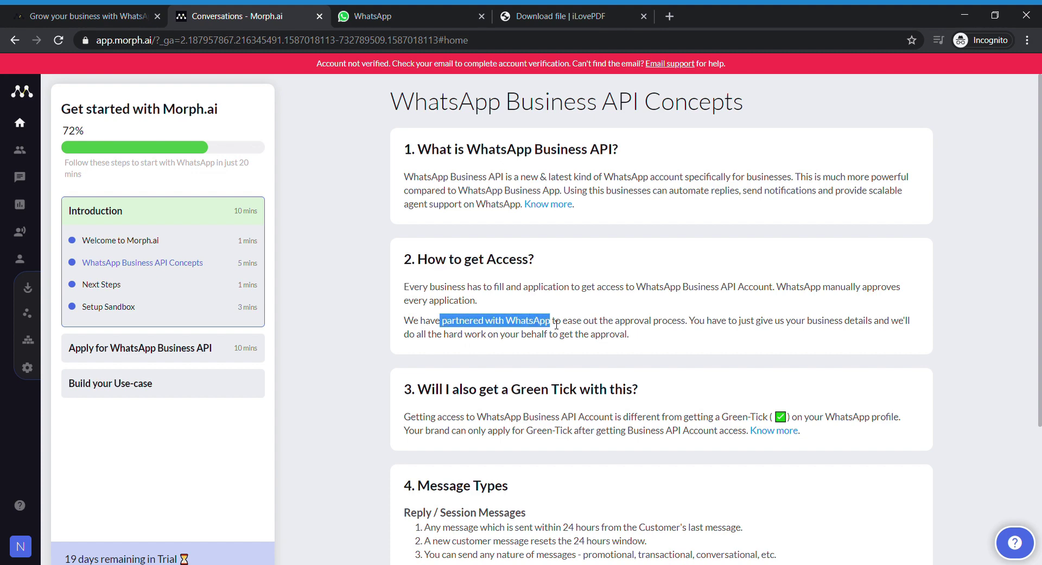
{"action": "left_click", "coordinate": [558, 368]}
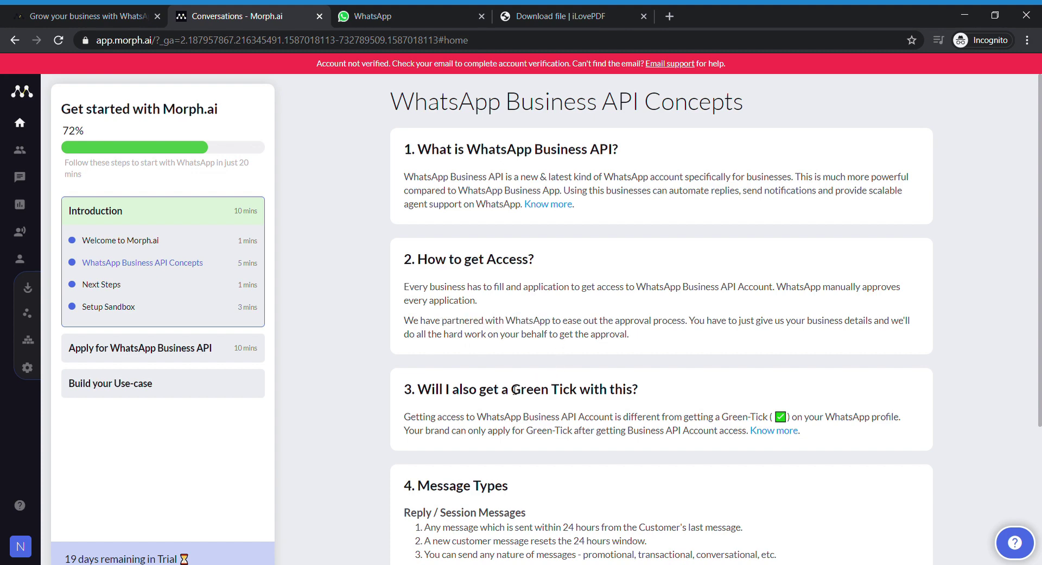
{"action": "left_click_drag", "start_coordinate": [421, 392], "coordinate": [642, 391]}
{"action": "left_click", "coordinate": [627, 419]}
{"action": "scroll", "coordinate": [624, 437], "scroll_direction": "down", "scroll_amount": 4}
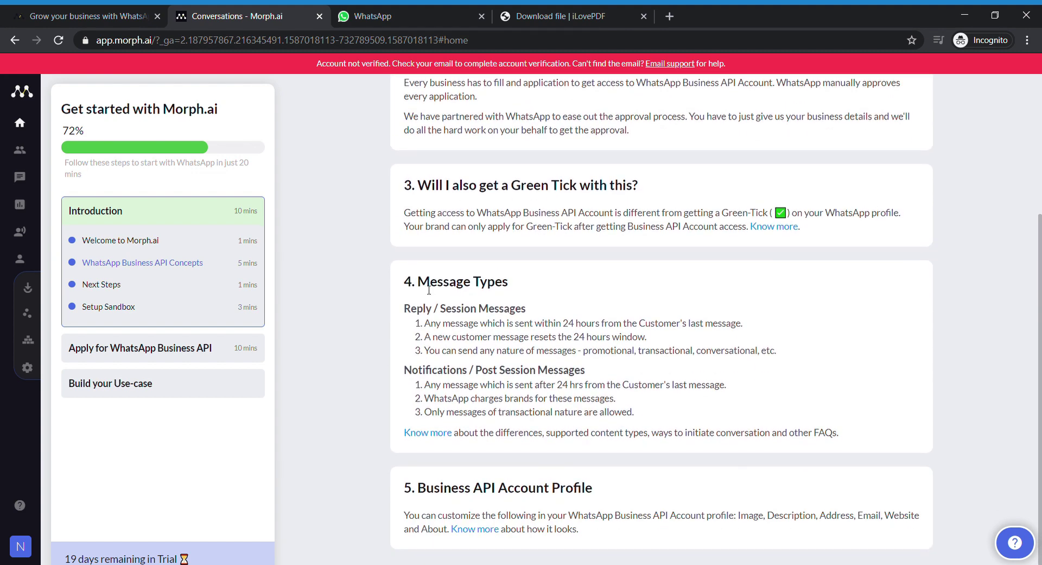
{"action": "left_click_drag", "start_coordinate": [418, 282], "coordinate": [513, 286]}
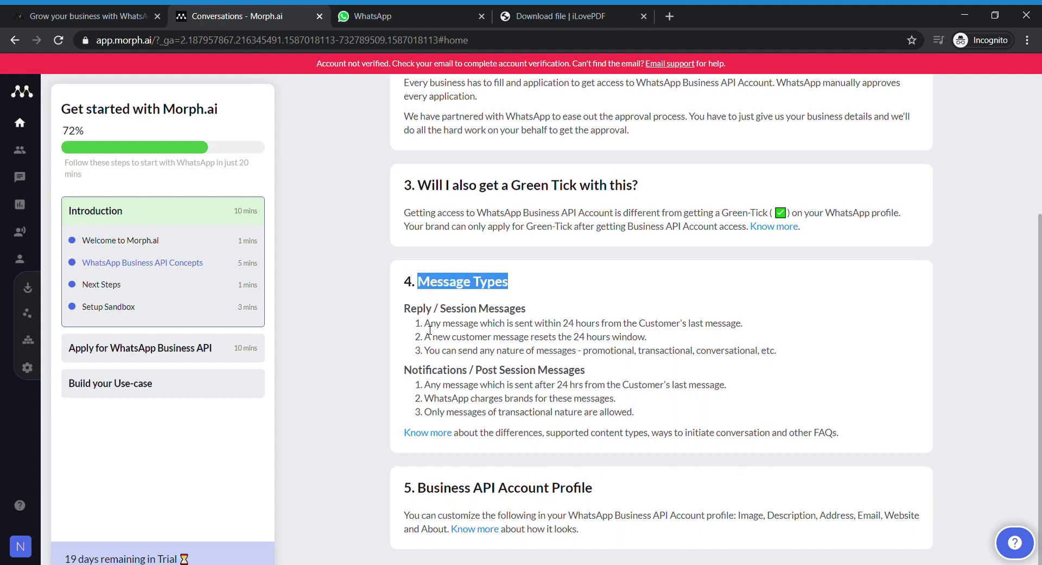
{"action": "left_click_drag", "start_coordinate": [404, 308], "coordinate": [531, 314]}
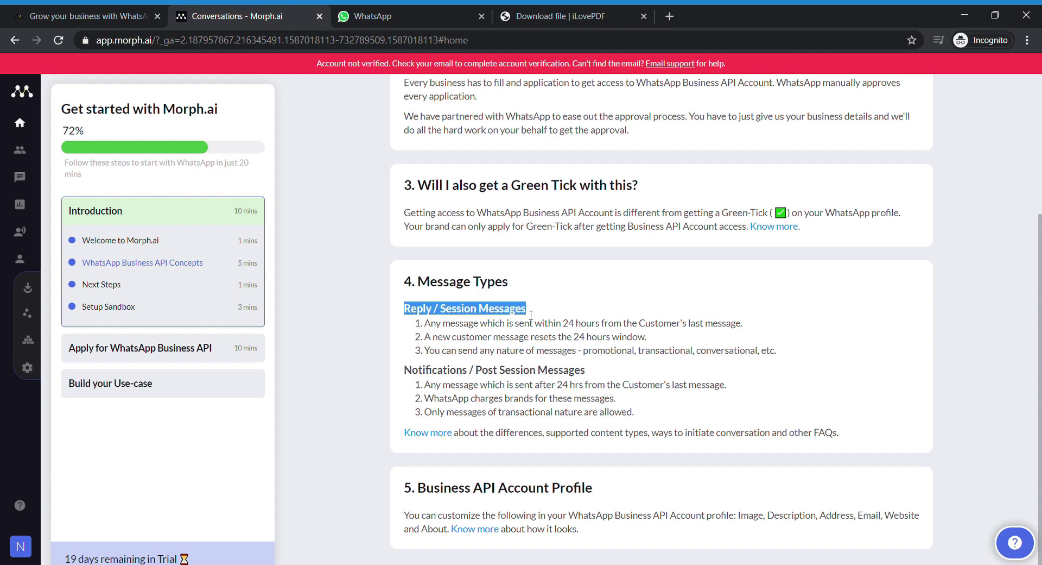
{"action": "left_click_drag", "start_coordinate": [404, 370], "coordinate": [589, 373]}
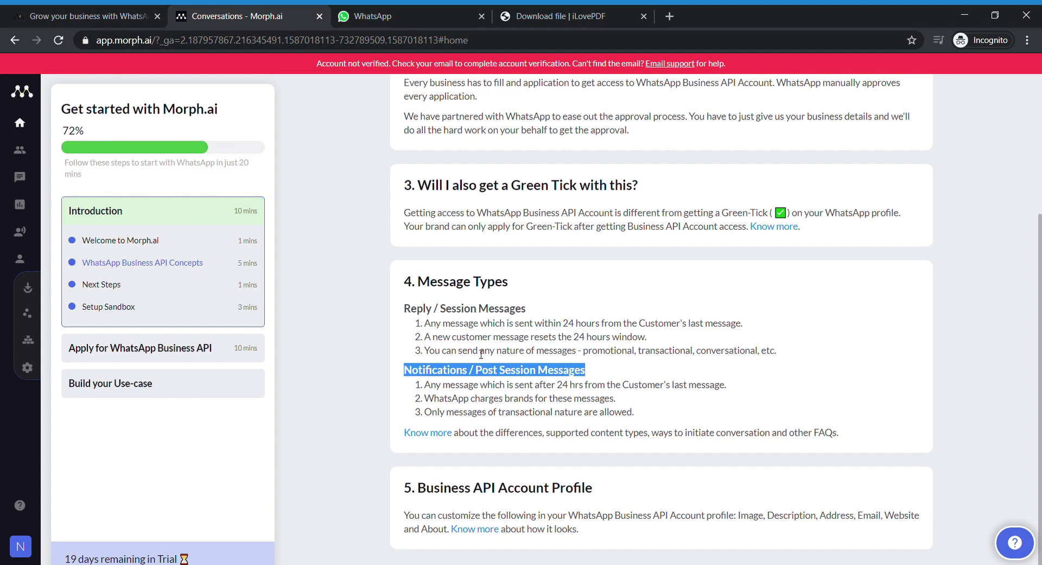
{"action": "left_click_drag", "start_coordinate": [478, 351], "coordinate": [530, 350]}
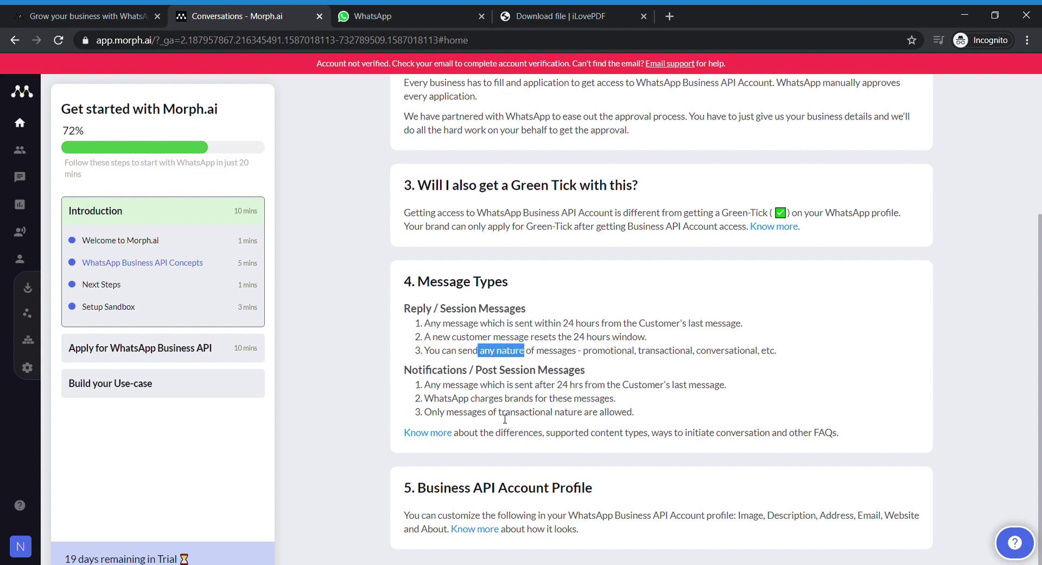
{"action": "left_click_drag", "start_coordinate": [499, 411], "coordinate": [591, 415]}
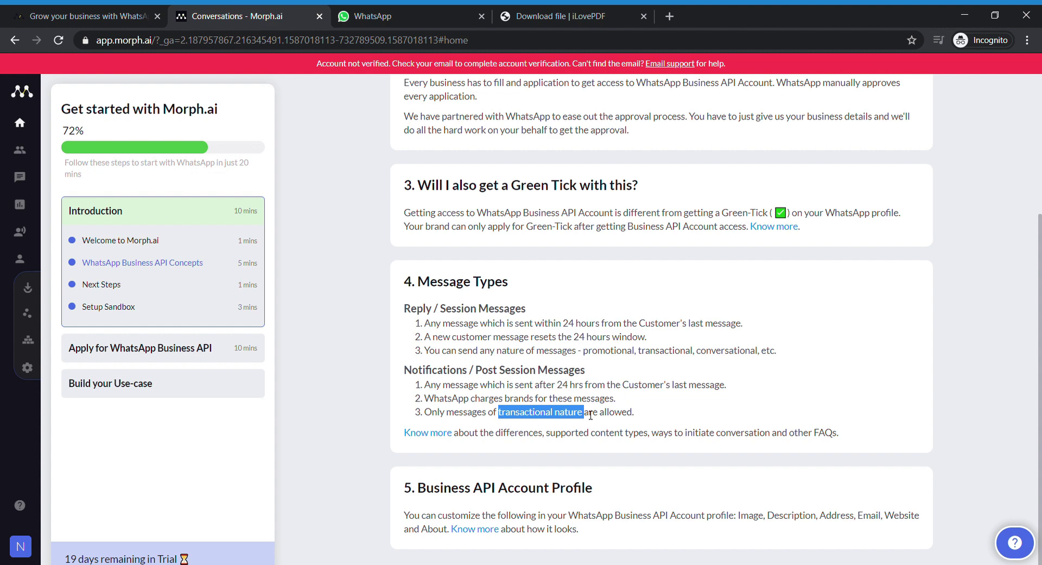
{"action": "double_click", "coordinate": [541, 448]}
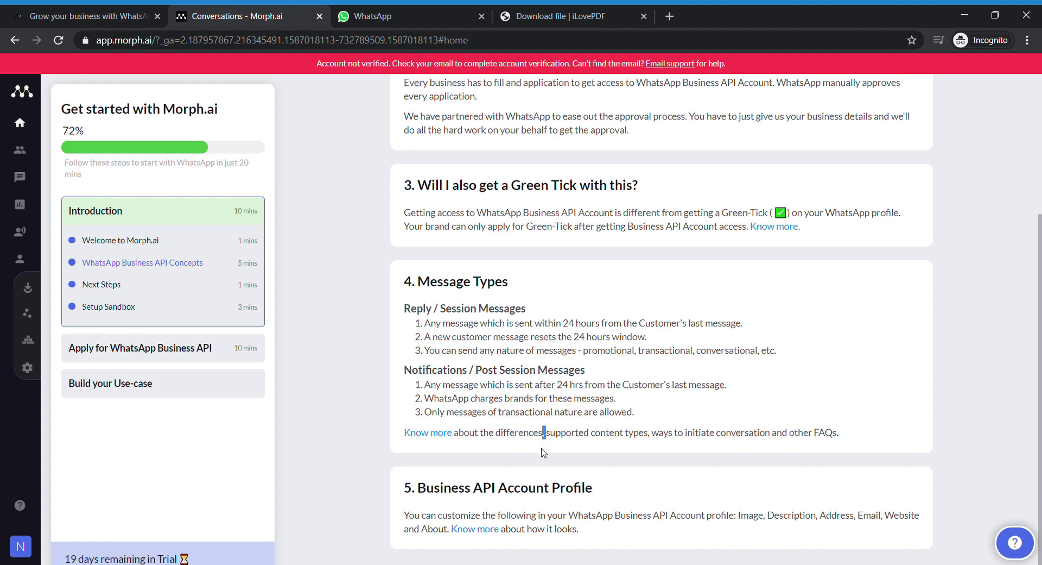
{"action": "left_click", "coordinate": [665, 418]}
{"action": "scroll", "coordinate": [666, 418], "scroll_direction": "down", "scroll_amount": 1}
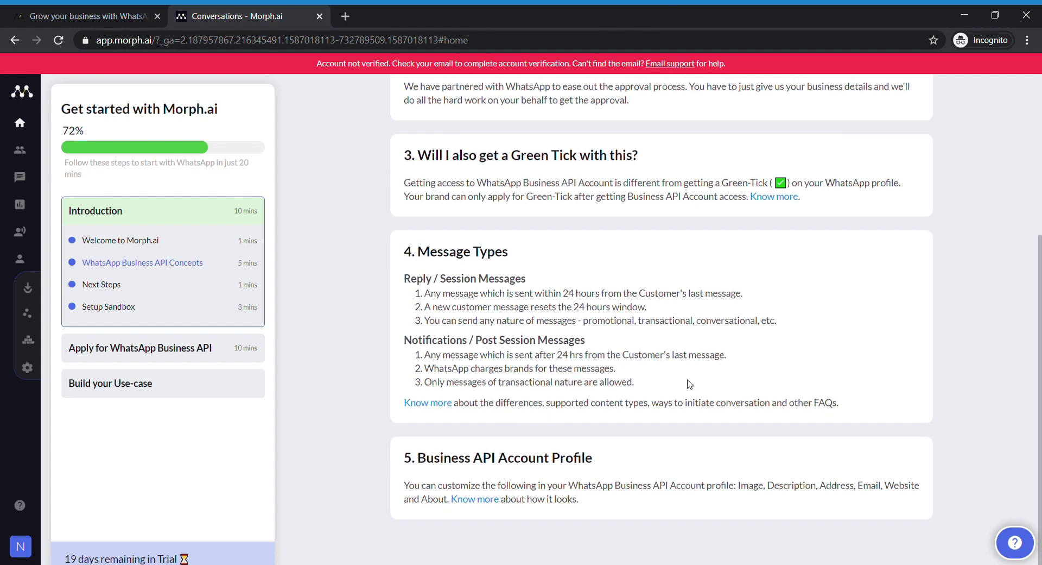
{"action": "left_click", "coordinate": [103, 307]}
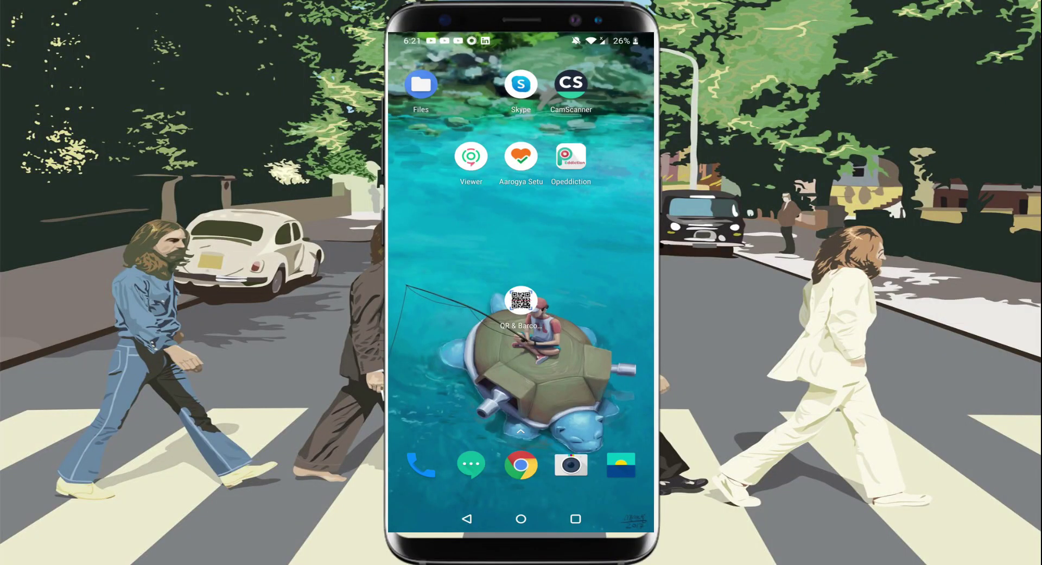
- Scan the sandbox QR code and send the prefilled dpjg join message in WhatsApp
{"action": "left_click", "coordinate": [520, 304]}
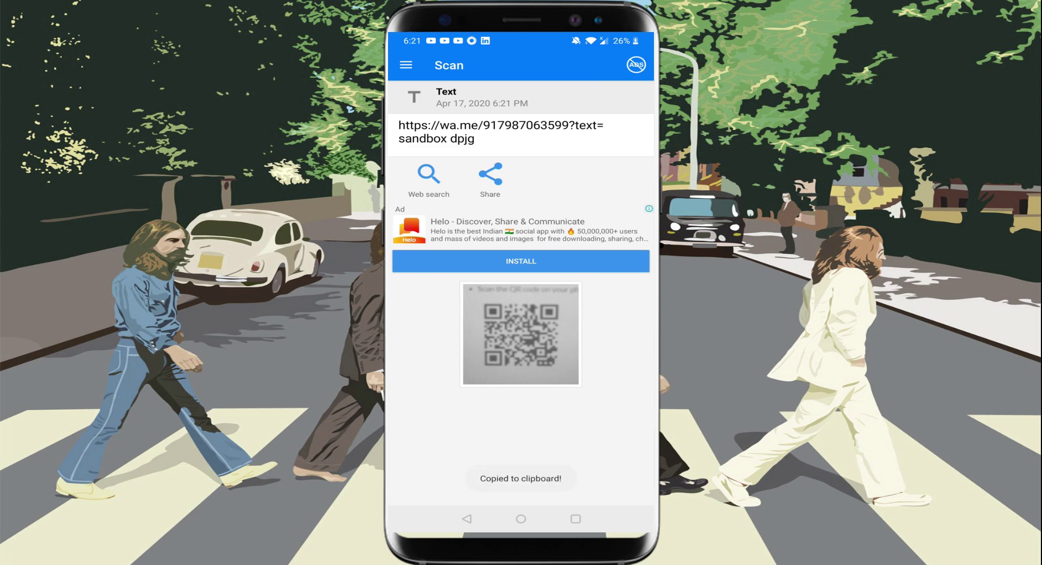
{"action": "left_click", "coordinate": [429, 174]}
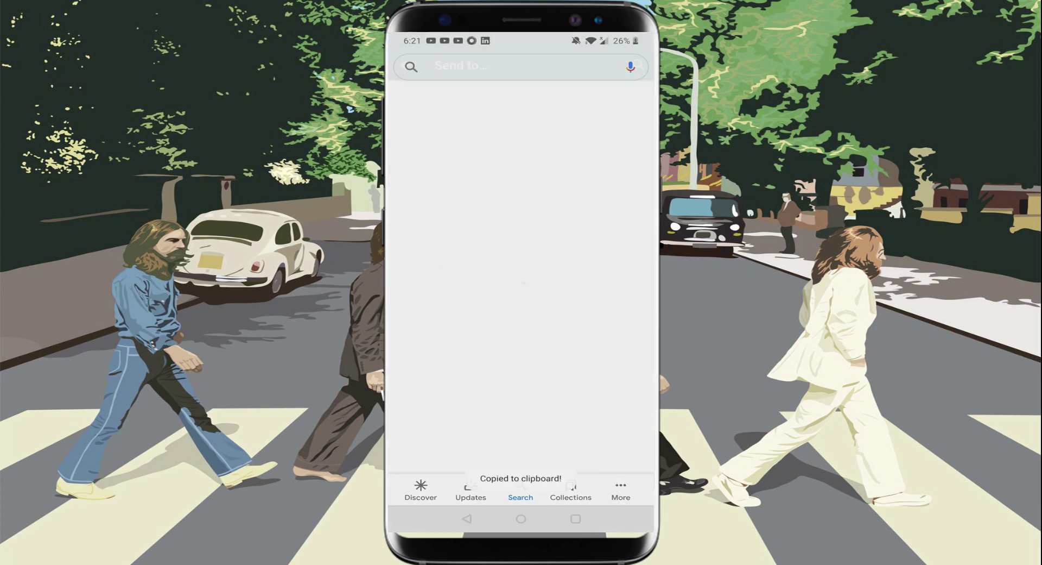
{"action": "left_click", "coordinate": [549, 494]}
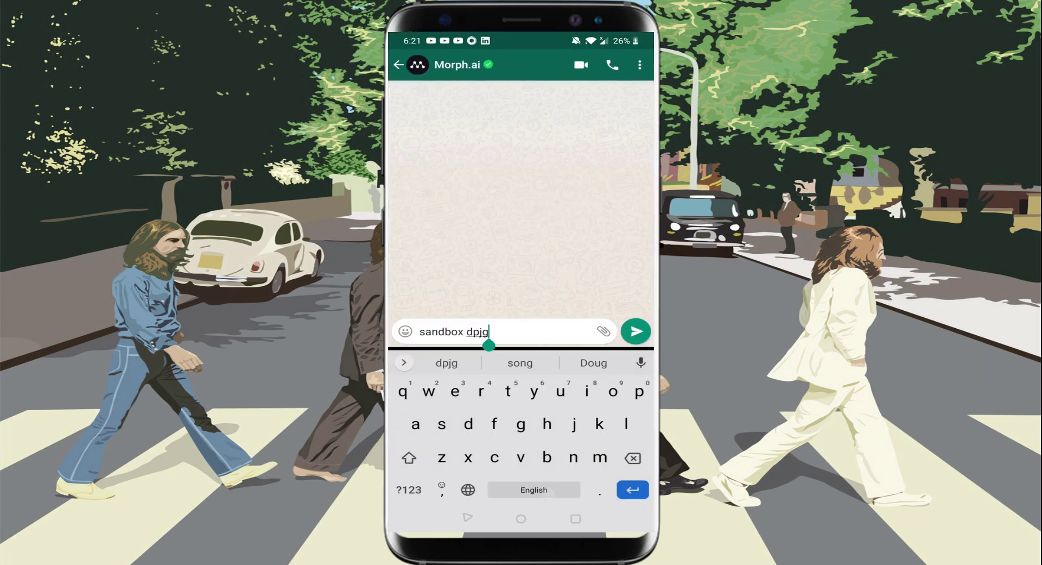
{"action": "left_click", "coordinate": [634, 333]}
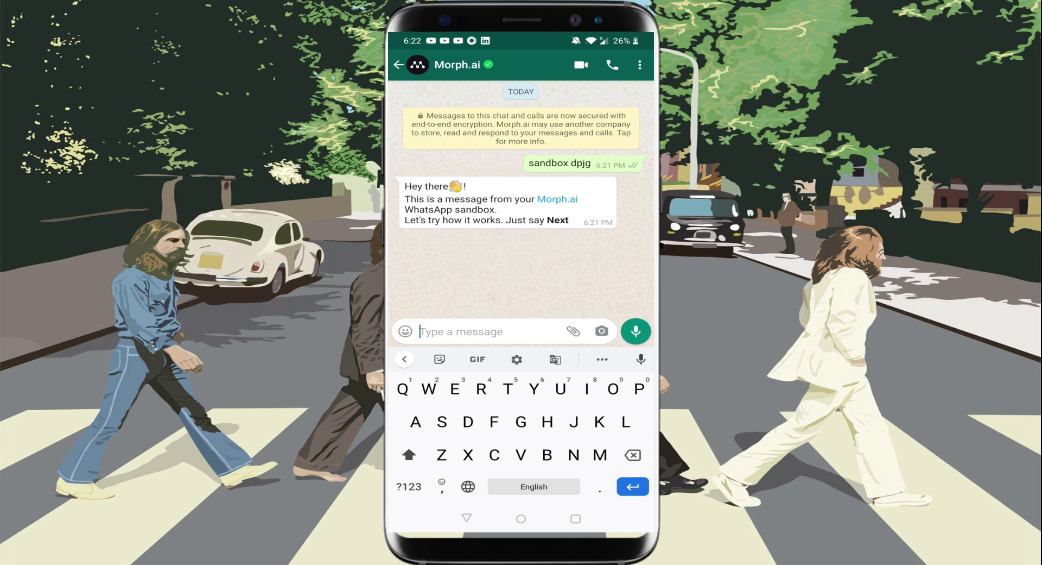
- Reply 'Next' and then 'Know more' to the sandbox bot
{"action": "type", "text": "Next"}
{"action": "key", "text": "Return"}
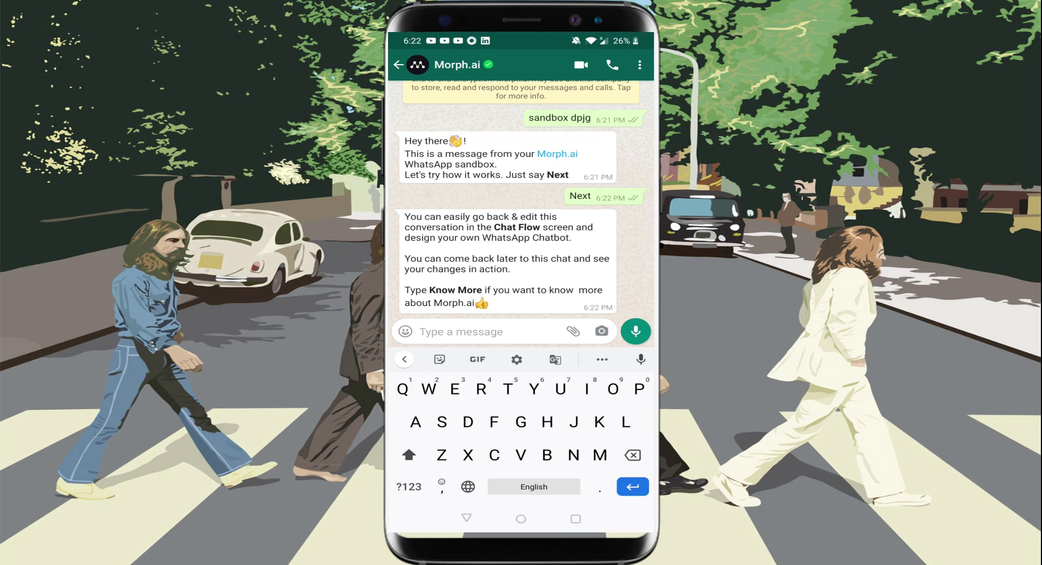
{"action": "type", "text": "K"}
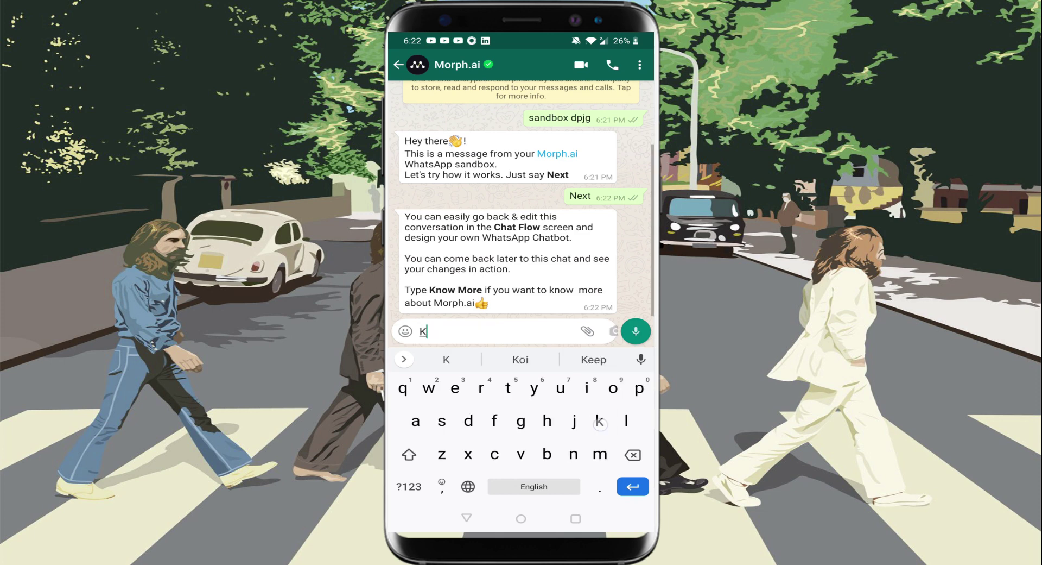
{"action": "type", "text": "now more"}
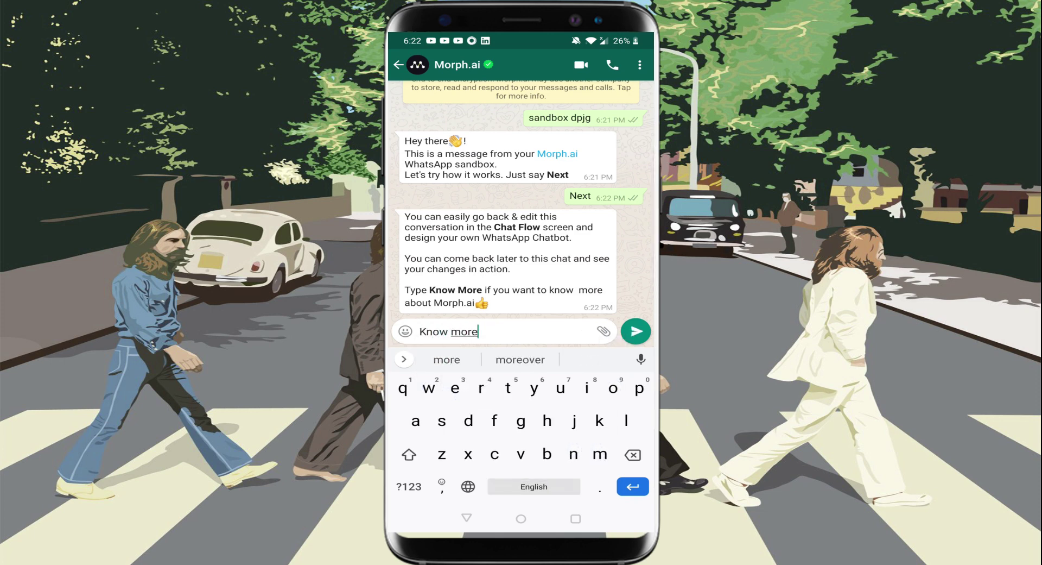
{"action": "key", "text": "Return"}
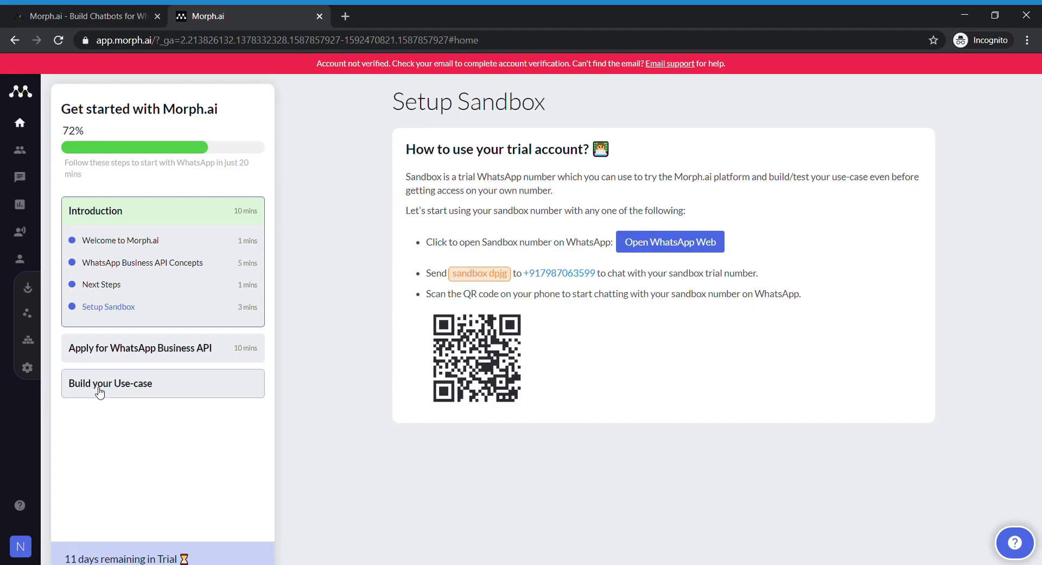
- Go to the Chat Flow list and open the Get Started conversation
{"action": "mouse_move", "coordinate": [23, 333]}
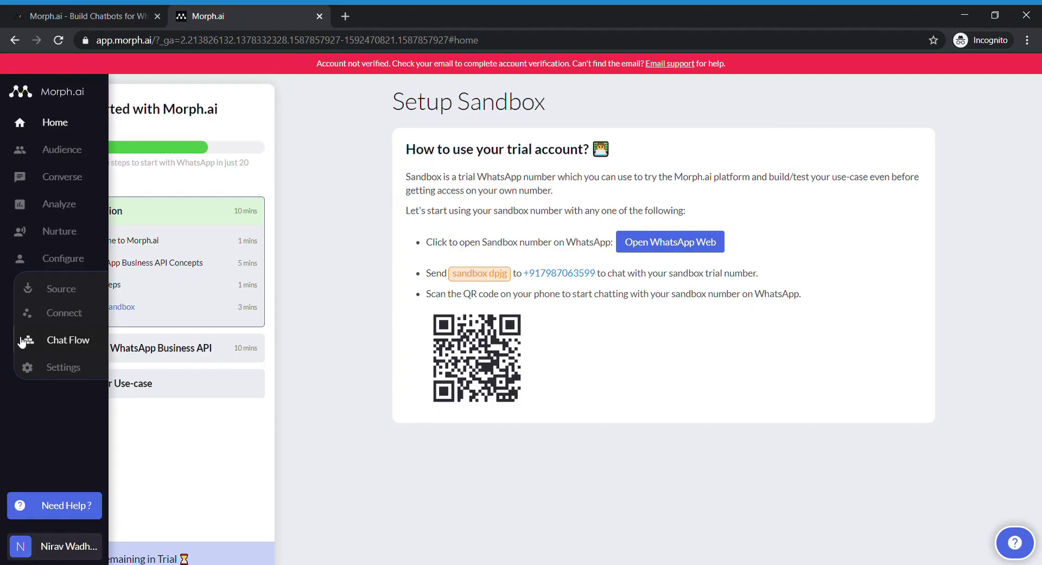
{"action": "left_click", "coordinate": [68, 344]}
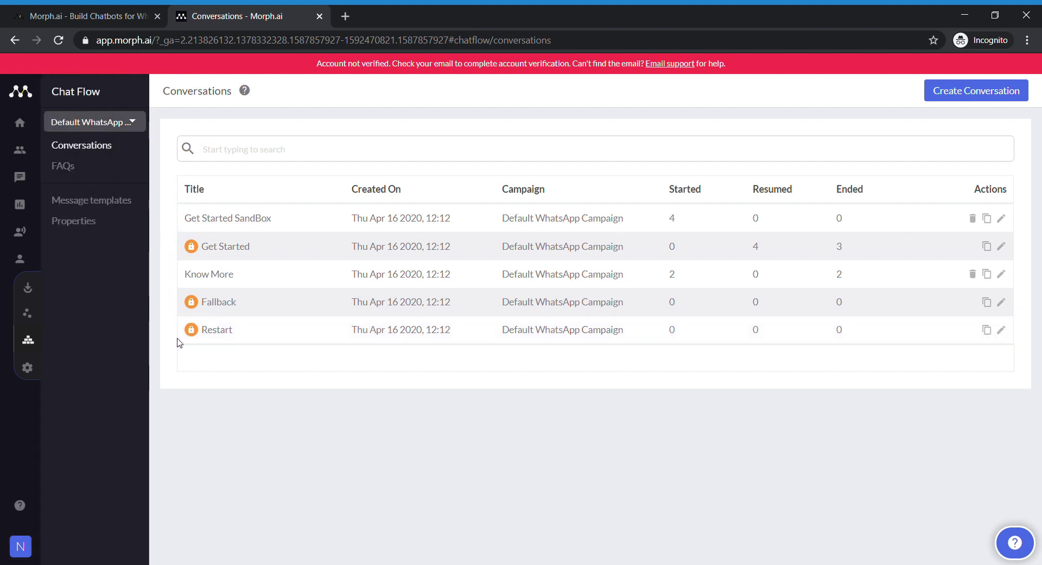
{"action": "left_click", "coordinate": [218, 247]}
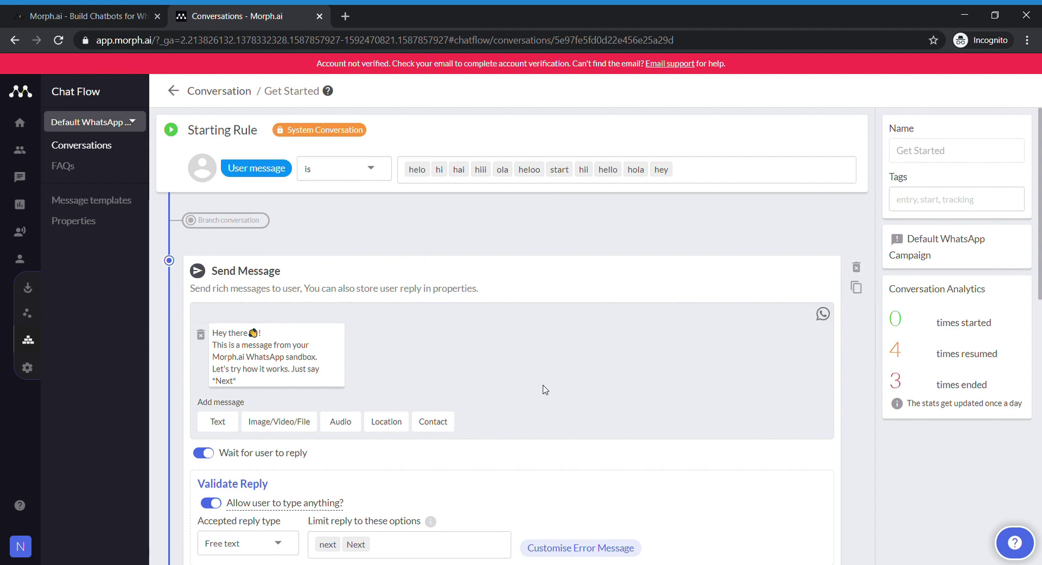
- Scroll through the Get Started flow and open, then cancel, the error-message composer
{"action": "scroll", "coordinate": [544, 389], "scroll_direction": "down", "scroll_amount": 1}
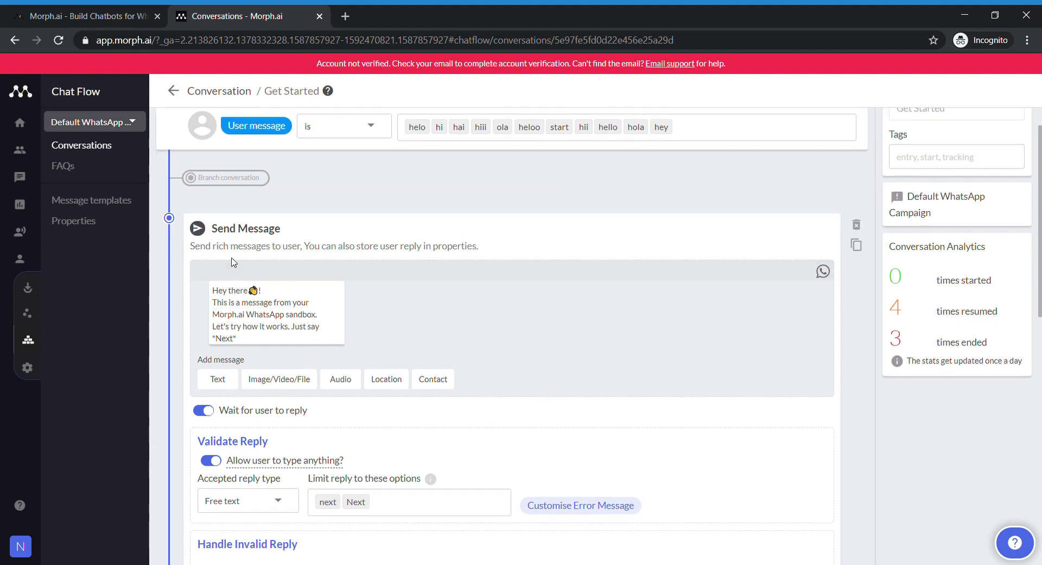
{"action": "scroll", "coordinate": [505, 416], "scroll_direction": "down", "scroll_amount": 1}
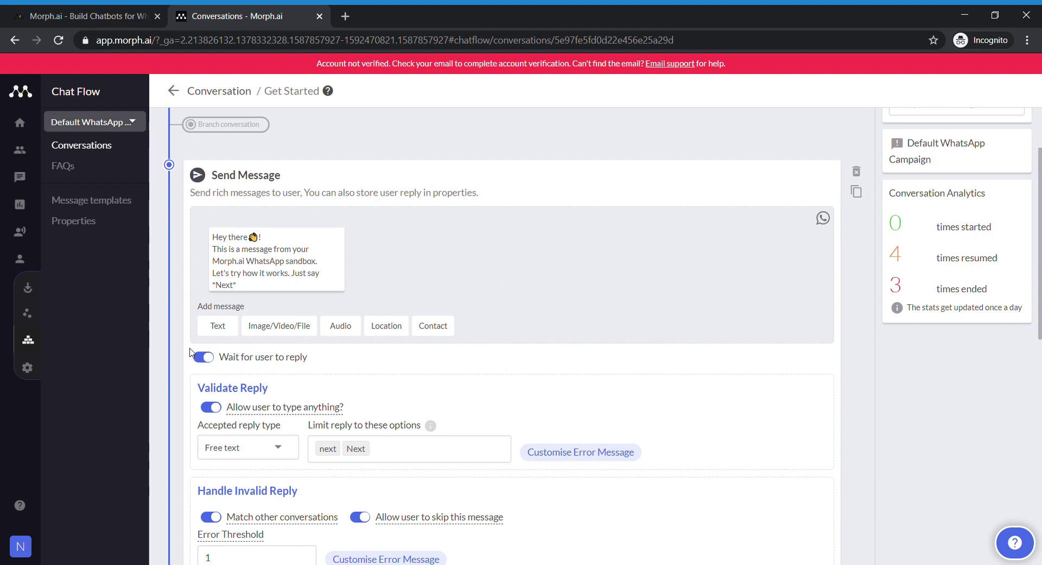
{"action": "scroll", "coordinate": [388, 374], "scroll_direction": "down", "scroll_amount": 2}
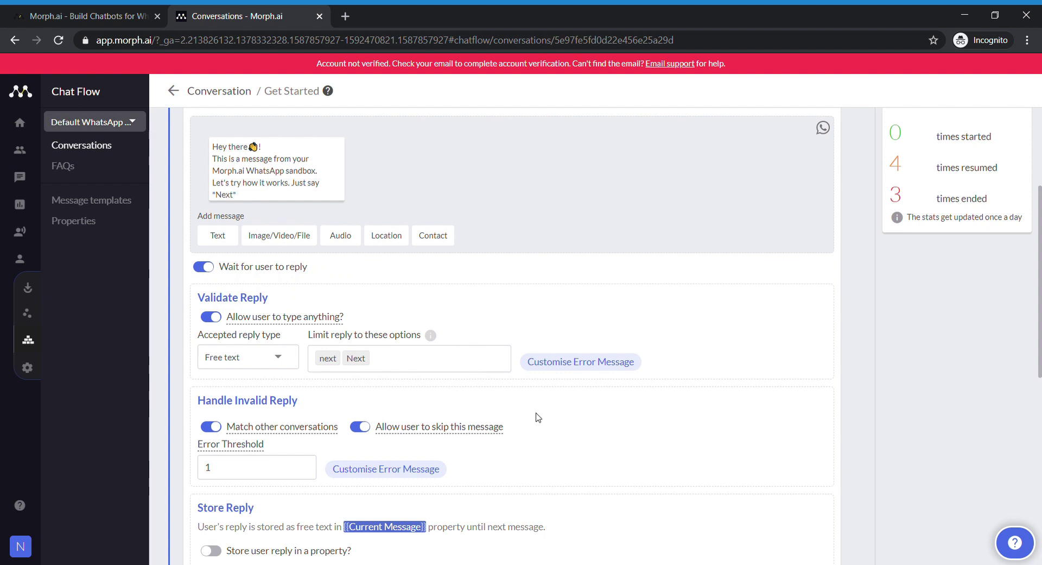
{"action": "scroll", "coordinate": [535, 419], "scroll_direction": "down", "scroll_amount": 2}
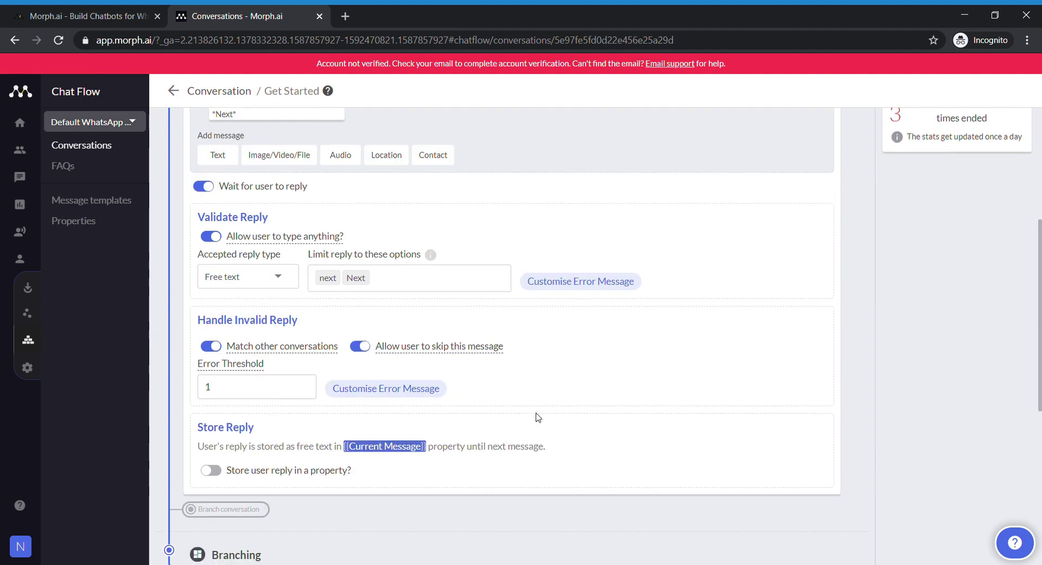
{"action": "left_click", "coordinate": [376, 386]}
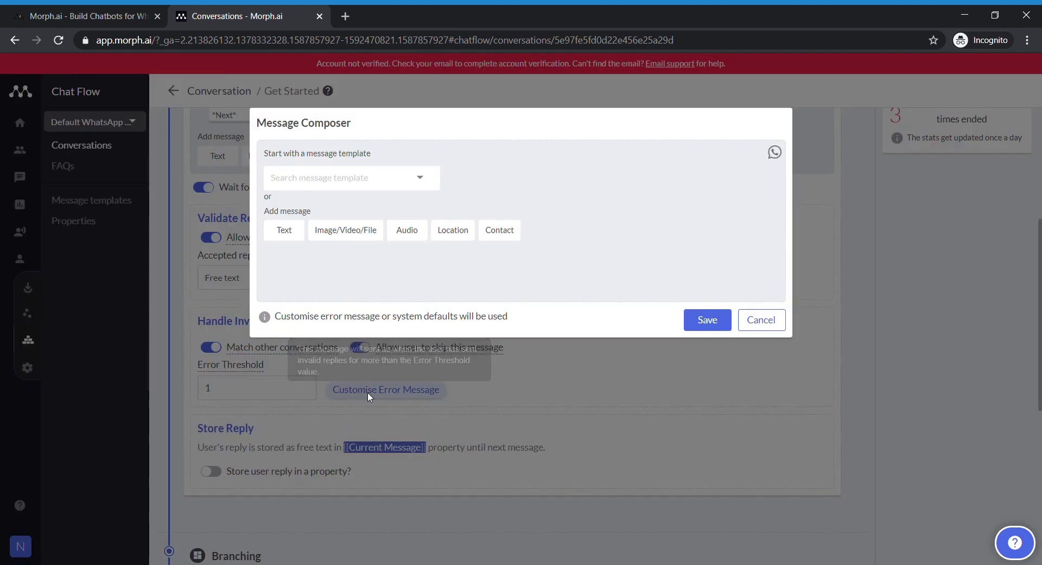
{"action": "left_click", "coordinate": [761, 320]}
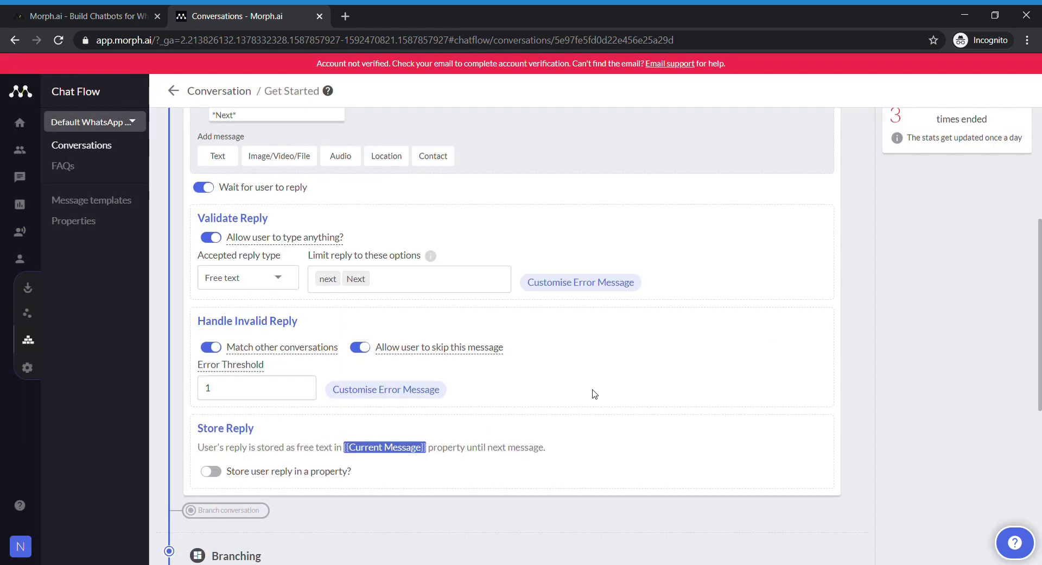
- Inspect the Next branch's settings, scrolling through the rest of the flow
{"action": "scroll", "coordinate": [593, 395], "scroll_direction": "down", "scroll_amount": 4}
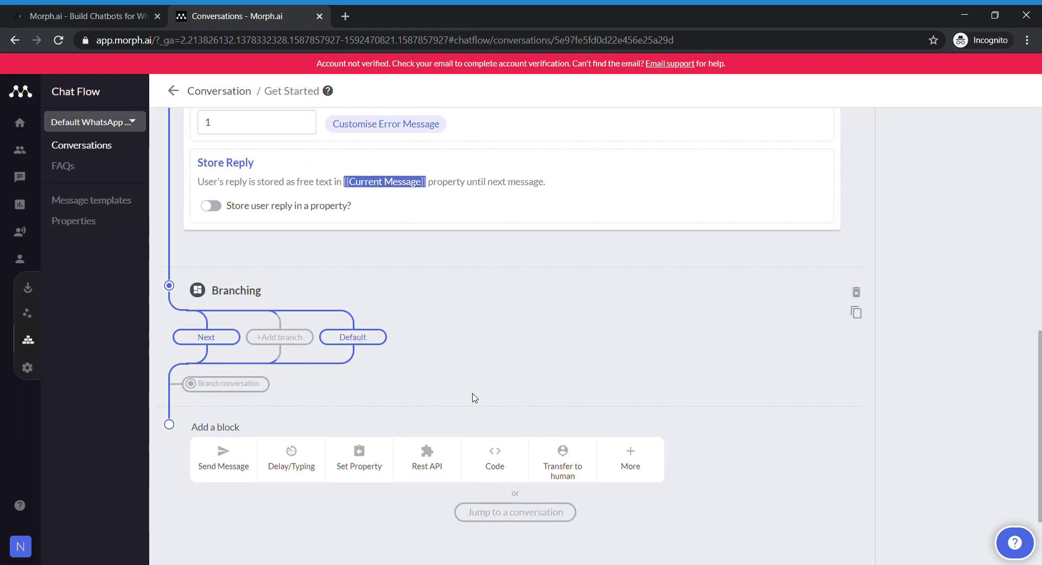
{"action": "left_click", "coordinate": [229, 338]}
{"action": "scroll", "coordinate": [504, 355], "scroll_direction": "down", "scroll_amount": 2}
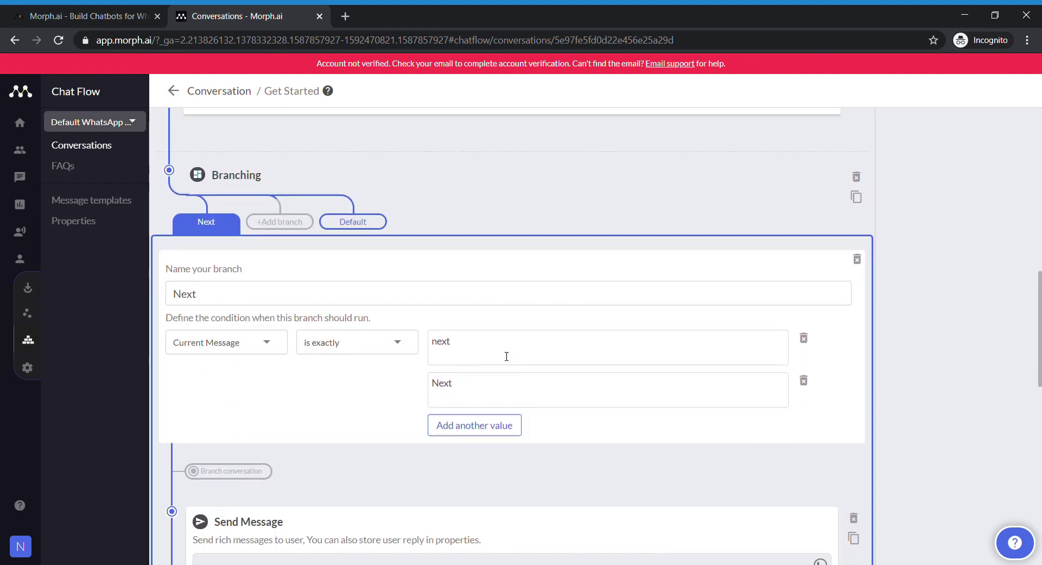
{"action": "scroll", "coordinate": [345, 298], "scroll_direction": "up", "scroll_amount": 8}
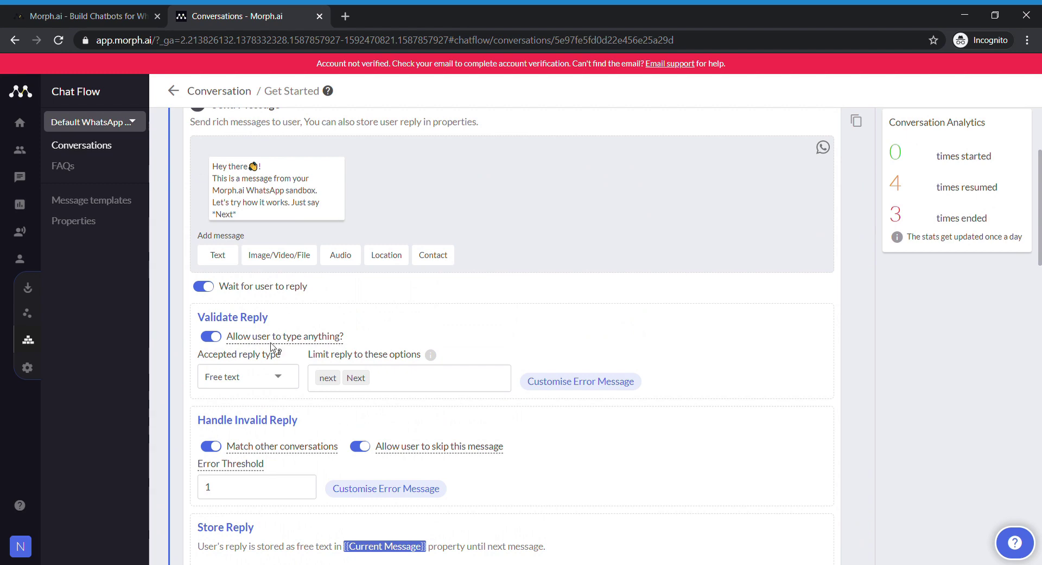
{"action": "scroll", "coordinate": [395, 360], "scroll_direction": "down", "scroll_amount": 10}
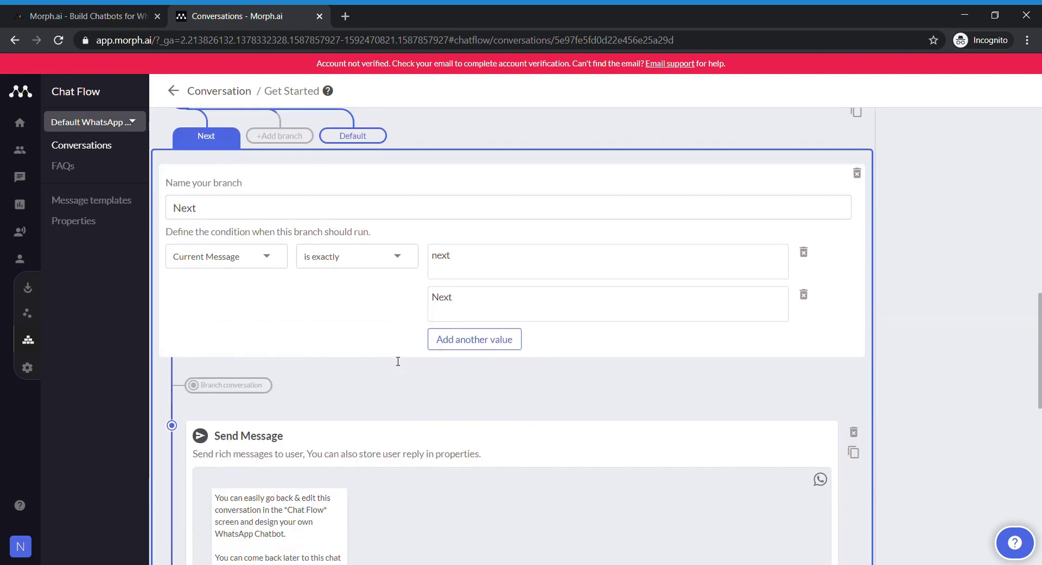
{"action": "scroll", "coordinate": [395, 360], "scroll_direction": "down", "scroll_amount": 2}
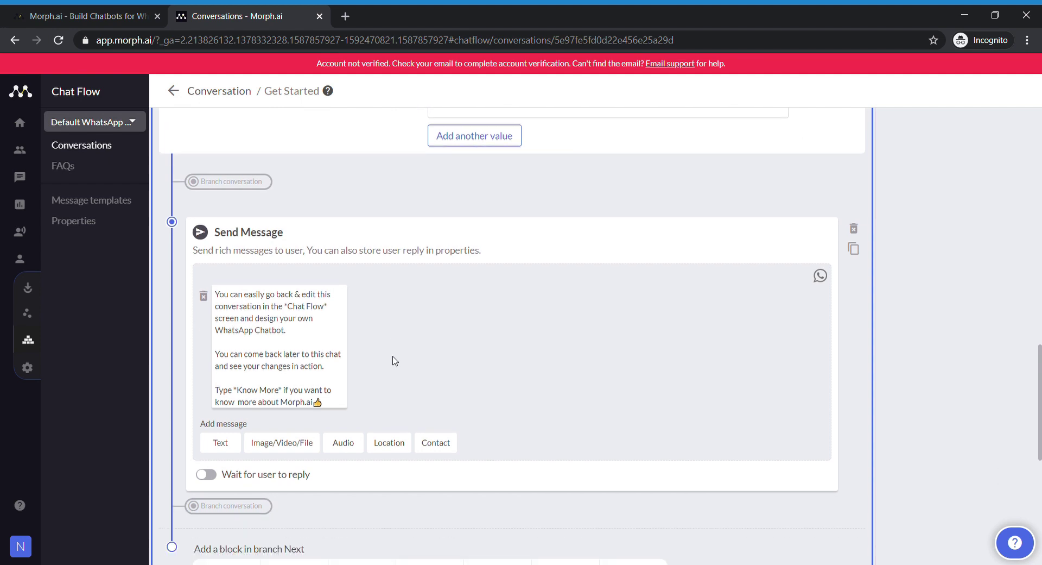
{"action": "scroll", "coordinate": [395, 360], "scroll_direction": "down", "scroll_amount": 1}
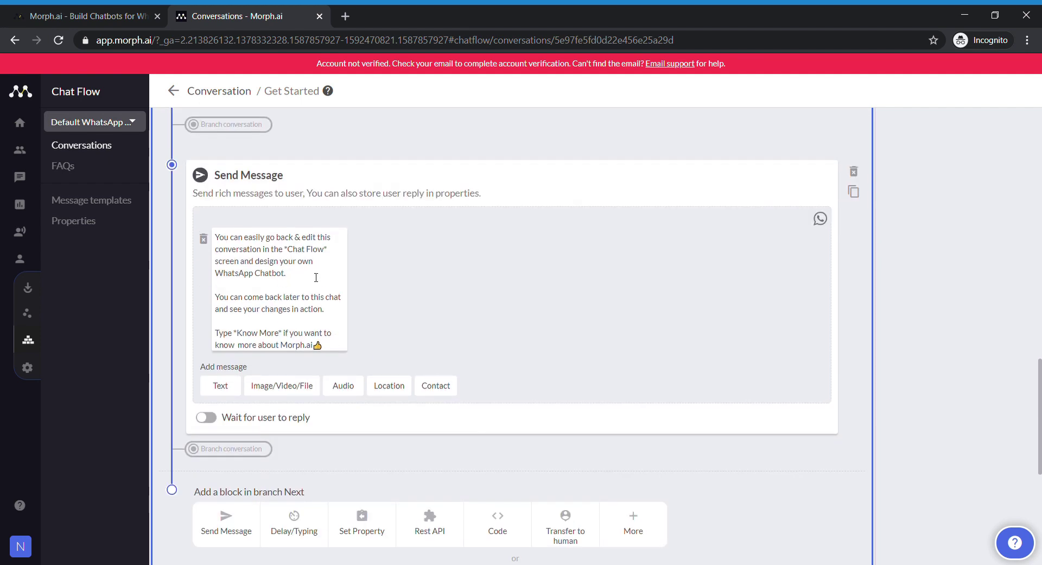
{"action": "scroll", "coordinate": [418, 342], "scroll_direction": "up", "scroll_amount": 2}
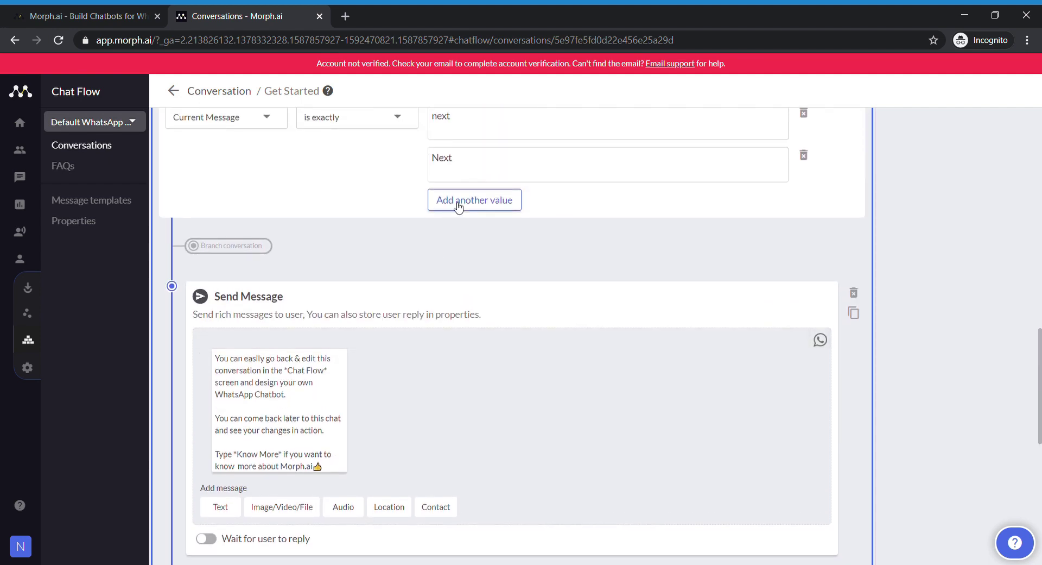
{"action": "scroll", "coordinate": [462, 354], "scroll_direction": "down", "scroll_amount": 3}
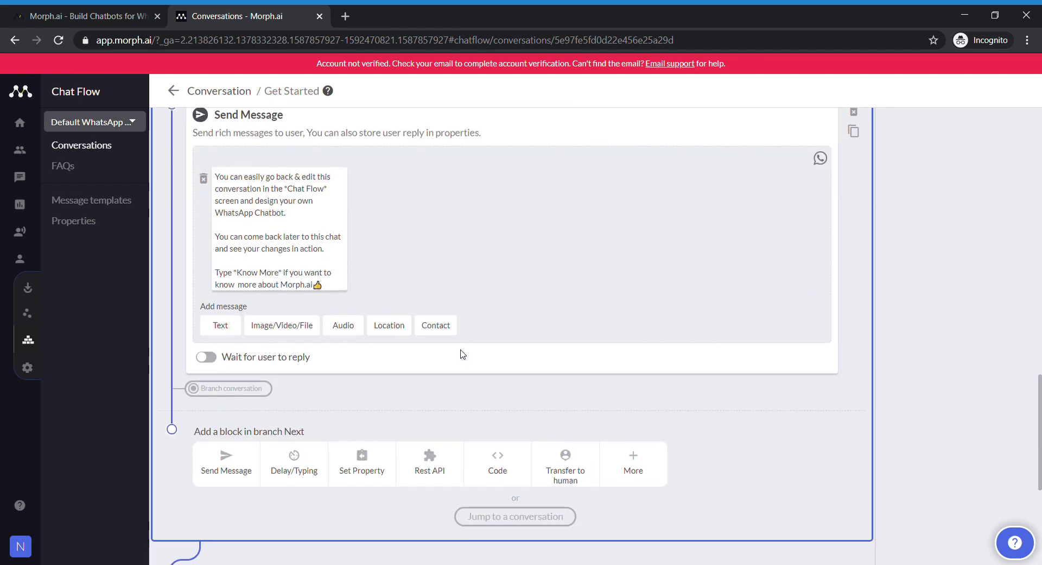
{"action": "scroll", "coordinate": [463, 354], "scroll_direction": "down", "scroll_amount": 1}
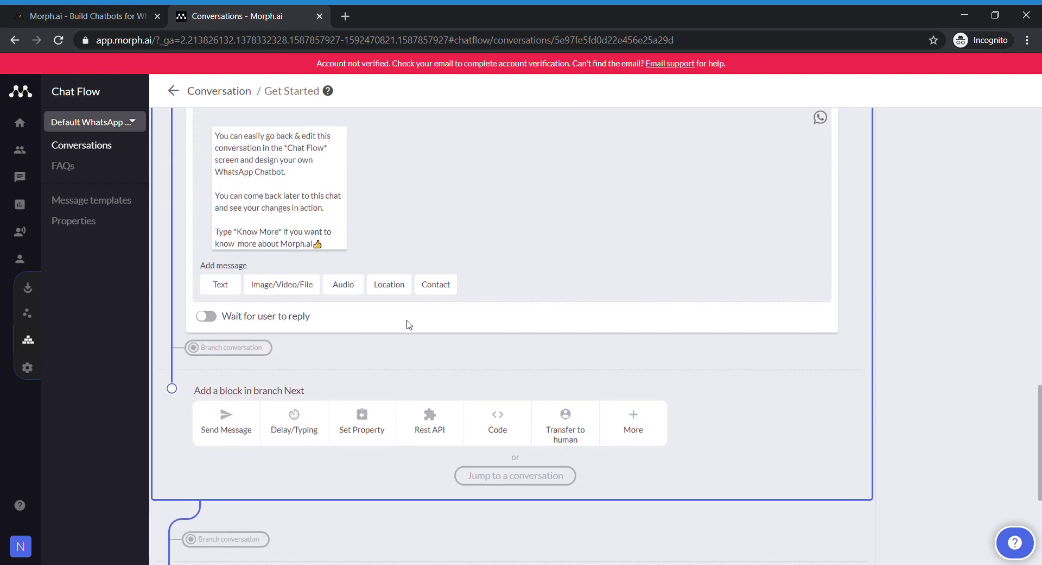
{"action": "scroll", "coordinate": [398, 371], "scroll_direction": "down", "scroll_amount": 3}
{"action": "scroll", "coordinate": [398, 372], "scroll_direction": "up", "scroll_amount": 8}
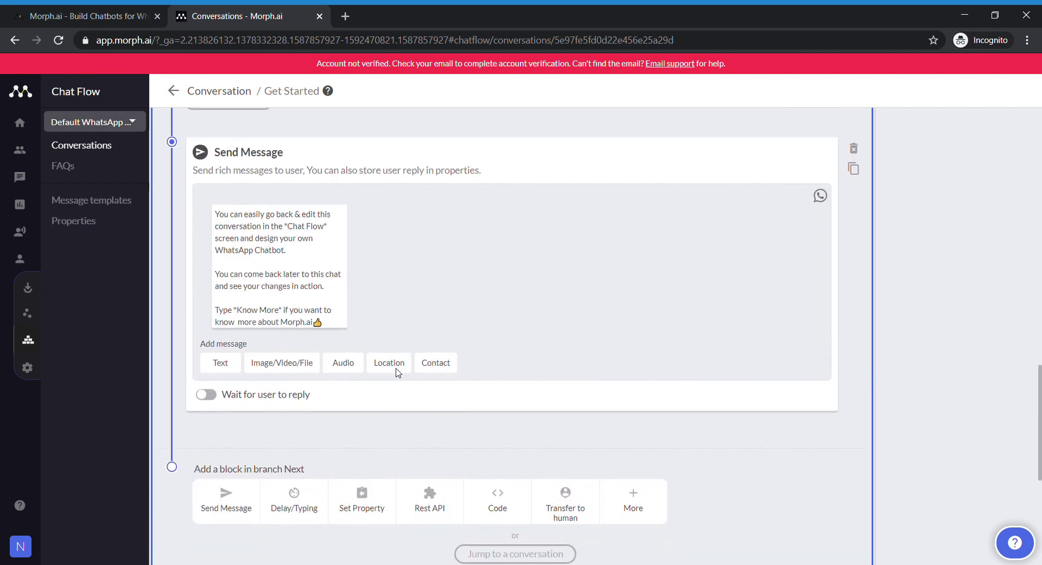
{"action": "scroll", "coordinate": [398, 371], "scroll_direction": "up", "scroll_amount": 2}
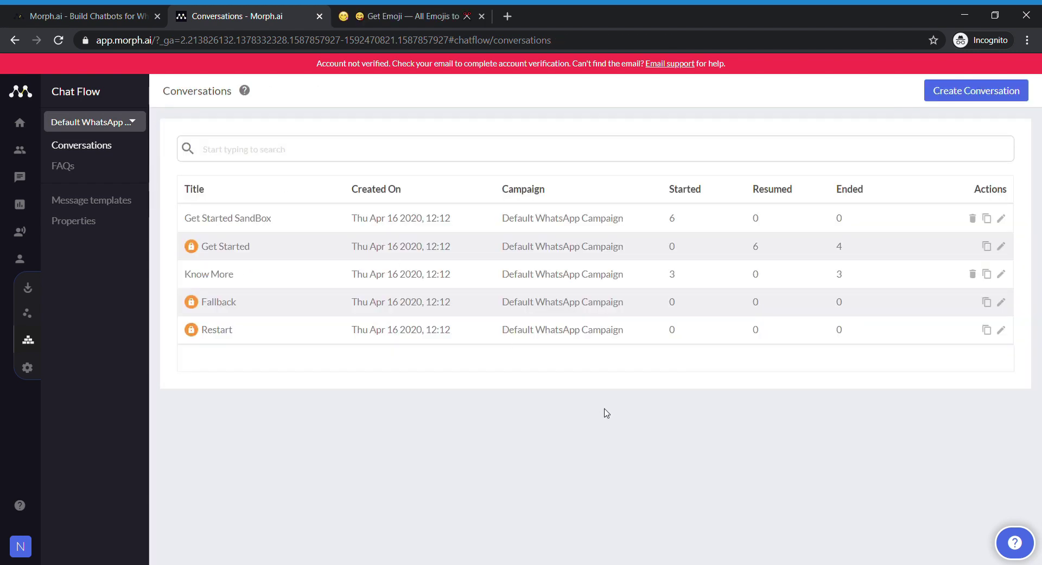
- Create a new Covidbot conversation with covidbot as its trigger phrase
{"action": "mouse_move", "coordinate": [32, 351]}
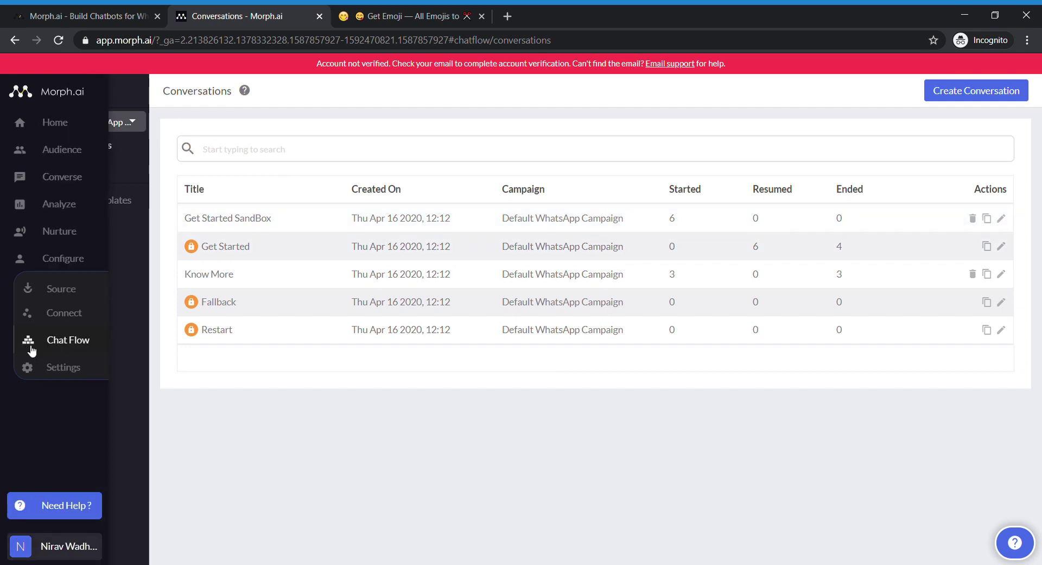
{"action": "left_click", "coordinate": [69, 347]}
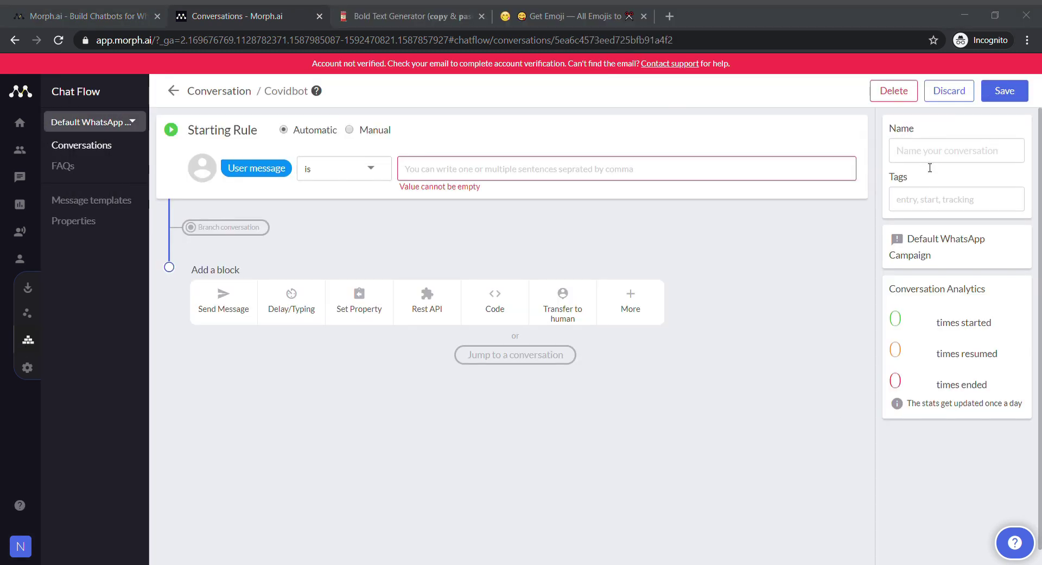
{"action": "left_click", "coordinate": [930, 164]}
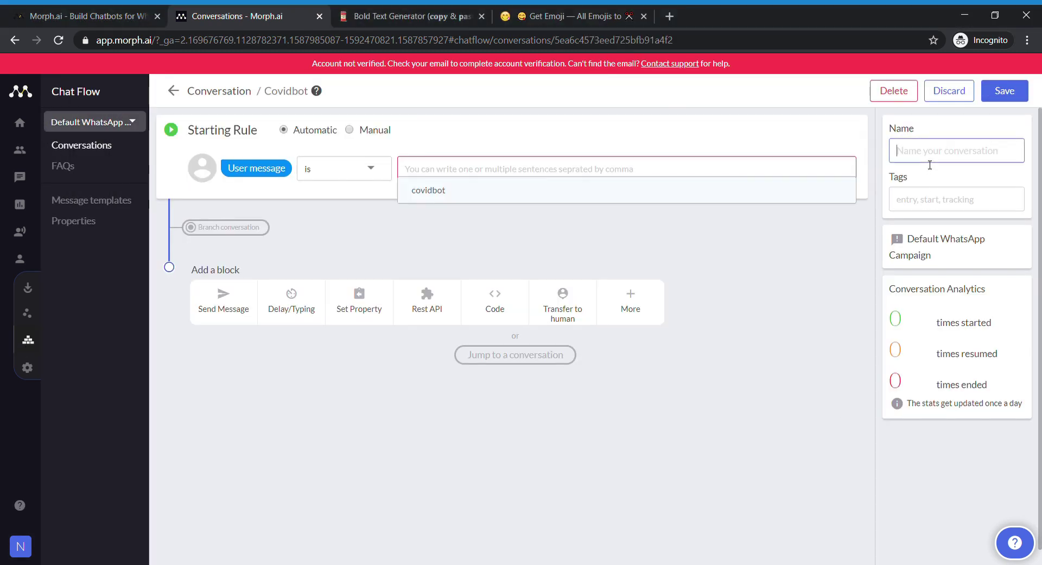
{"action": "type", "text": "Covidbot"}
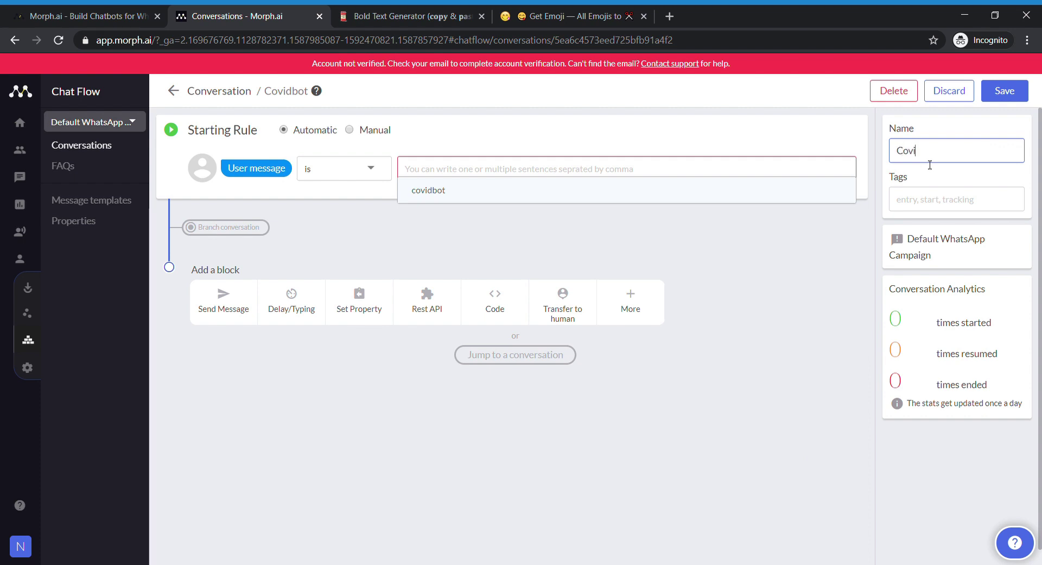
{"action": "left_click", "coordinate": [624, 166]}
{"action": "type", "text": "Covidbot"}
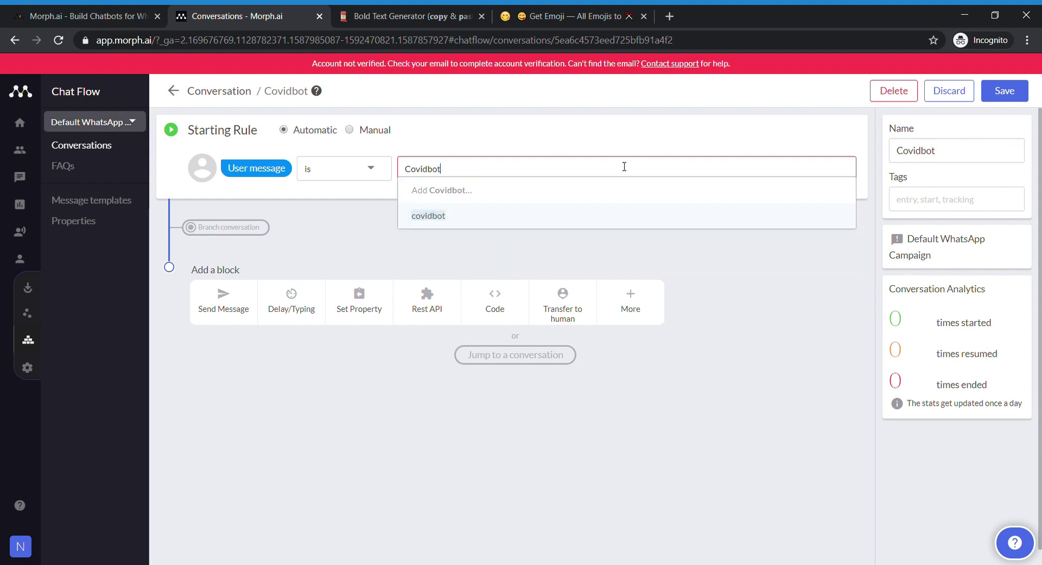
{"action": "key", "text": "Return"}
- Add a text message beginning 'Namaste 🙏', copying the emoji from Get Emoji
{"action": "left_click", "coordinate": [223, 298]}
{"action": "left_click", "coordinate": [463, 343]}
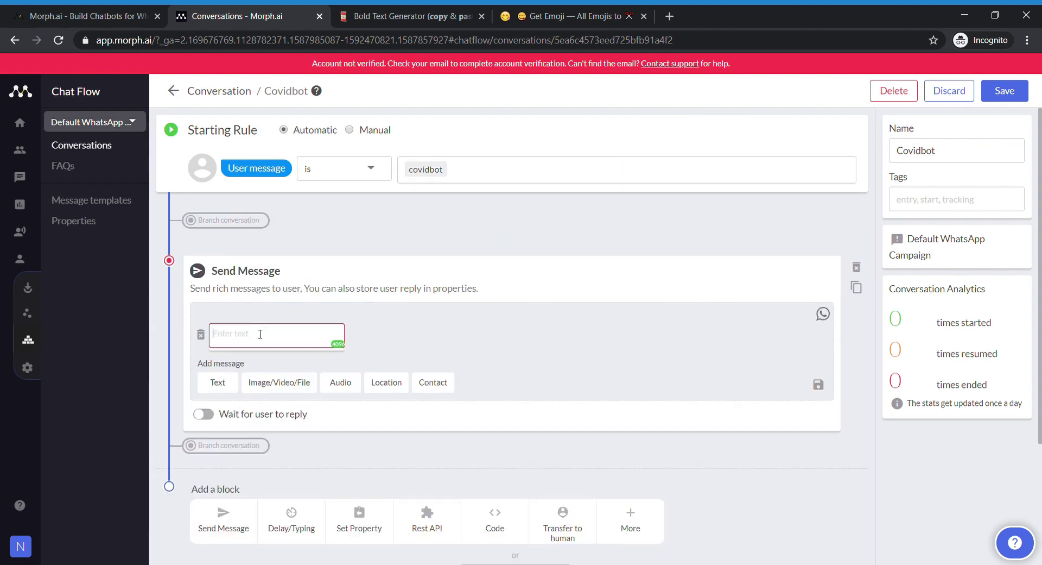
{"action": "type", "text": "Namaste"}
{"action": "left_click", "coordinate": [552, 10]}
{"action": "scroll", "coordinate": [489, 376], "scroll_direction": "down", "scroll_amount": 14}
{"action": "double_click", "coordinate": [450, 372]}
{"action": "key", "text": "ctrl+c"}
{"action": "left_click", "coordinate": [294, 10]}
{"action": "key", "text": "ctrl+v"}
{"action": "key", "text": "Return"}
{"action": "key", "text": "Return"}
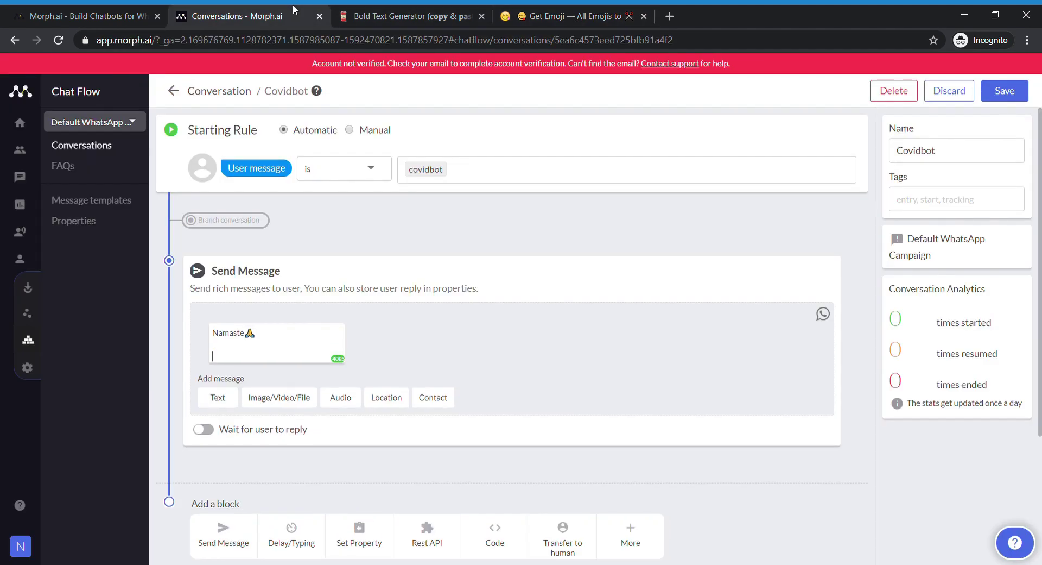
- Add the Goodhealth Clinic helpdesk intro and option prompt, then paste keycap emojis 1, 2 and 3
{"action": "type", "text": "This is the helpdesk of Goodhealth Clinic"}
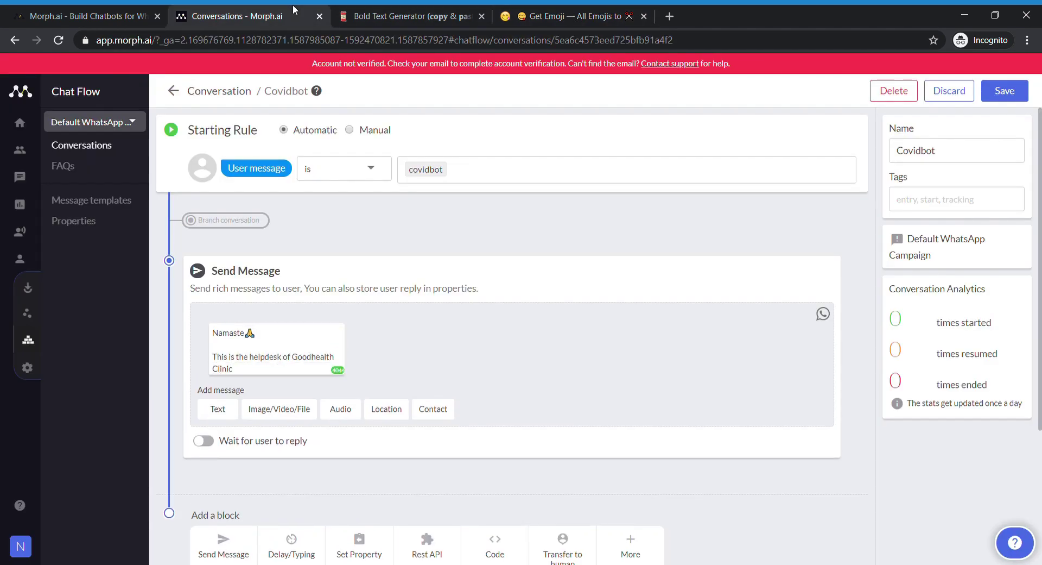
{"action": "type", "text": " to help you deal with Coronavirsu."}
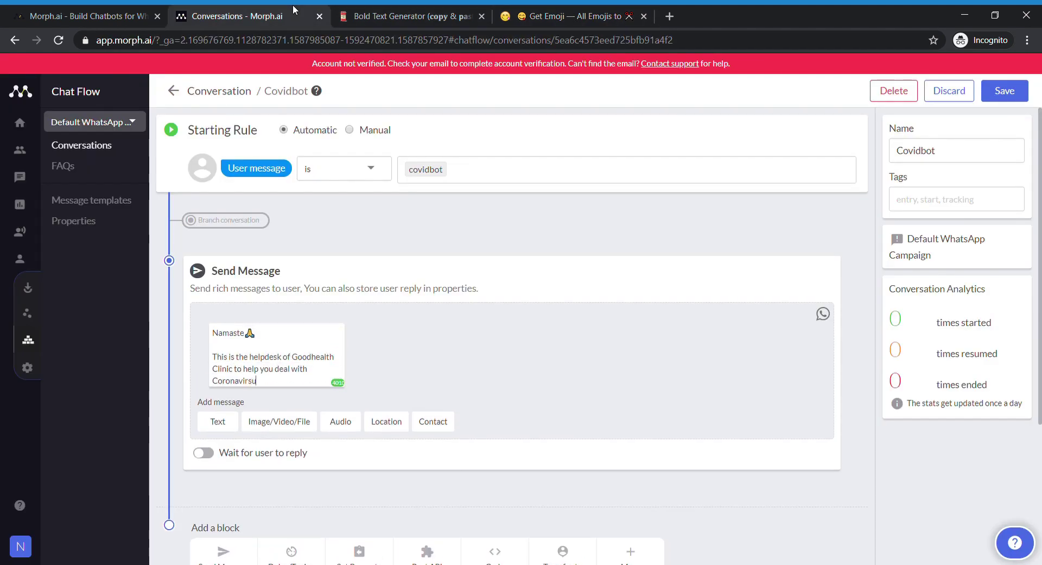
{"action": "key", "text": "Return"}
{"action": "key", "text": "Return"}
{"action": "type", "text": "Please type number to choose from the following options"}
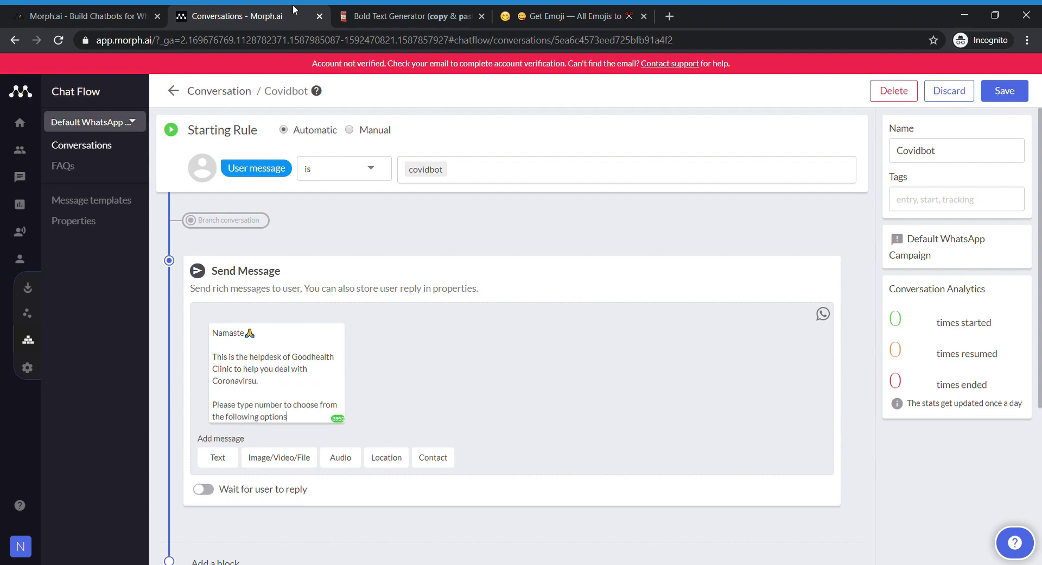
{"action": "key", "text": "Return"}
{"action": "key", "text": "Return"}
{"action": "left_click", "coordinate": [589, 11]}
{"action": "scroll", "coordinate": [652, 304], "scroll_direction": "down", "scroll_amount": 20}
{"action": "left_click_drag", "start_coordinate": [842, 261], "coordinate": [235, 290]}
{"action": "key", "text": "ctrl+c"}
{"action": "key", "text": "ctrl+2"}
{"action": "key", "text": "ctrl+v"}
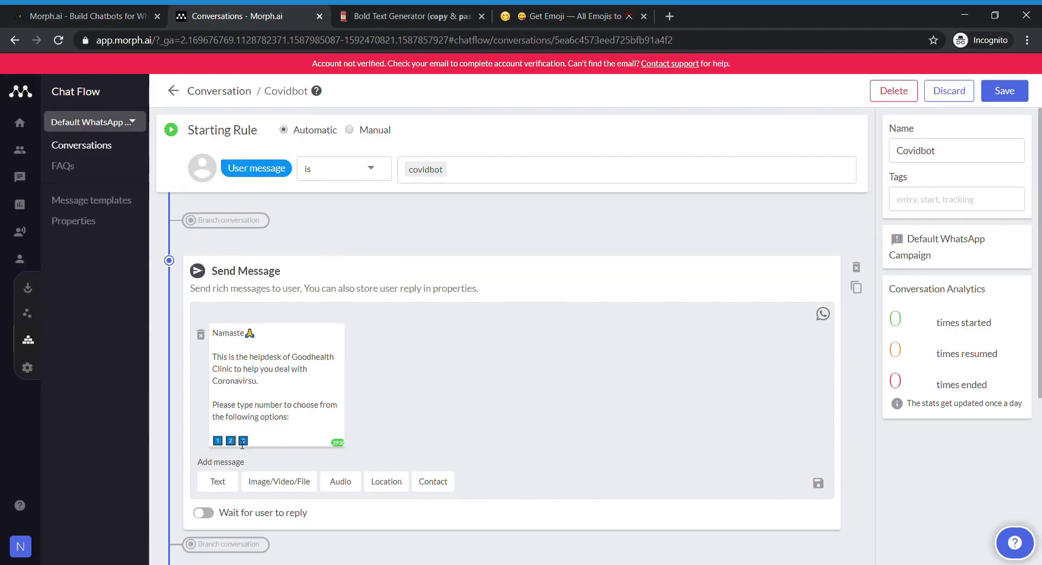
- Put each keycap on its own line with option labels and enable Wait for user to reply
{"action": "key", "text": "Return"}
{"action": "left_click", "coordinate": [237, 442]}
{"action": "type", "text": "Symptoms"}
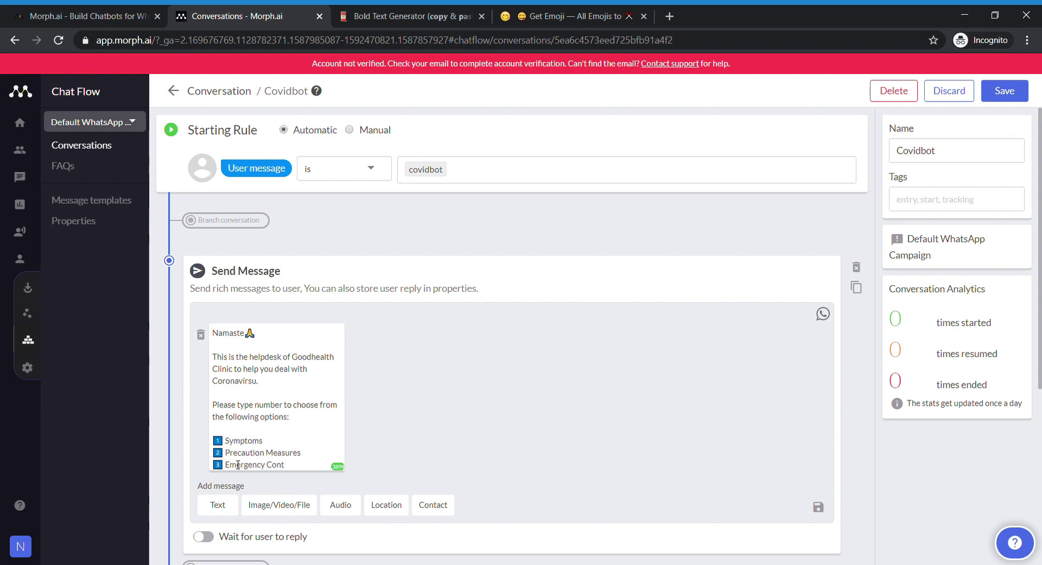
{"action": "type", "text": "acts"}
{"action": "scroll", "coordinate": [270, 380], "scroll_direction": "down", "scroll_amount": 4}
{"action": "left_click", "coordinate": [264, 332]}
- Add 2, one, two, three, One, Two and Three as allowed reply options
{"action": "scroll", "coordinate": [355, 418], "scroll_direction": "down", "scroll_amount": 1}
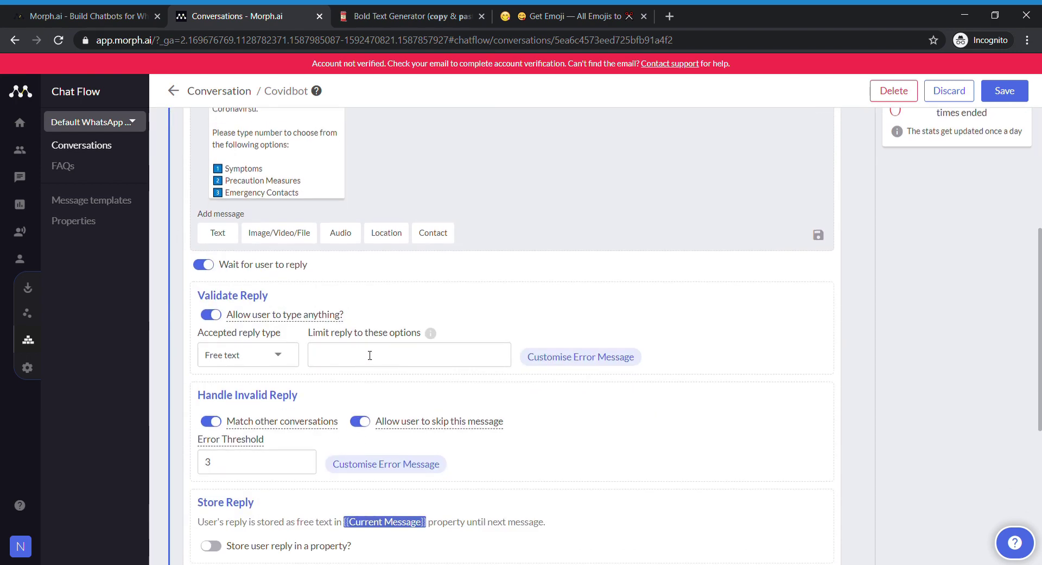
{"action": "key", "text": "Return"}
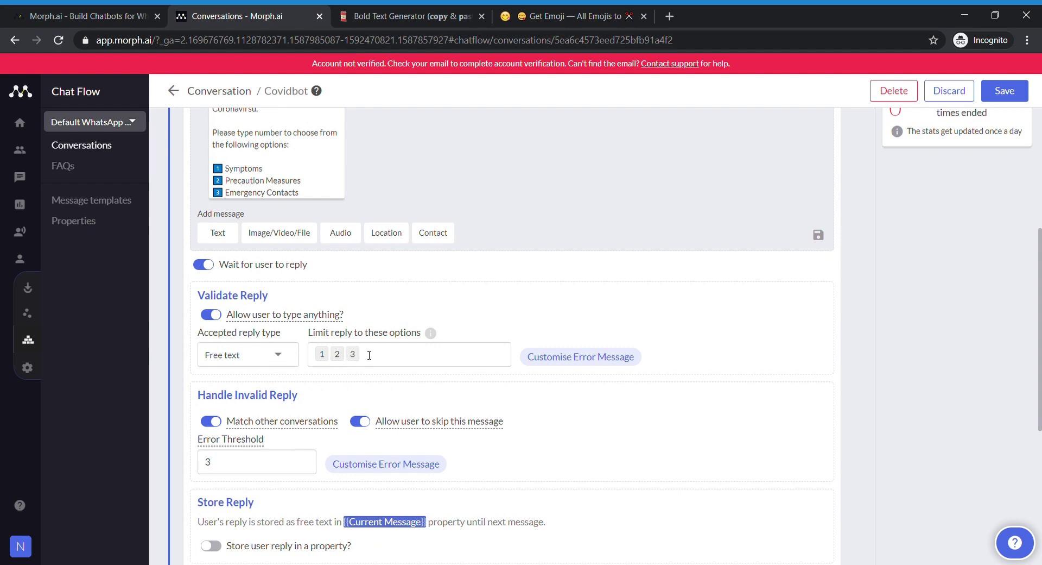
{"action": "type", "text": "one"}
{"action": "key", "text": "Return"}
{"action": "type", "text": "two"}
{"action": "key", "text": "Return"}
{"action": "type", "text": "three"}
{"action": "key", "text": "Return"}
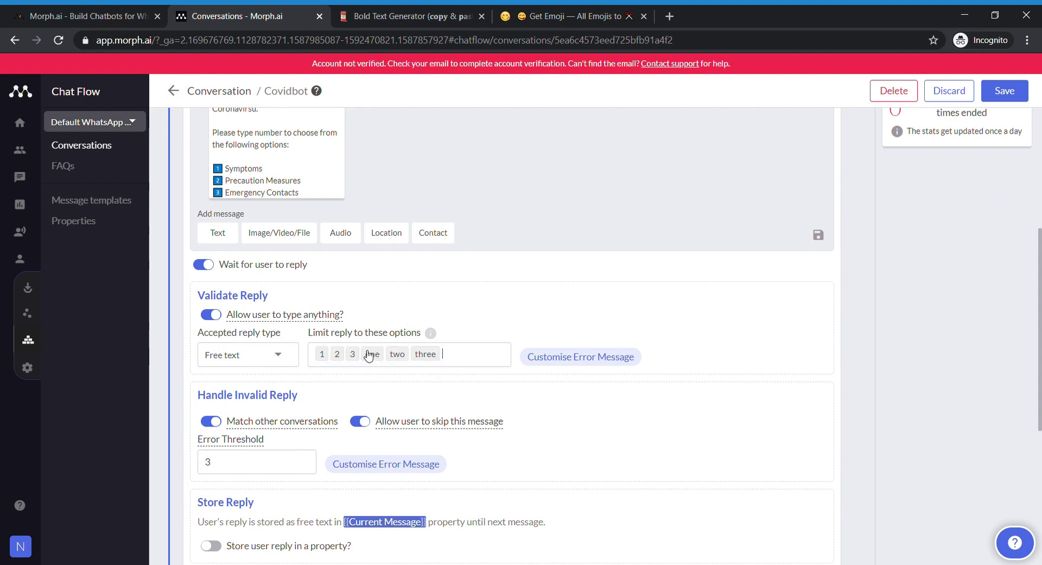
{"action": "type", "text": "One"}
{"action": "key", "text": "Return"}
{"action": "type", "text": "Two"}
{"action": "key", "text": "Return"}
{"action": "type", "text": "Thr"}
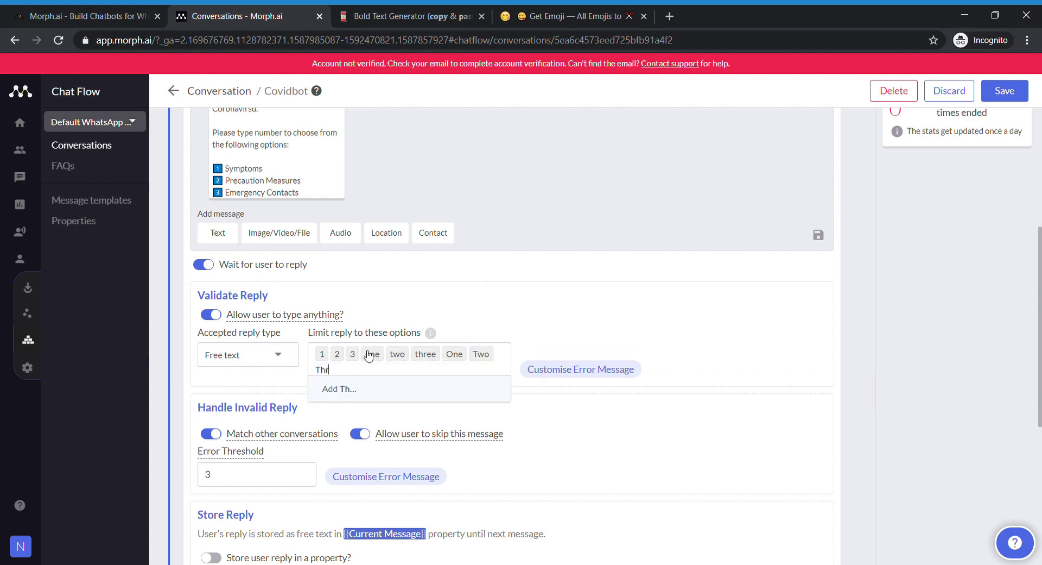
{"action": "type", "text": "ee"}
{"action": "key", "text": "Return"}
- Start a custom error message with a text reply beginning 'Please', asking for a number only
{"action": "scroll", "coordinate": [369, 359], "scroll_direction": "down", "scroll_amount": 4}
{"action": "left_click", "coordinate": [386, 278]}
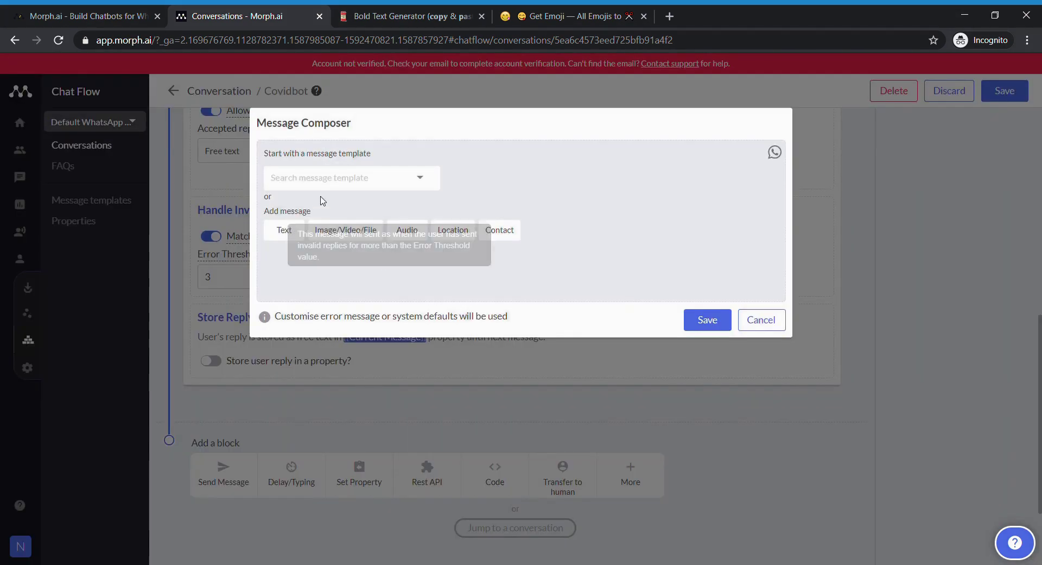
{"action": "left_click", "coordinate": [333, 180]}
{"action": "scroll", "coordinate": [347, 244], "scroll_direction": "down", "scroll_amount": 1}
{"action": "left_click", "coordinate": [288, 225]}
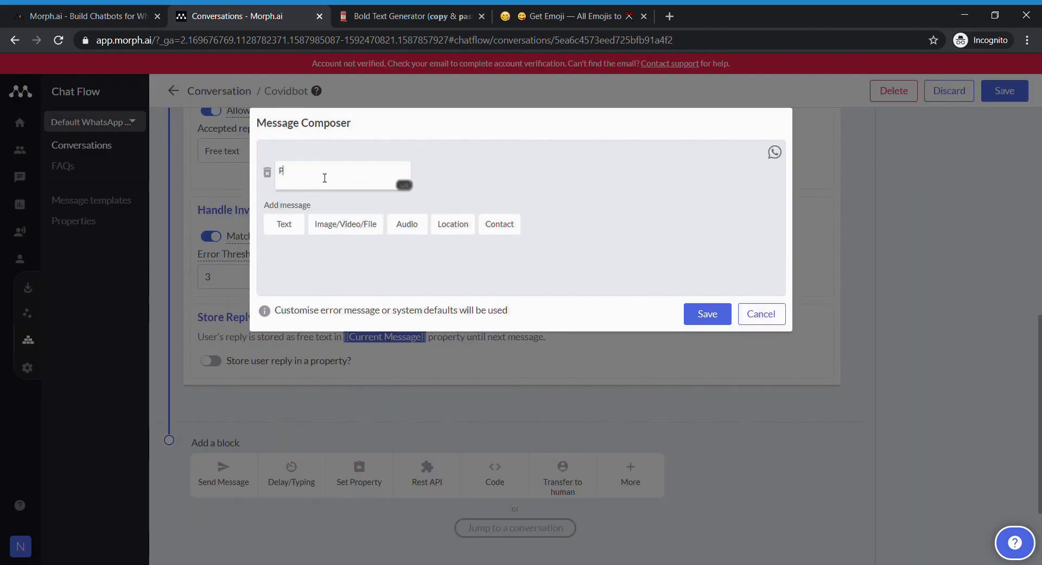
{"action": "type", "text": "Please type number Only"}
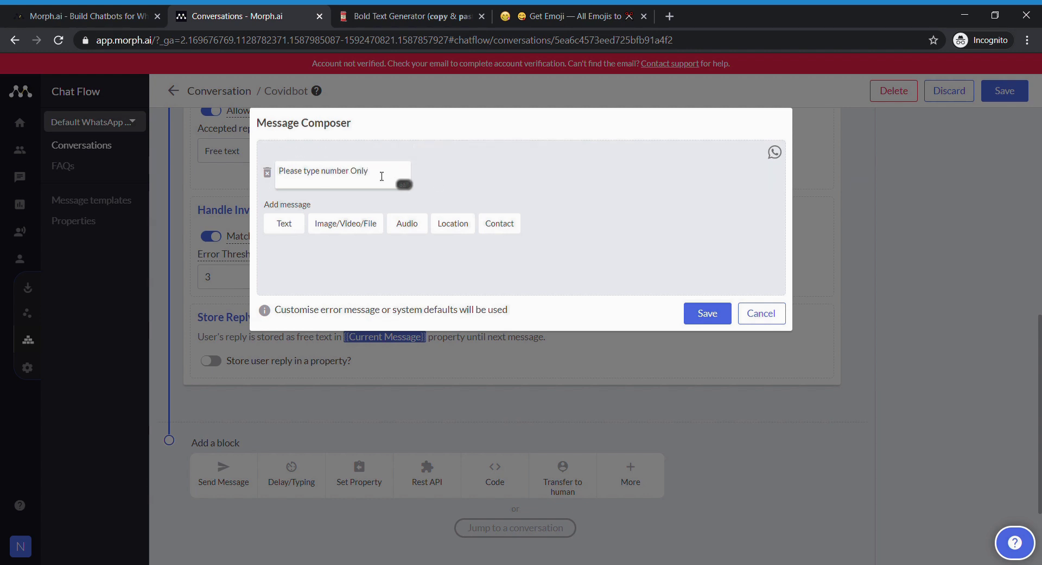
- Swap 'number ONLY' for its bold version from Bold Text Generator and save the error message
{"action": "left_click_drag", "start_coordinate": [367, 175], "coordinate": [328, 176]}
{"action": "key", "text": "ctrl+c"}
{"action": "left_click", "coordinate": [435, 18]}
{"action": "left_click", "coordinate": [145, 252]}
{"action": "key", "text": "ctrl+v"}
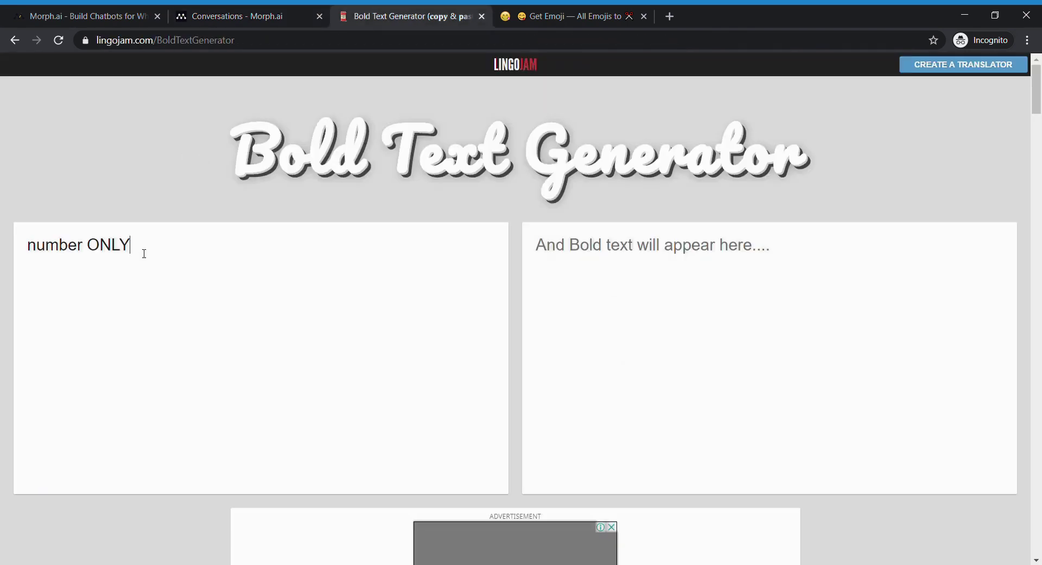
{"action": "left_click_drag", "start_coordinate": [643, 264], "coordinate": [544, 275]}
{"action": "key", "text": "ctrl+c"}
{"action": "left_click", "coordinate": [237, 16]}
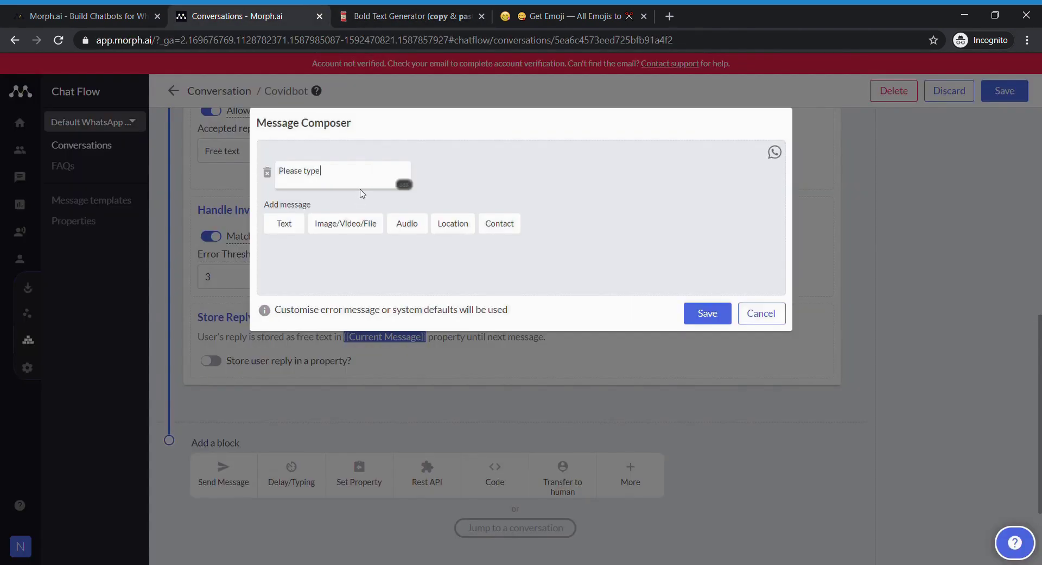
{"action": "key", "text": "ctrl+v"}
{"action": "left_click", "coordinate": [702, 313]}
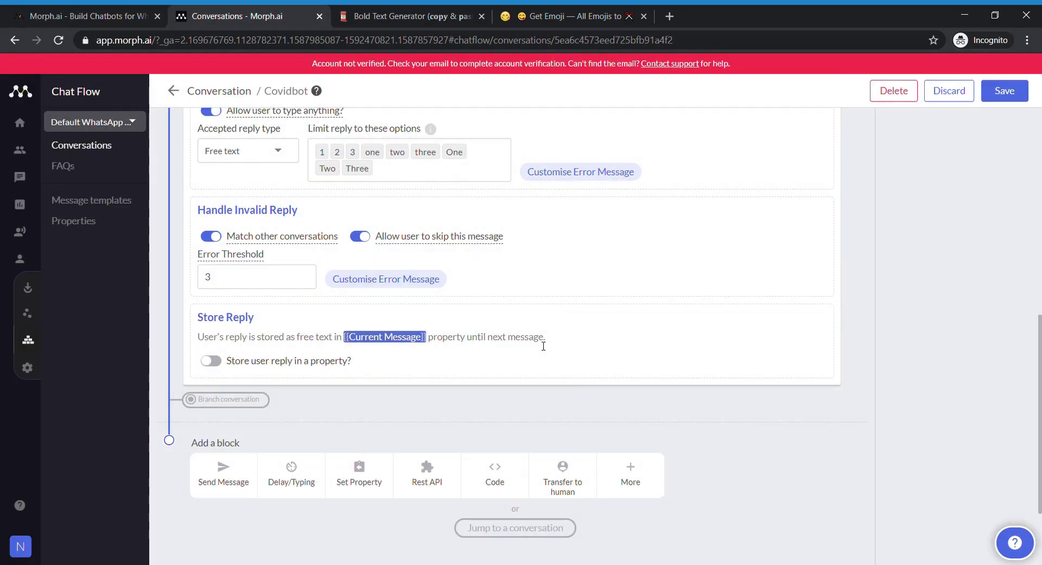
- Add a branching step with branches named Symptoms and Precaution Measures
{"action": "left_click", "coordinate": [220, 399]}
{"action": "scroll", "coordinate": [262, 429], "scroll_direction": "down", "scroll_amount": 3}
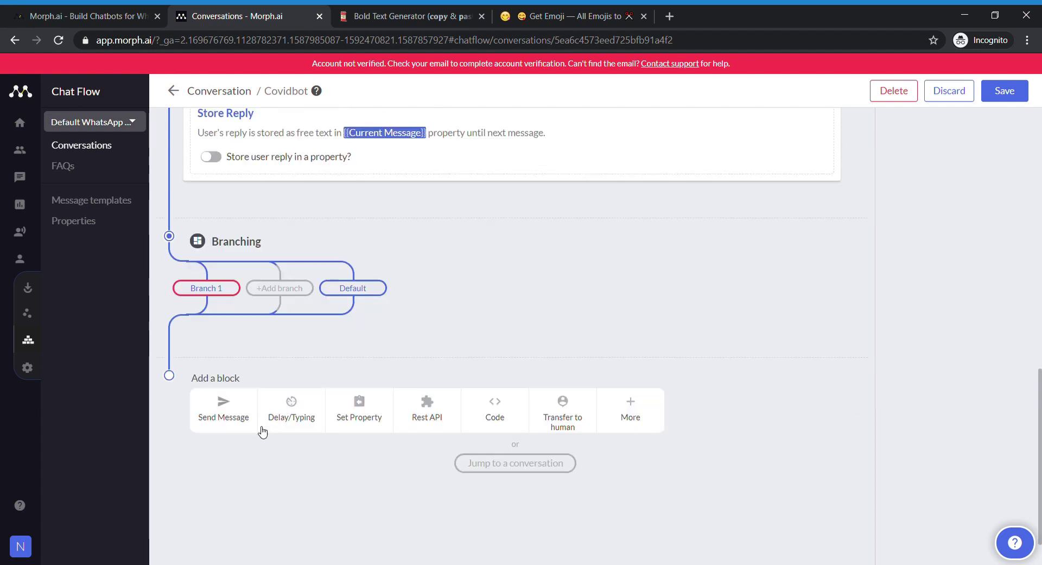
{"action": "left_click", "coordinate": [206, 288]}
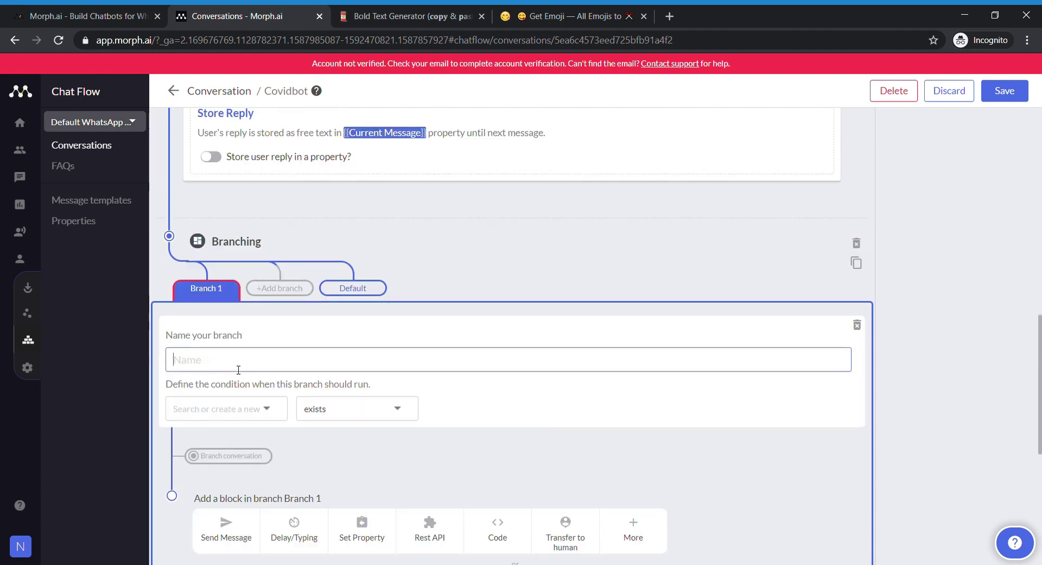
{"action": "type", "text": "Symptoms"}
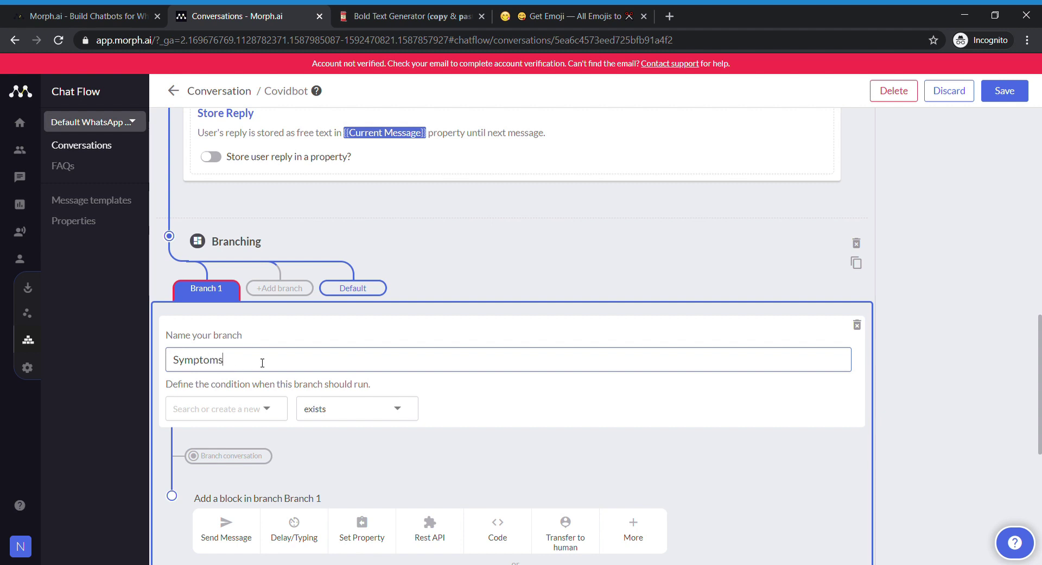
{"action": "left_click", "coordinate": [280, 288]}
{"action": "left_click", "coordinate": [280, 287]}
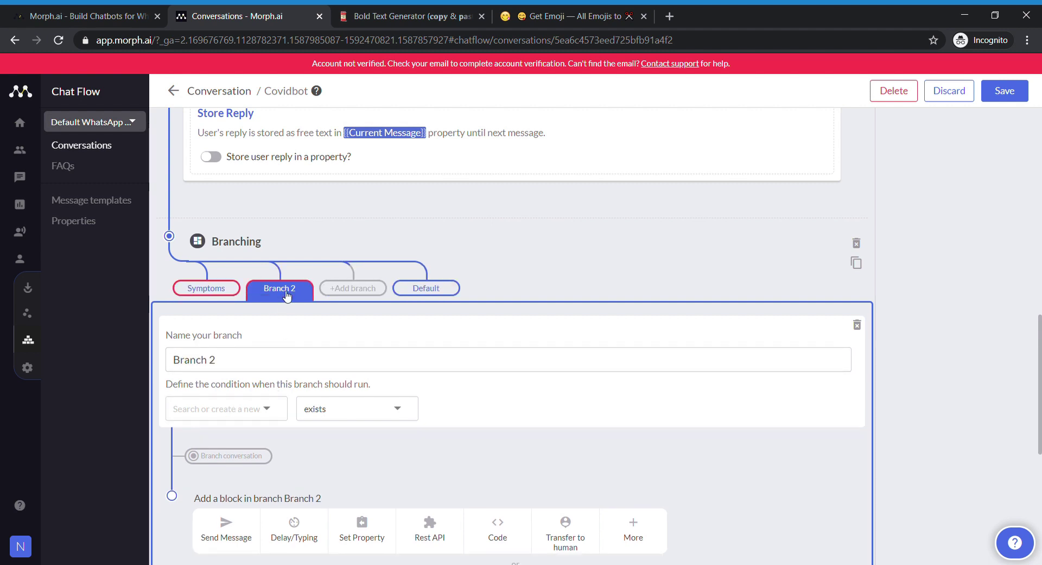
{"action": "triple_click", "coordinate": [251, 360]}
{"action": "key", "text": "BackSpace"}
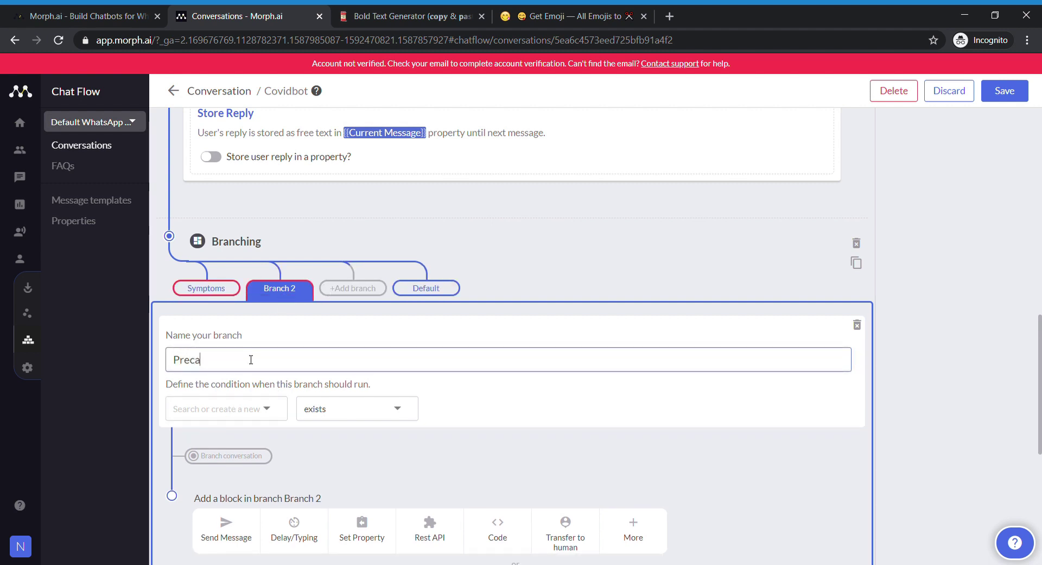
{"action": "type", "text": "Precaution Measures"}
- Add a third branch and rename it to Emergency contacts
{"action": "left_click", "coordinate": [352, 288]}
{"action": "left_click", "coordinate": [352, 288]}
{"action": "left_click", "coordinate": [275, 365]}
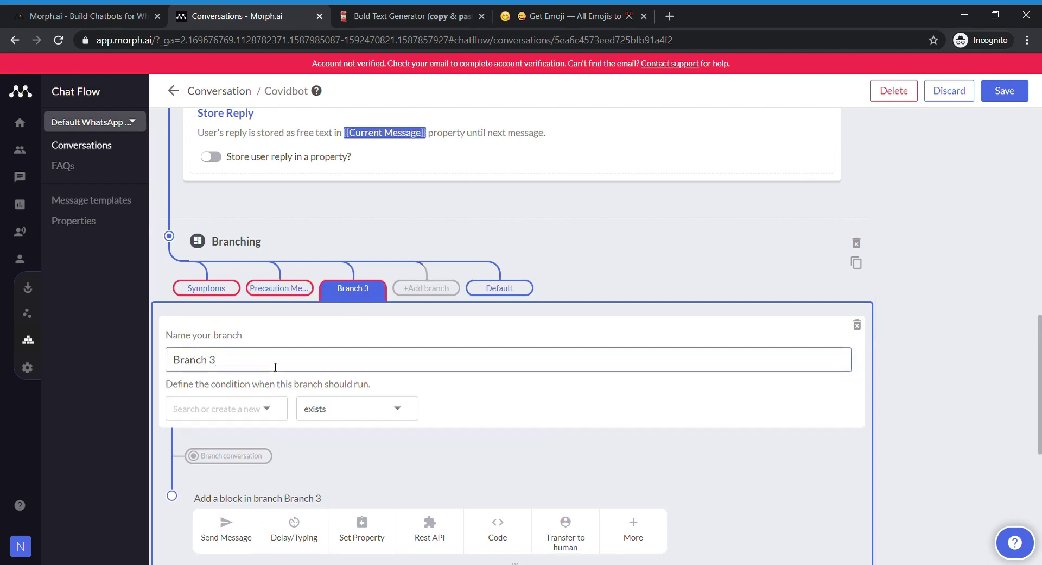
{"action": "key", "text": "BackSpace"}
{"action": "key", "text": "BackSpace"}
{"action": "key", "text": "BackSpace"}
{"action": "key", "text": "BackSpace"}
{"action": "key", "text": "BackSpace"}
{"action": "key", "text": "BackSpace"}
{"action": "key", "text": "BackSpace"}
{"action": "key", "text": "BackSpace"}
{"action": "type", "text": "Emergency C"}
- Make Symptoms fire when Current Message is exactly 1, one or One, and add a message step
{"action": "left_click", "coordinate": [224, 290]}
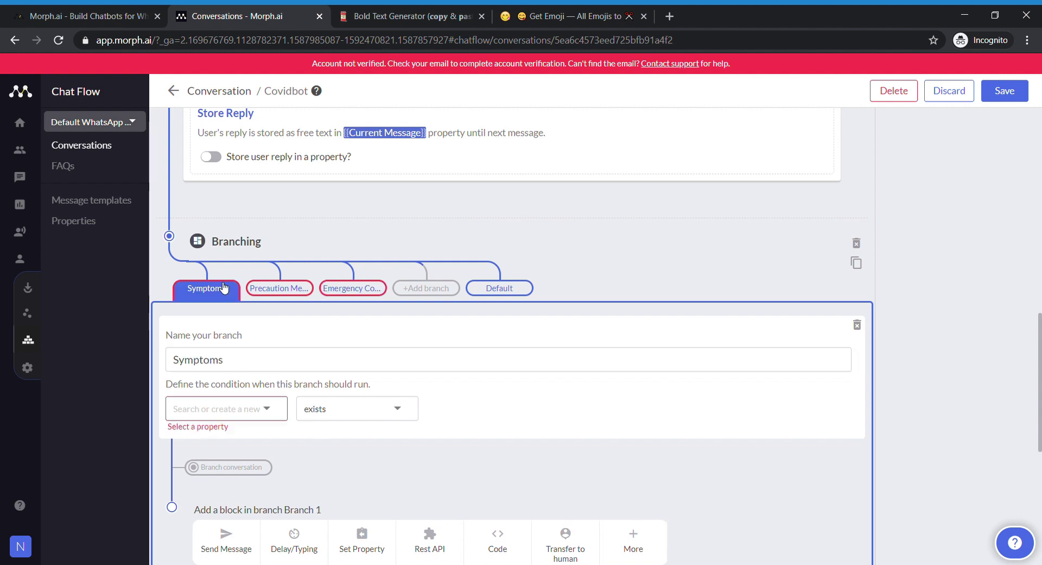
{"action": "left_click", "coordinate": [255, 415]}
{"action": "scroll", "coordinate": [233, 489], "scroll_direction": "down", "scroll_amount": 3}
{"action": "left_click", "coordinate": [231, 504]}
{"action": "left_click", "coordinate": [357, 409]}
{"action": "left_click", "coordinate": [359, 519]}
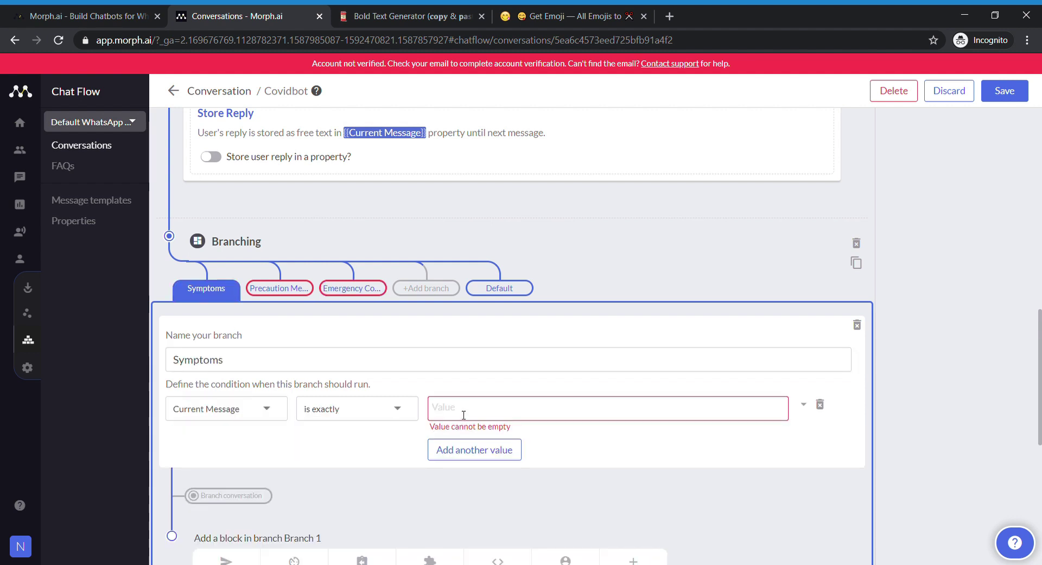
{"action": "left_click", "coordinate": [464, 415]}
{"action": "type", "text": "1"}
{"action": "left_click", "coordinate": [474, 449]}
{"action": "type", "text": "one"}
{"action": "left_click", "coordinate": [442, 491]}
{"action": "type", "text": "One"}
{"action": "scroll", "coordinate": [329, 460], "scroll_direction": "down", "scroll_amount": 4}
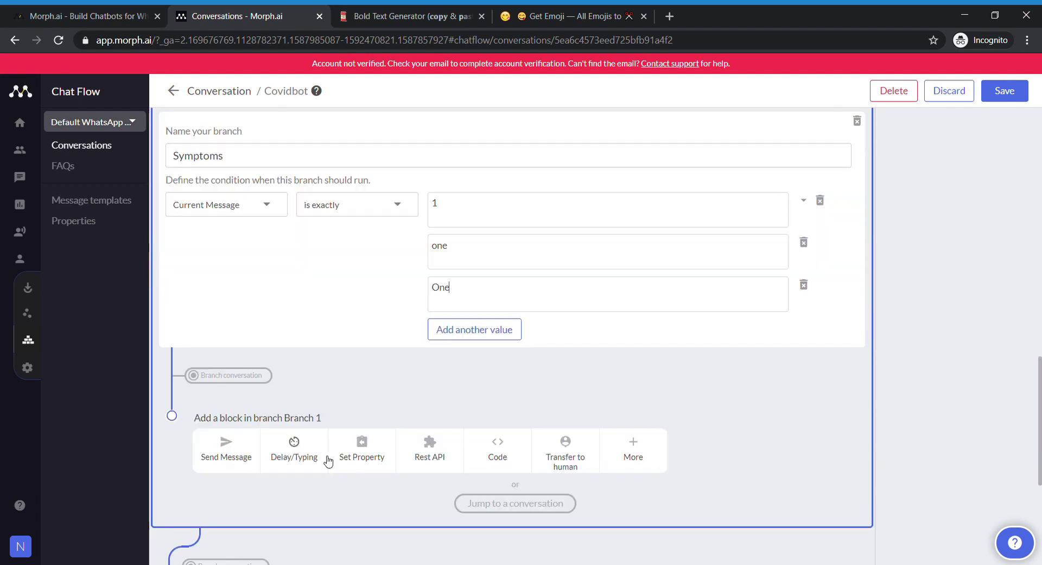
{"action": "left_click", "coordinate": [226, 449]}
- Write the Symptoms WhatsApp text: keycap-numbered symptom list, then a thank-you asking for 'yes' or 'no' only
{"action": "left_click", "coordinate": [464, 322]}
{"action": "left_click", "coordinate": [224, 300]}
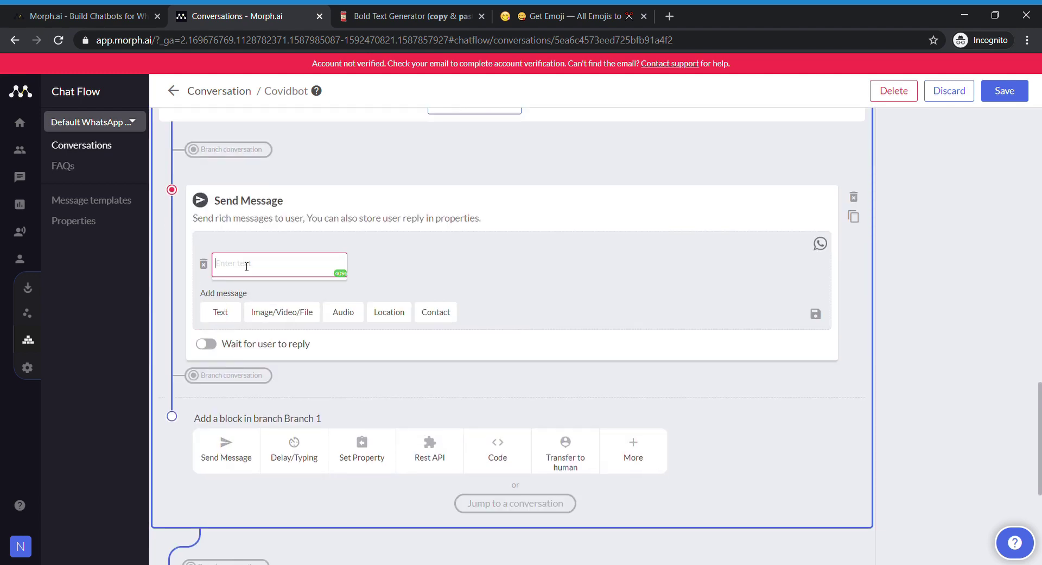
{"action": "left_click", "coordinate": [509, 9]}
{"action": "left_click", "coordinate": [234, 15]}
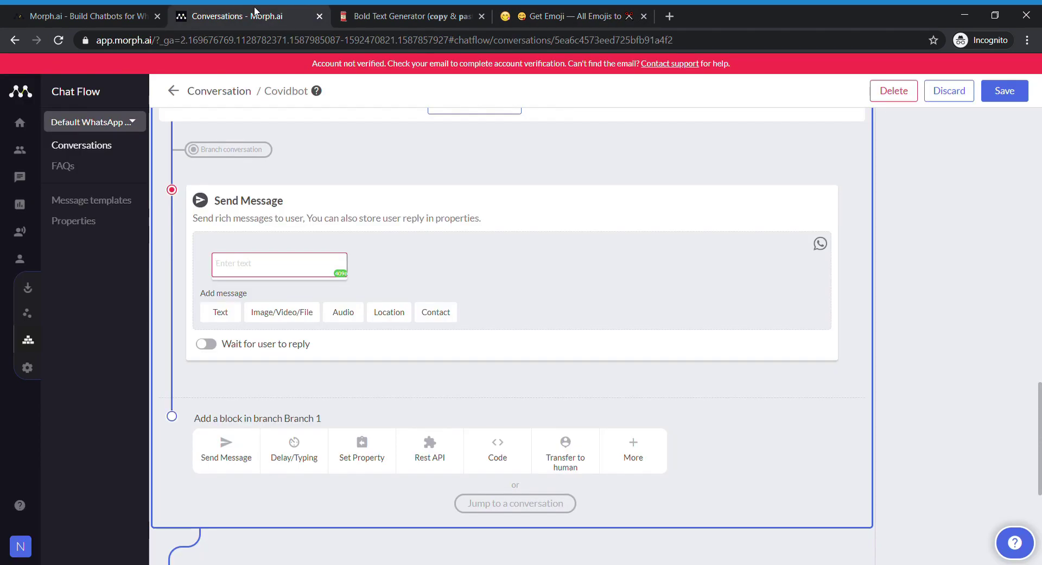
{"action": "key", "text": "ctrl+v"}
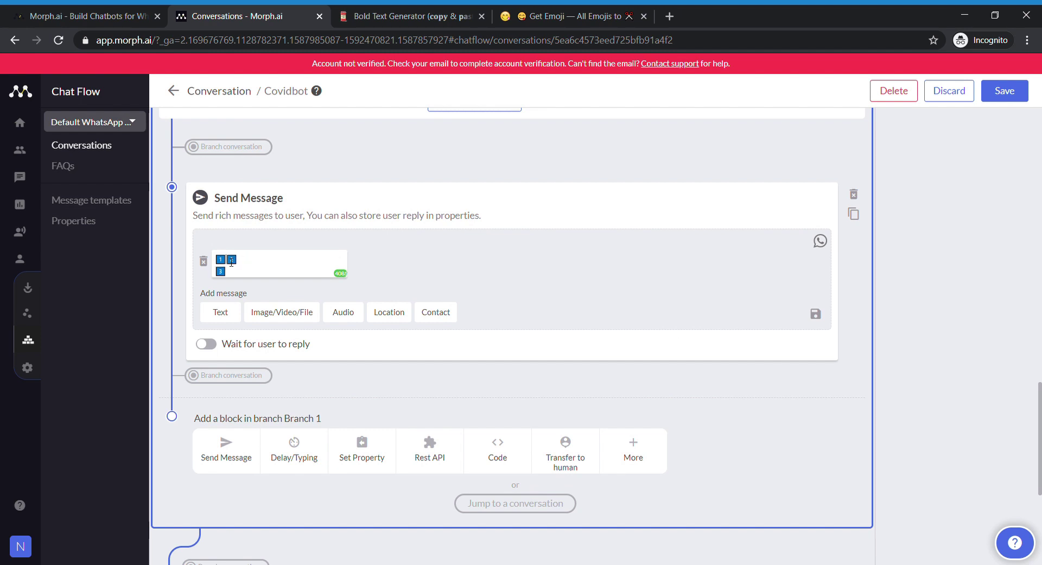
{"action": "key", "text": "Return"}
{"action": "left_click", "coordinate": [244, 251]}
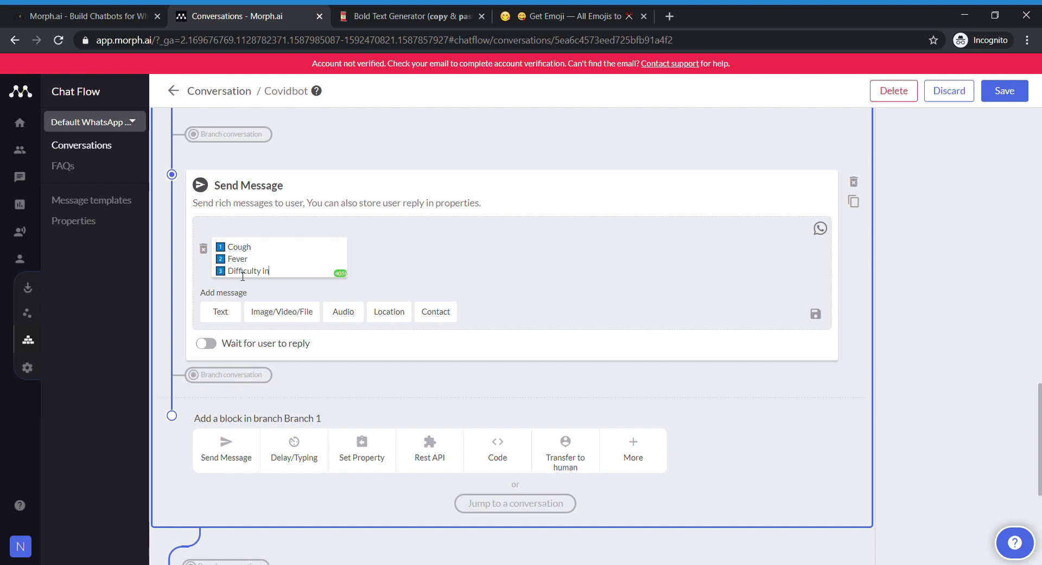
{"action": "key", "text": "Return"}
{"action": "key", "text": "Return"}
{"action": "type", "text": "Thank you for"}
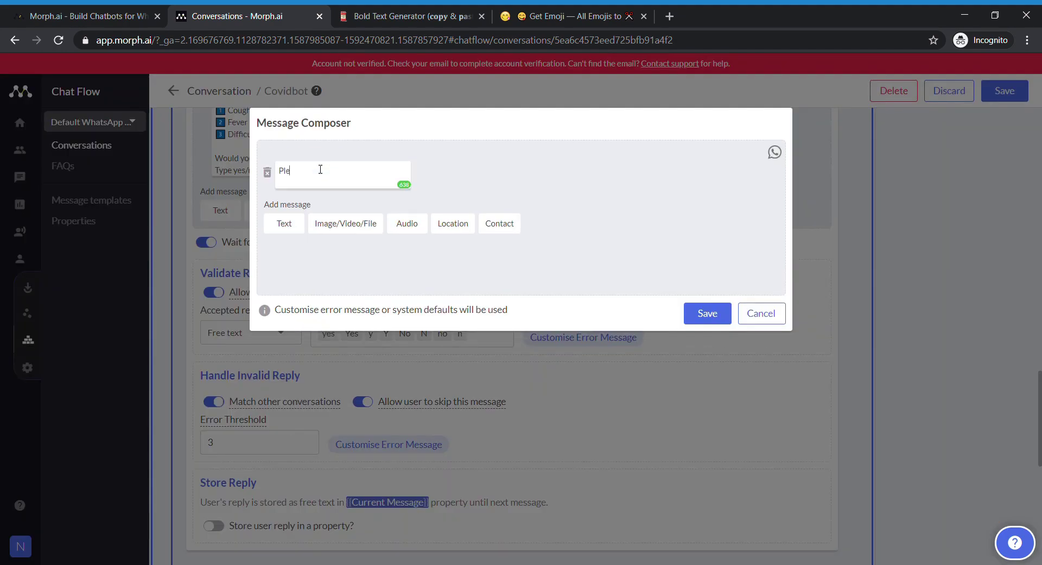
{"action": "type", "text": "ase respond with 'yes' or 'no' only"}
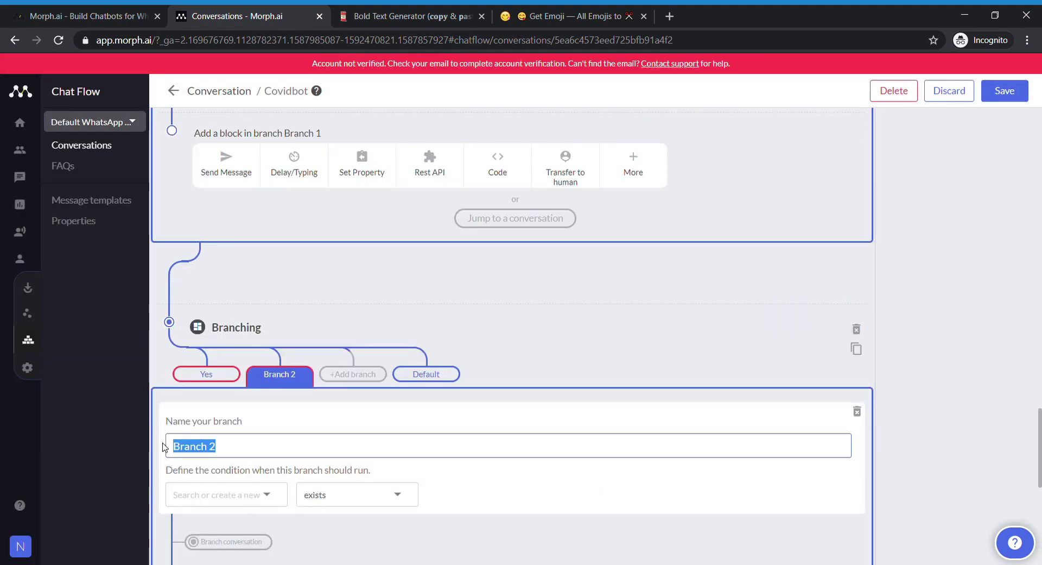
- Have the Yes branch accept Yes, Y, yes or y and add a jump-to-conversation step
{"action": "type", "text": "No"}
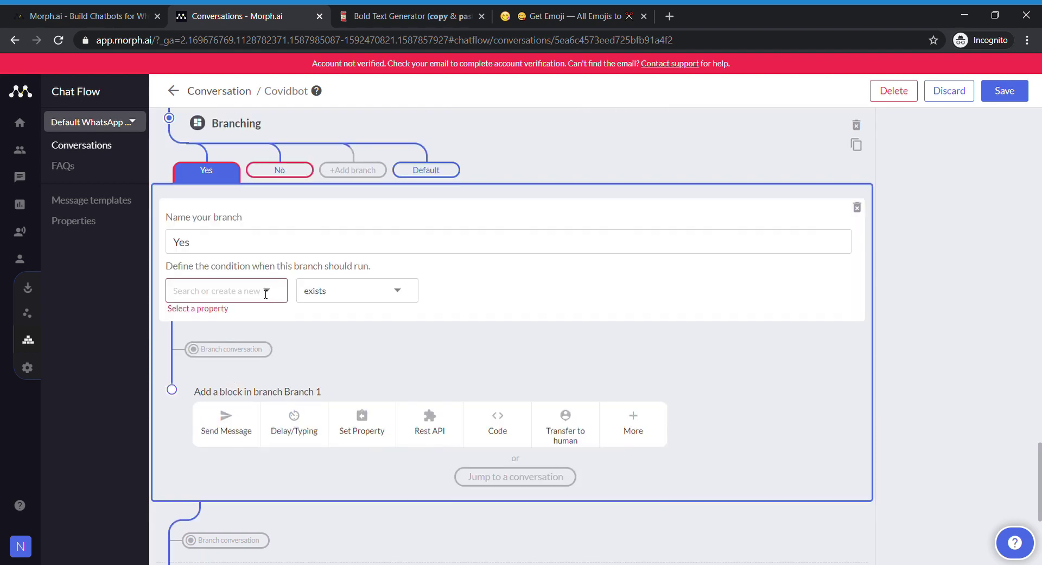
{"action": "left_click", "coordinate": [263, 291]}
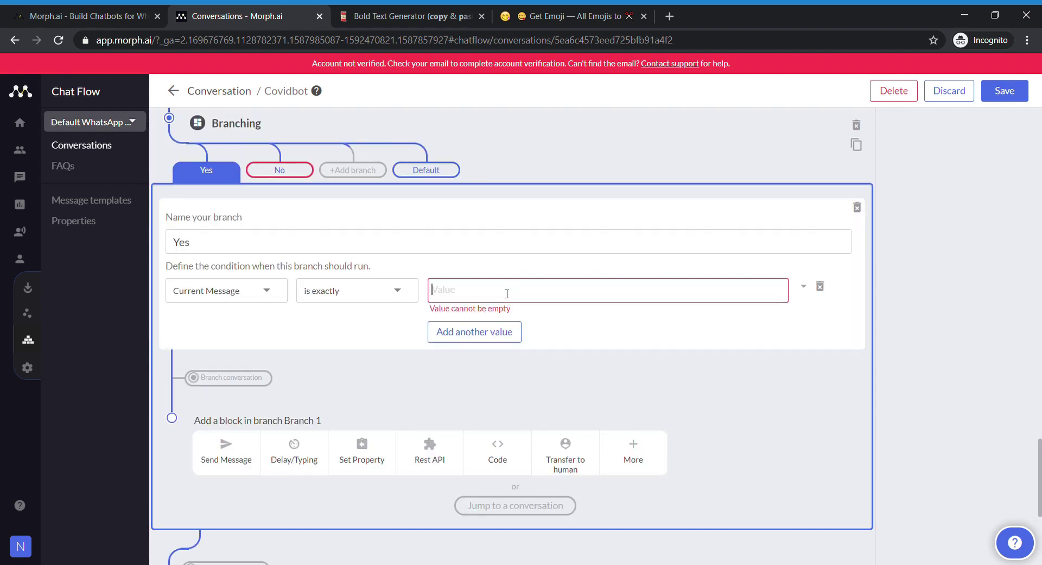
{"action": "type", "text": "Yes"}
{"action": "left_click", "coordinate": [475, 331]}
{"action": "type", "text": "Y"}
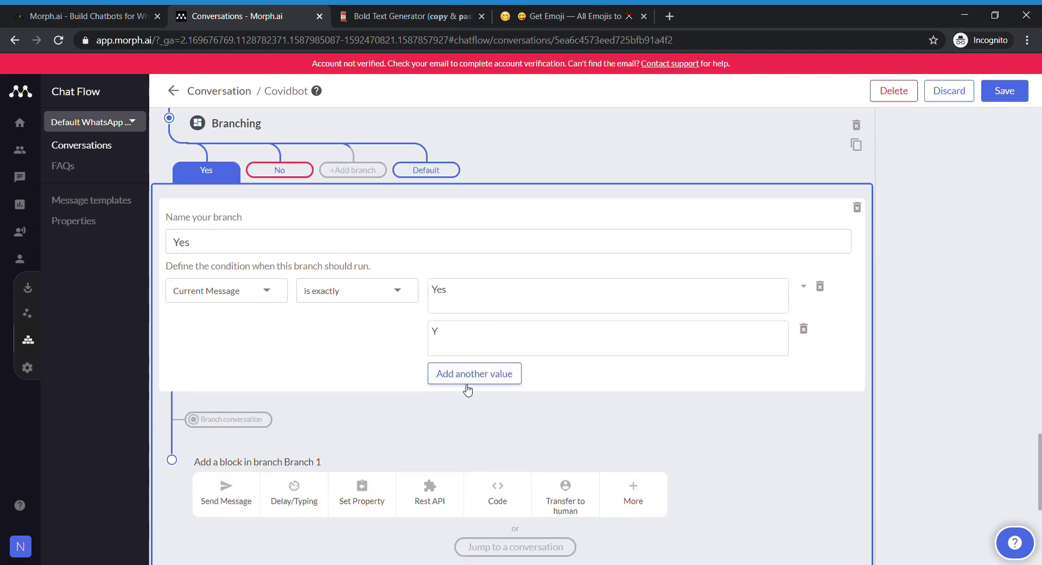
{"action": "left_click", "coordinate": [473, 373]}
{"action": "type", "text": "yes"}
{"action": "left_click", "coordinate": [473, 414]}
{"action": "type", "text": "y"}
{"action": "scroll", "coordinate": [529, 469], "scroll_direction": "down", "scroll_amount": 4}
{"action": "left_click", "coordinate": [449, 386]}
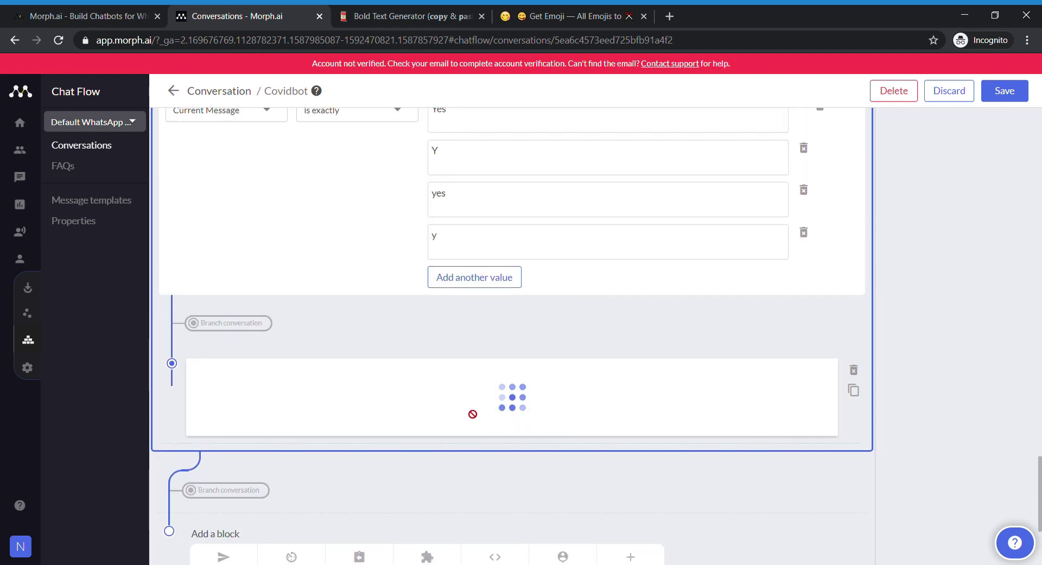
- Make the No branch fire when Current Message is exactly no, No, n or N
{"action": "scroll", "coordinate": [506, 332], "scroll_direction": "up", "scroll_amount": 4}
{"action": "scroll", "coordinate": [506, 331], "scroll_direction": "up", "scroll_amount": 4}
{"action": "left_click", "coordinate": [280, 389]}
{"action": "scroll", "coordinate": [280, 380], "scroll_direction": "down", "scroll_amount": 2}
{"action": "left_click", "coordinate": [252, 376]}
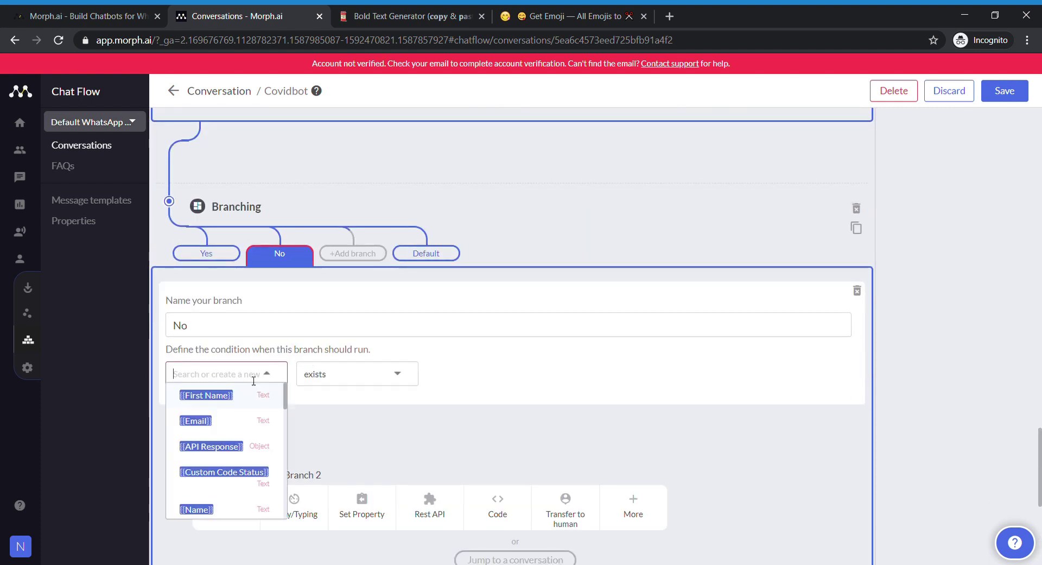
{"action": "type", "text": "curr"}
{"action": "left_click", "coordinate": [222, 470]}
{"action": "left_click", "coordinate": [359, 375]}
{"action": "left_click", "coordinate": [361, 394]}
{"action": "type", "text": "no"}
{"action": "left_click", "coordinate": [466, 417]}
{"action": "type", "text": "No"}
{"action": "left_click", "coordinate": [464, 457]}
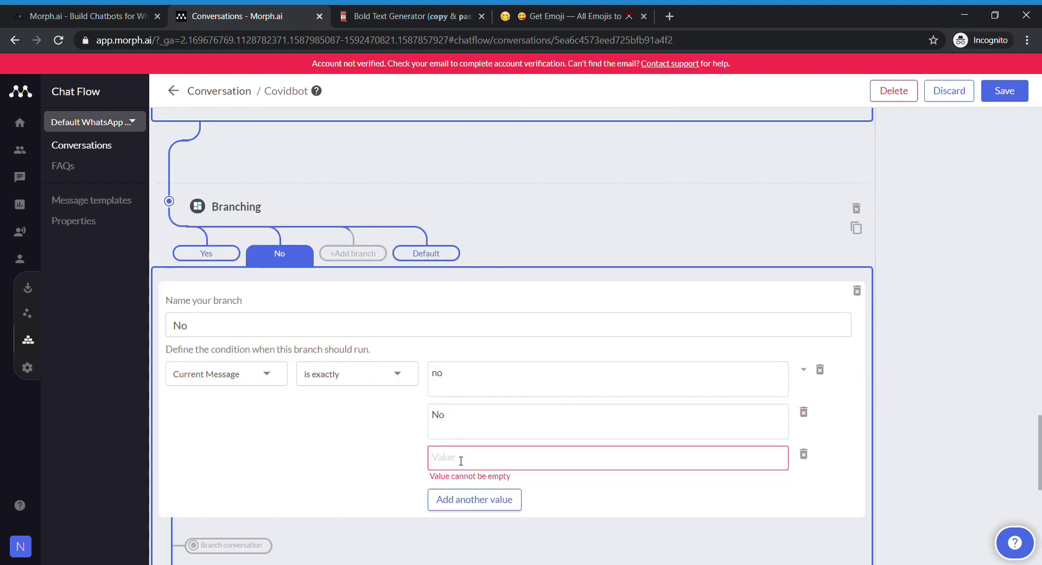
{"action": "type", "text": "n"}
{"action": "left_click", "coordinate": [465, 497]}
{"action": "type", "text": "N"}
{"action": "scroll", "coordinate": [237, 450], "scroll_direction": "down", "scroll_amount": 4}
- Give the No branch the text 'Thank you for using Covidbot, Stay Home. Stay Safe.' with a smiley
{"action": "left_click", "coordinate": [238, 450]}
{"action": "type", "text": "Thank yo"}
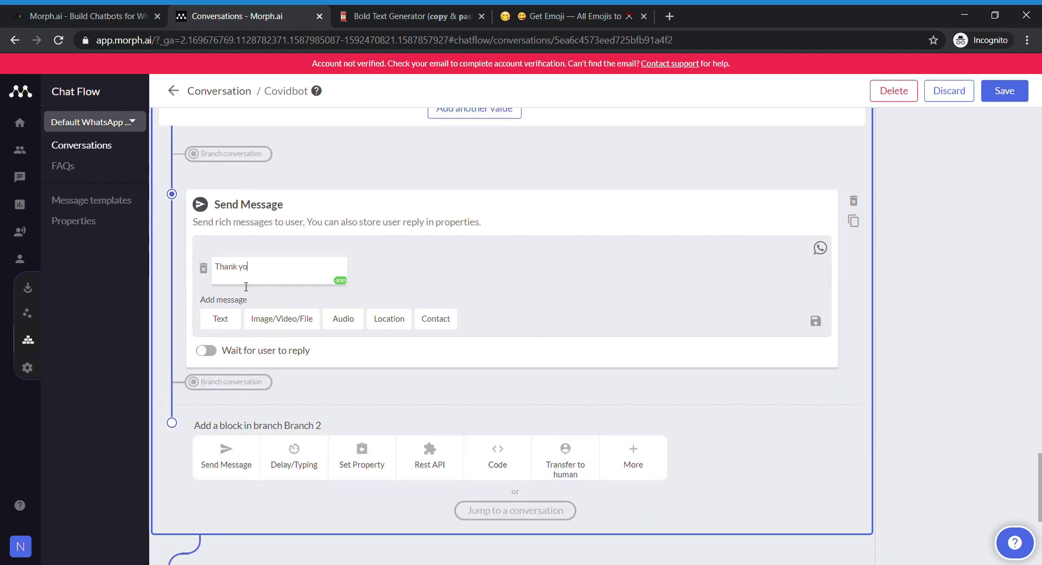
{"action": "left_click", "coordinate": [565, 15]}
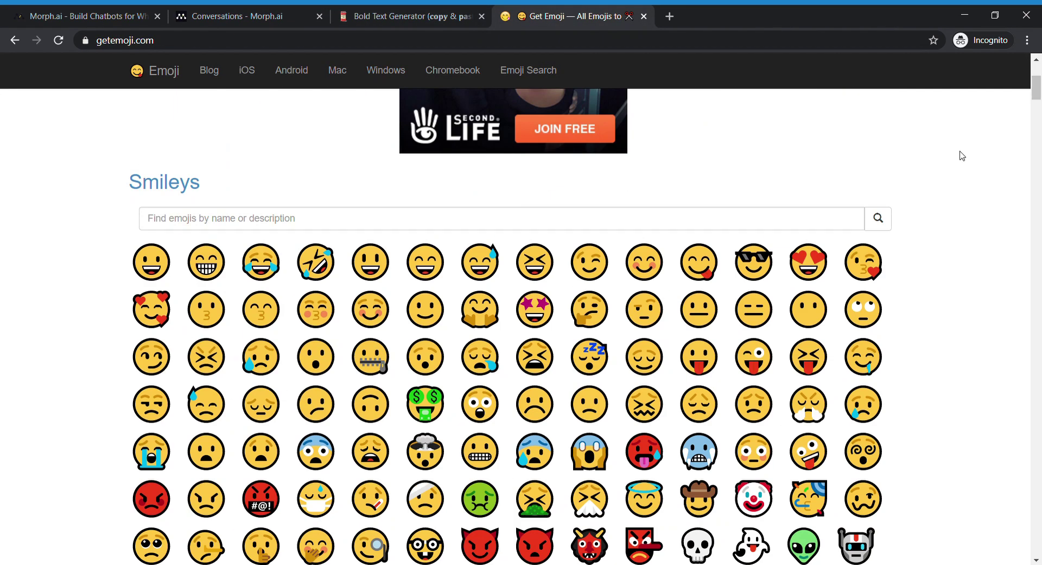
{"action": "double_click", "coordinate": [152, 261]}
{"action": "left_click", "coordinate": [234, 10]}
{"action": "type", "text": "tay Safe"}
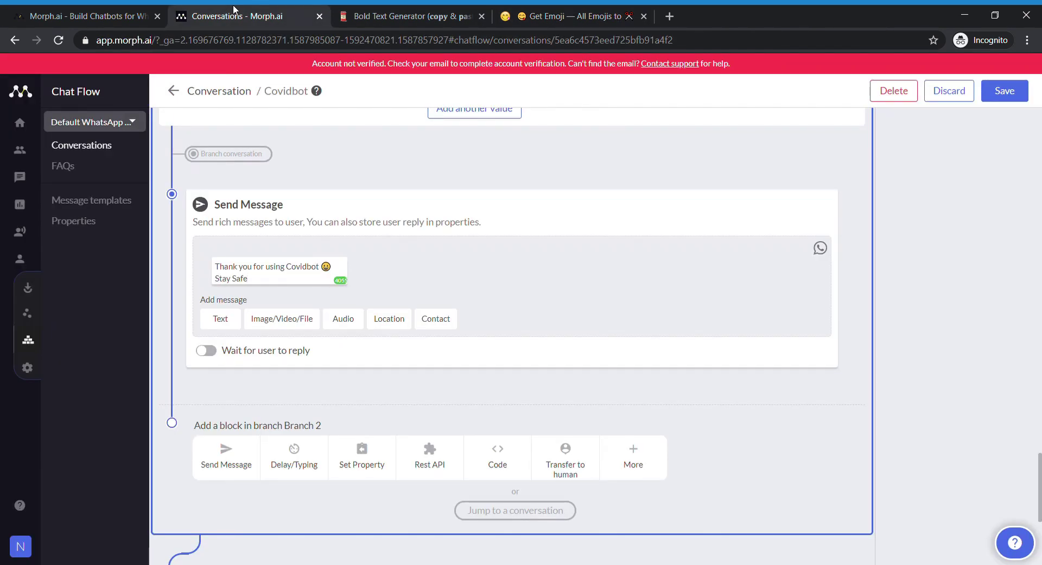
{"action": "type", "text": "."}
{"action": "left_click", "coordinate": [216, 279]}
{"action": "type", "text": "S"}
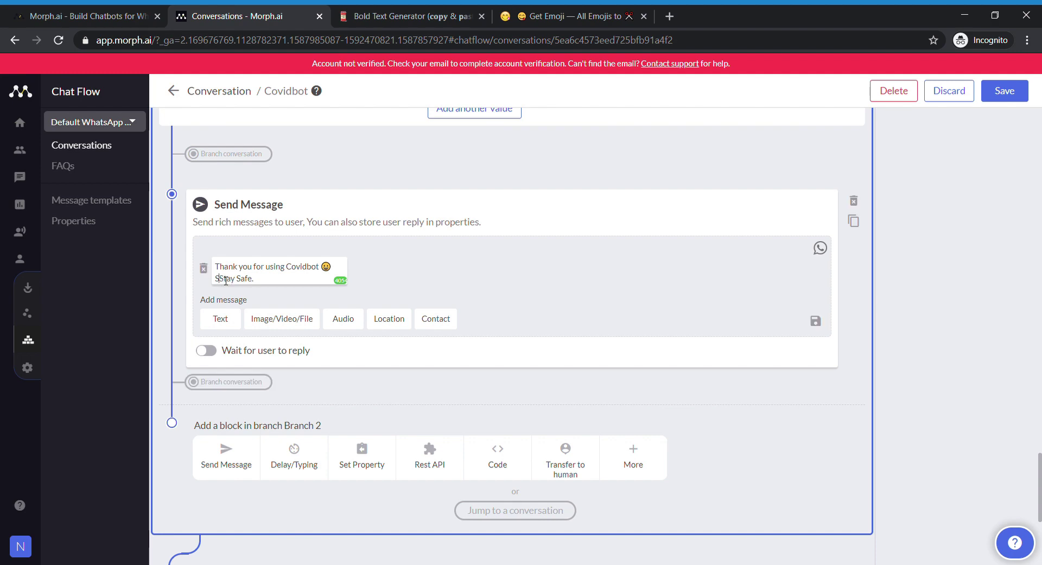
{"action": "type", "text": "tay Home"}
{"action": "left_click", "coordinate": [564, 15]}
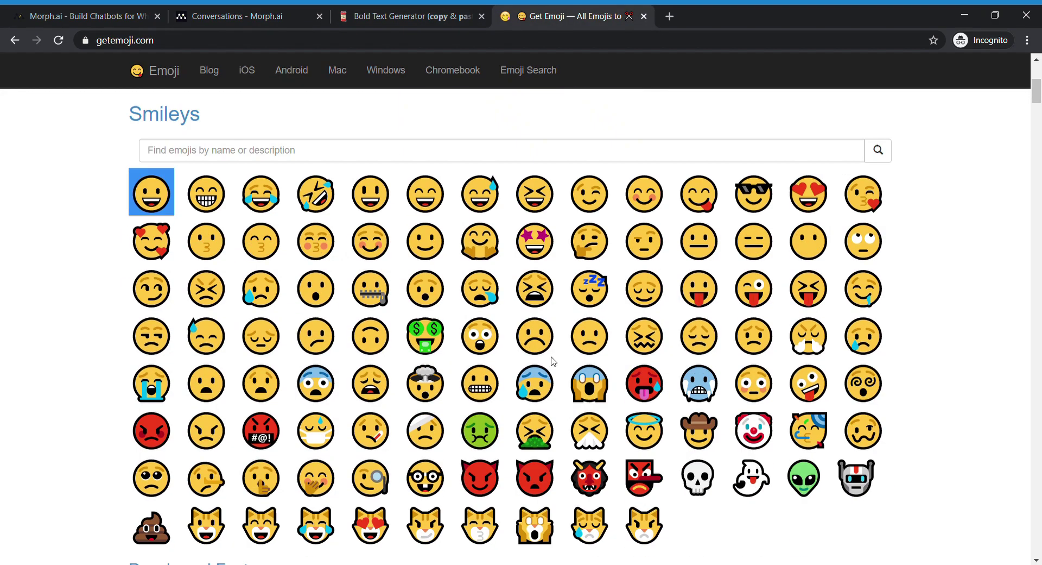
{"action": "scroll", "coordinate": [355, 406], "scroll_direction": "down", "scroll_amount": 3}
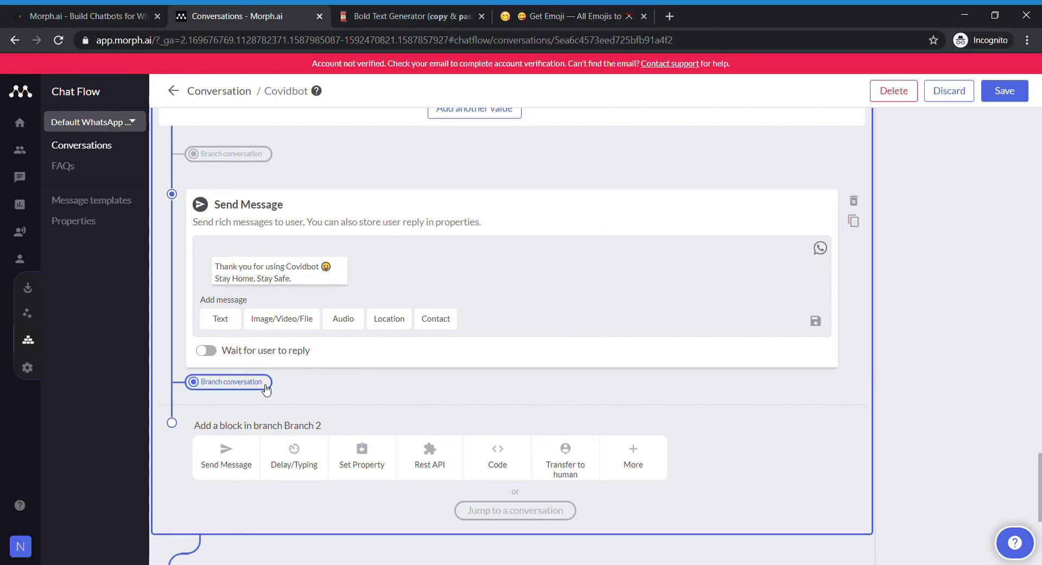
{"action": "scroll", "coordinate": [454, 419], "scroll_direction": "up", "scroll_amount": 9}
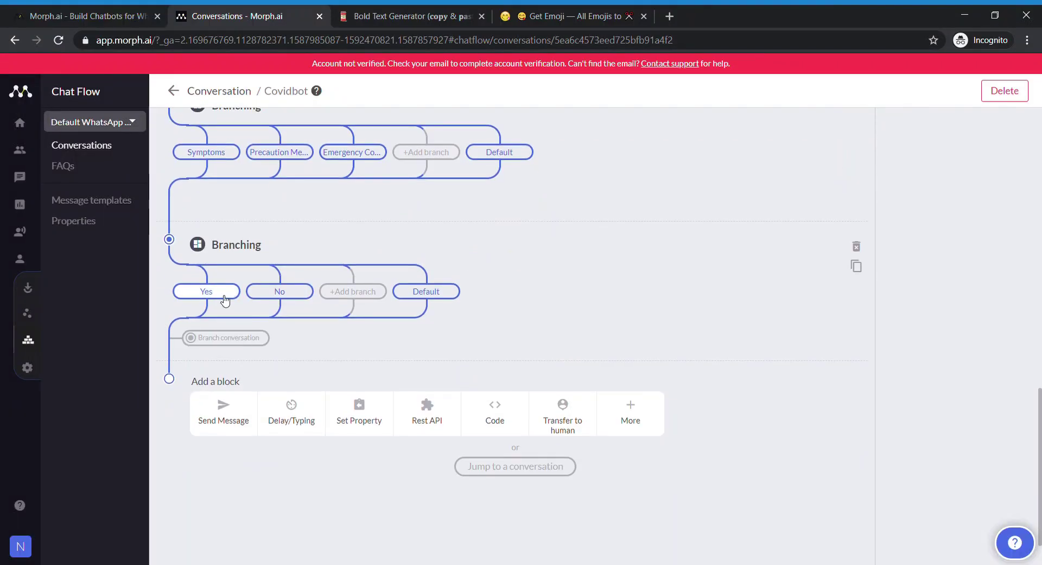
- Review the Yes and No branch conditions in the Covidbot flow
{"action": "left_click", "coordinate": [223, 298]}
{"action": "scroll", "coordinate": [227, 299], "scroll_direction": "down", "scroll_amount": 4}
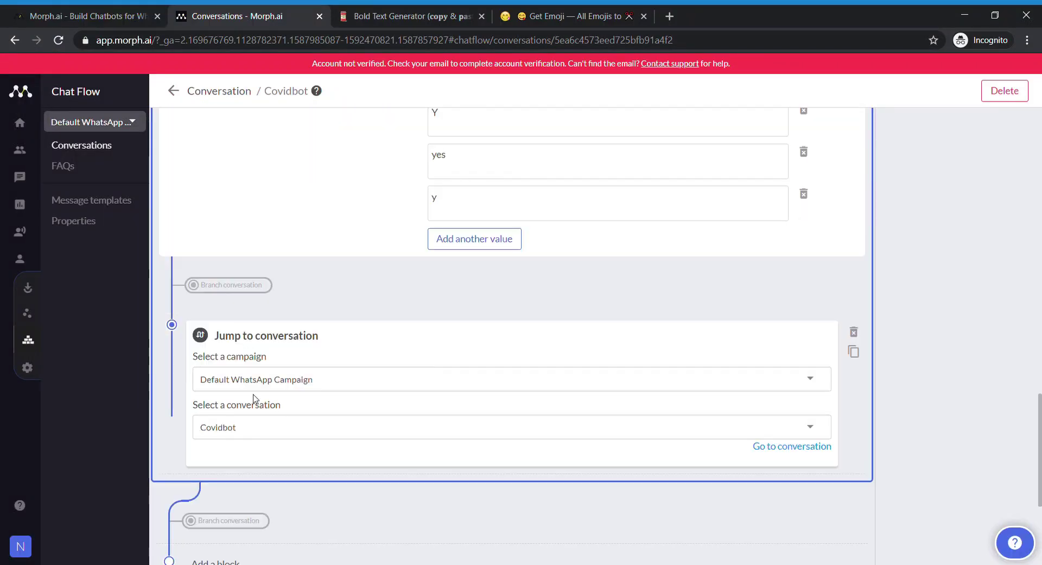
{"action": "scroll", "coordinate": [254, 398], "scroll_direction": "down", "scroll_amount": 2}
{"action": "scroll", "coordinate": [309, 293], "scroll_direction": "up", "scroll_amount": 10}
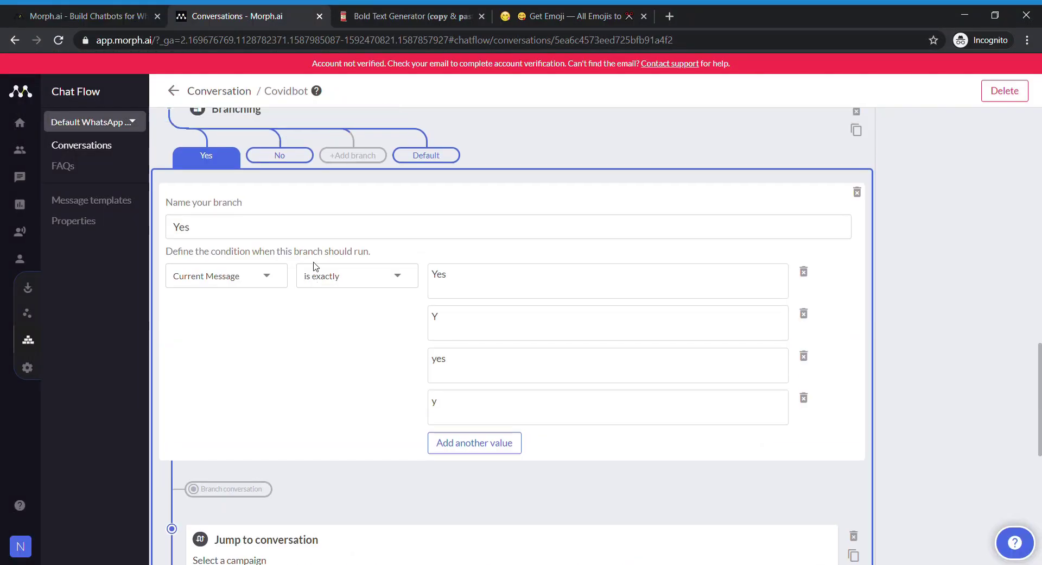
{"action": "left_click", "coordinate": [279, 360]}
{"action": "scroll", "coordinate": [197, 309], "scroll_direction": "down", "scroll_amount": 2}
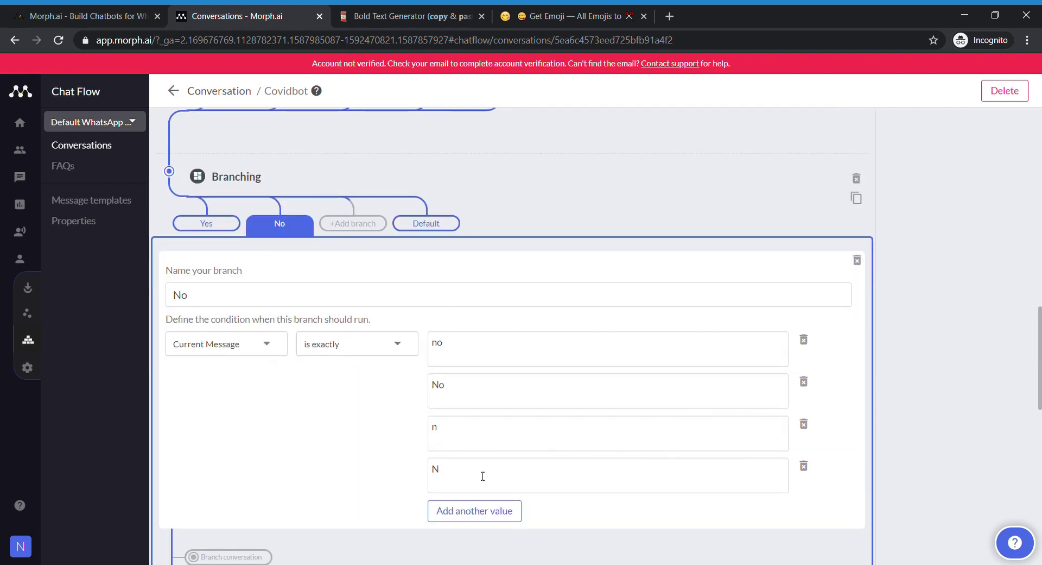
{"action": "scroll", "coordinate": [341, 464], "scroll_direction": "down", "scroll_amount": 4}
{"action": "scroll", "coordinate": [369, 405], "scroll_direction": "up", "scroll_amount": 7}
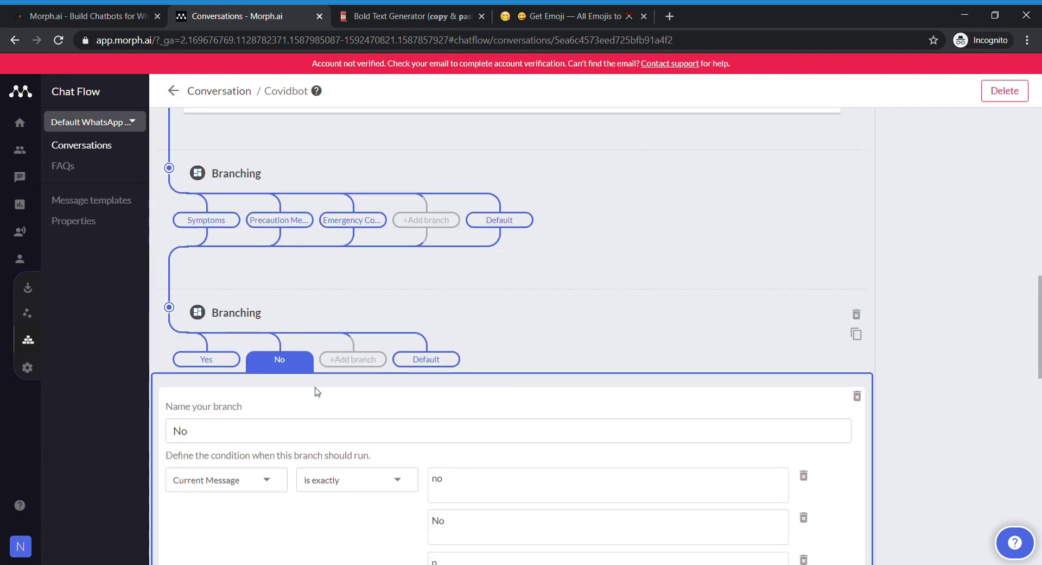
{"action": "left_click", "coordinate": [292, 365]}
{"action": "scroll", "coordinate": [822, 412], "scroll_direction": "up", "scroll_amount": 7}
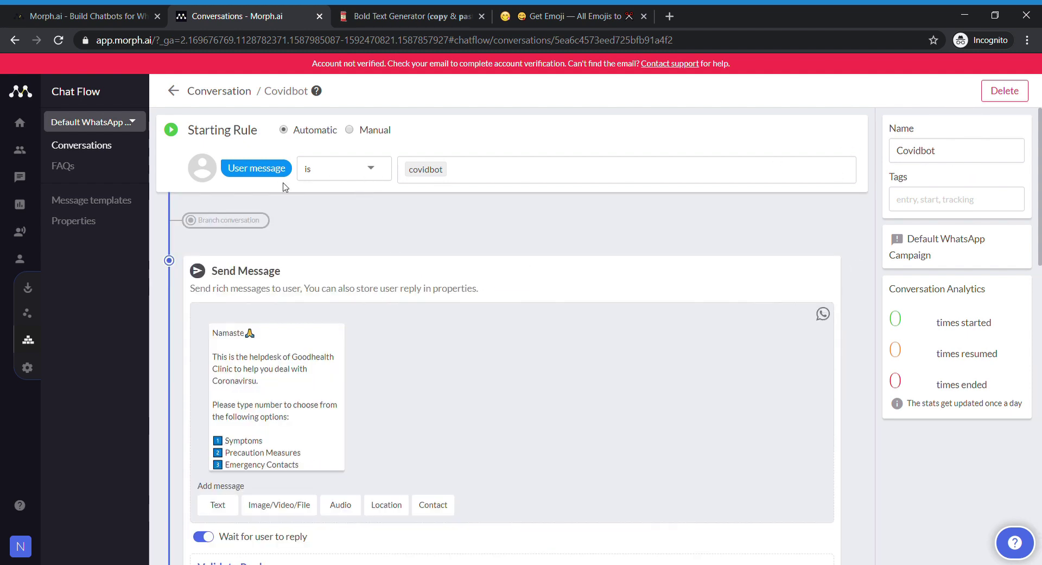
{"action": "scroll", "coordinate": [283, 187], "scroll_direction": "down", "scroll_amount": 2}
{"action": "scroll", "coordinate": [263, 181], "scroll_direction": "down", "scroll_amount": 3}
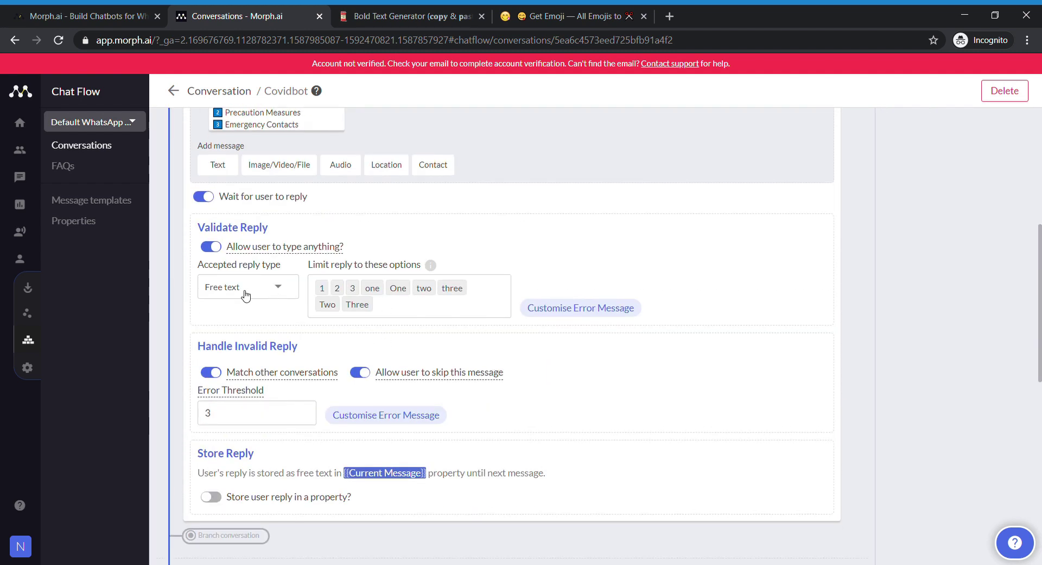
- Check the custom error message for invalid replies without changing it
{"action": "left_click", "coordinate": [375, 415]}
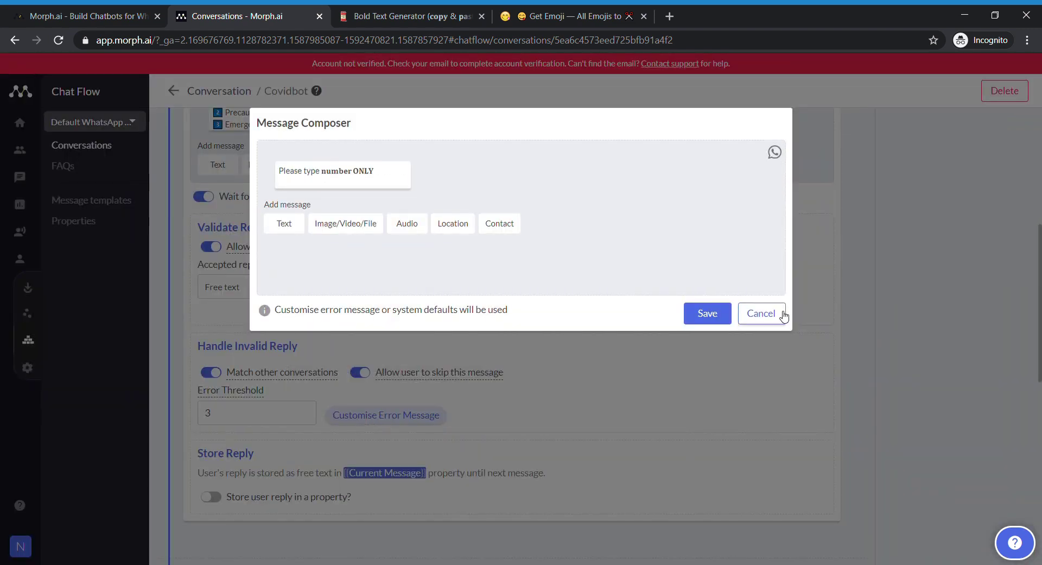
{"action": "left_click", "coordinate": [784, 314]}
{"action": "scroll", "coordinate": [500, 407], "scroll_direction": "down", "scroll_amount": 3}
{"action": "scroll", "coordinate": [509, 495], "scroll_direction": "down", "scroll_amount": 2}
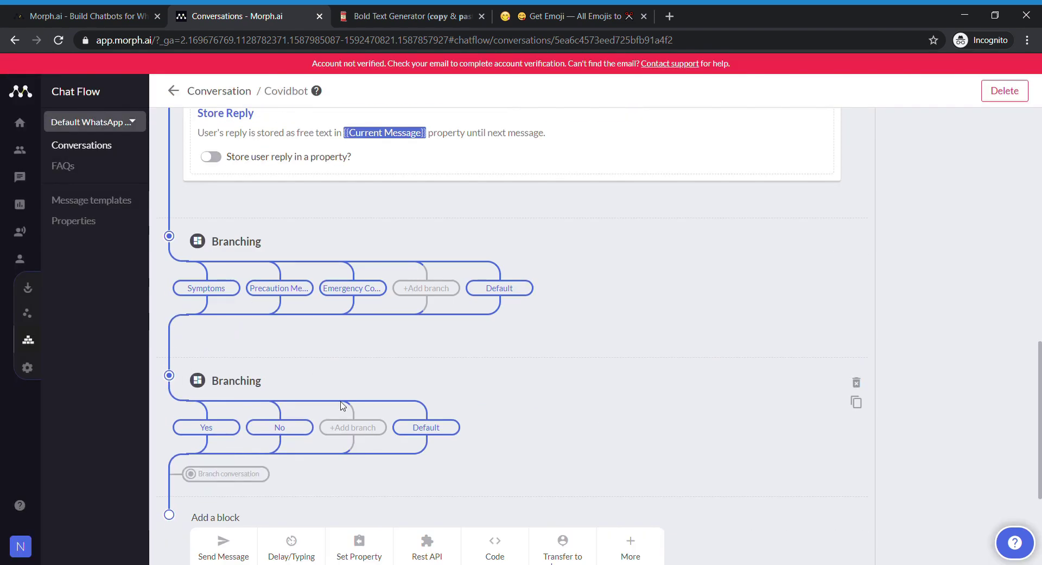
- Review the Symptoms and Precaution Measures branch conditions
{"action": "left_click", "coordinate": [207, 287]}
{"action": "scroll", "coordinate": [266, 321], "scroll_direction": "down", "scroll_amount": 8}
{"action": "scroll", "coordinate": [274, 310], "scroll_direction": "up", "scroll_amount": 8}
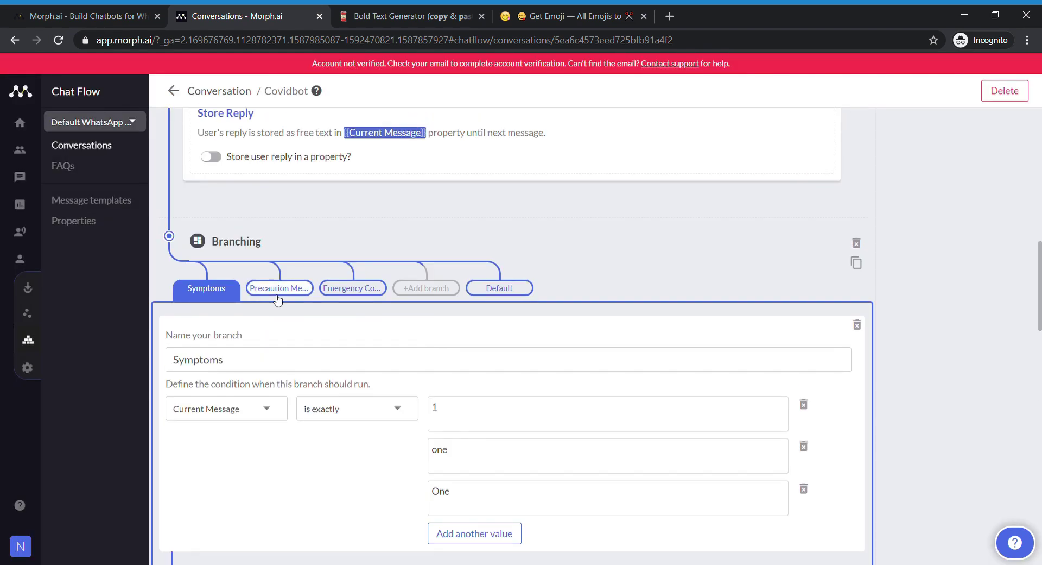
{"action": "left_click", "coordinate": [278, 287]}
{"action": "scroll", "coordinate": [278, 299], "scroll_direction": "down", "scroll_amount": 8}
{"action": "scroll", "coordinate": [278, 299], "scroll_direction": "up", "scroll_amount": 6}
{"action": "scroll", "coordinate": [357, 293], "scroll_direction": "down", "scroll_amount": 7}
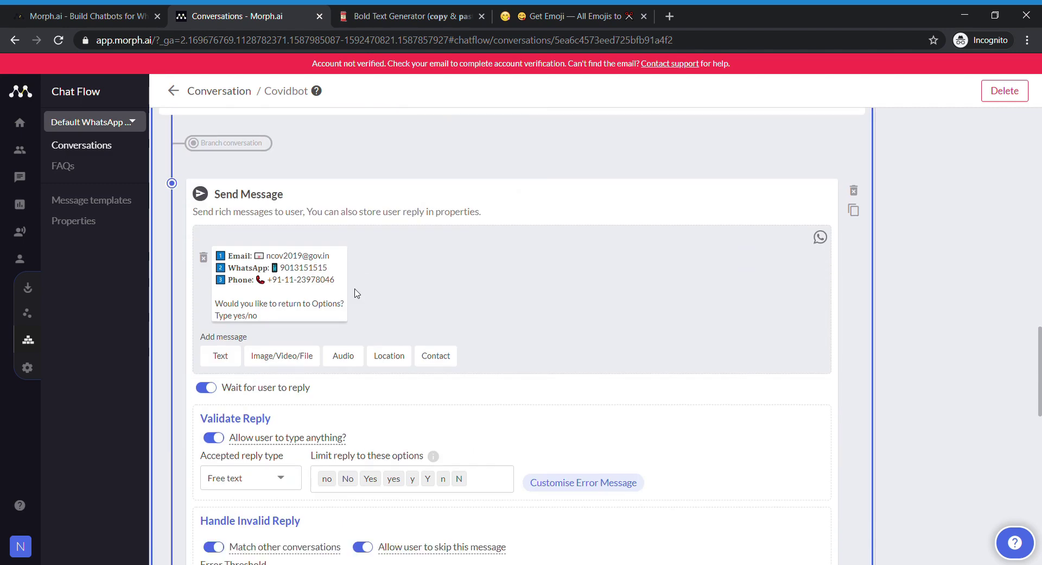
{"action": "scroll", "coordinate": [357, 293], "scroll_direction": "down", "scroll_amount": 5}
{"action": "scroll", "coordinate": [347, 315], "scroll_direction": "up", "scroll_amount": 9}
{"action": "scroll", "coordinate": [350, 282], "scroll_direction": "down", "scroll_amount": 12}
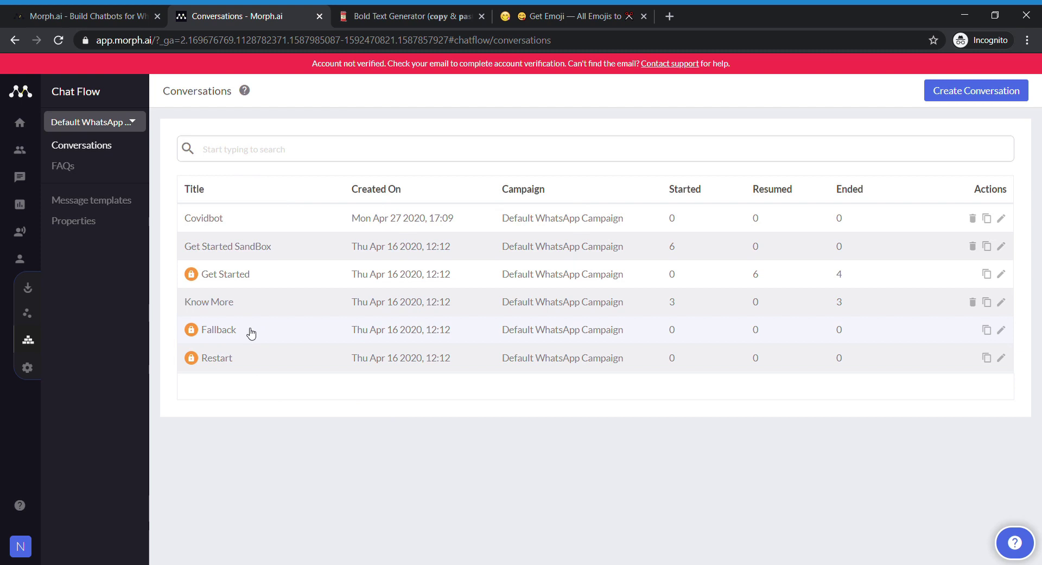
- Make the Get Started SandBox conversation jump to Covidbot and save it
{"action": "left_click", "coordinate": [281, 249]}
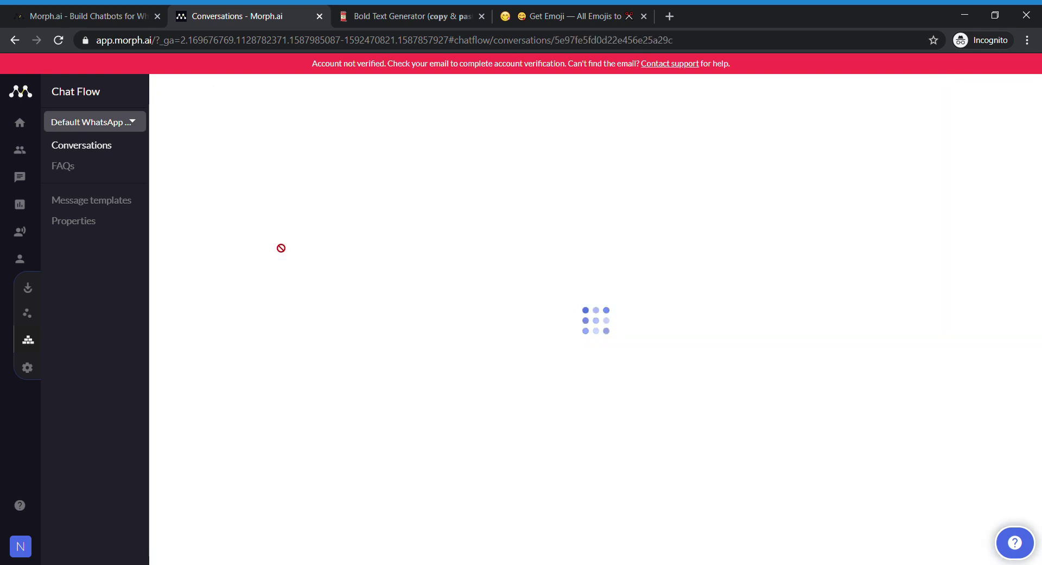
{"action": "left_click", "coordinate": [292, 364]}
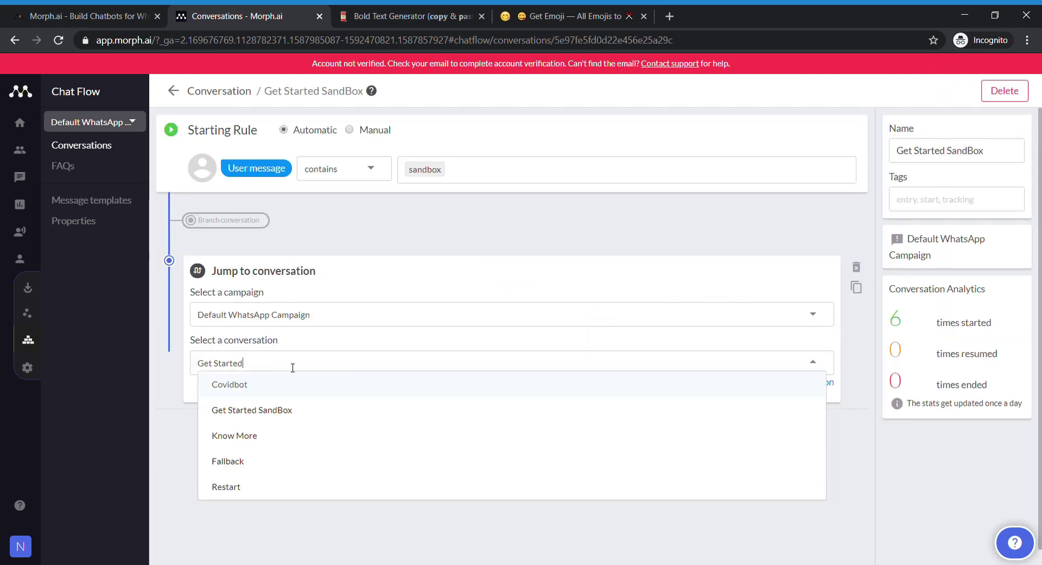
{"action": "left_click", "coordinate": [247, 382]}
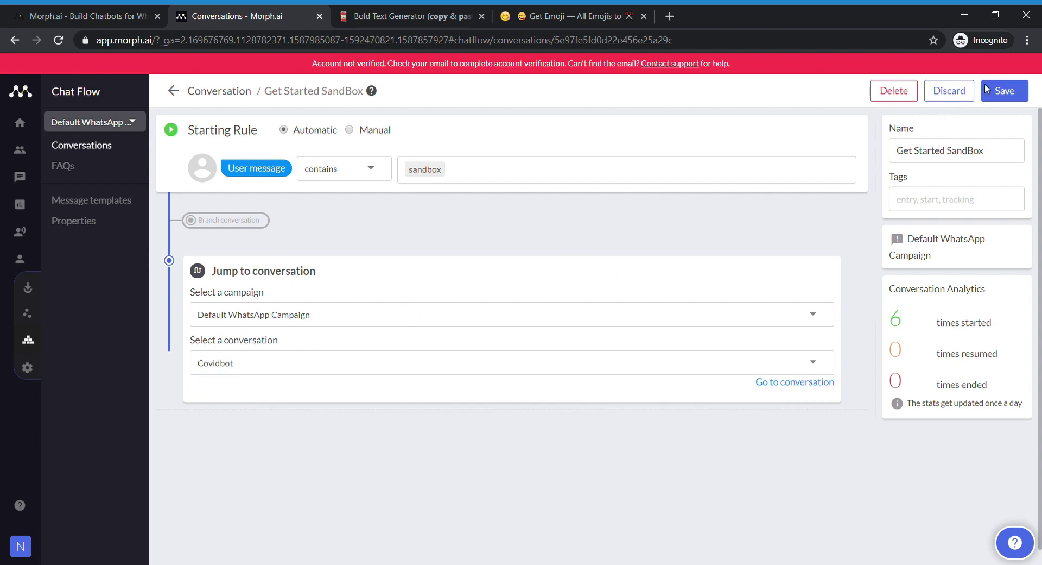
{"action": "left_click", "coordinate": [1027, 93]}
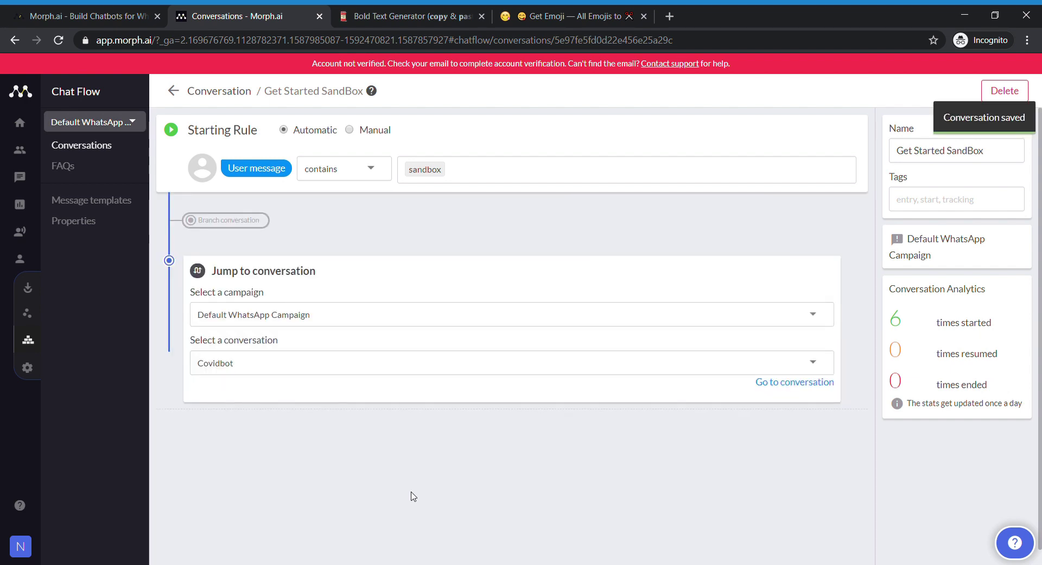
- Recheck the Covidbot Yes branch settings, then go back to the conversations list
{"action": "left_click", "coordinate": [46, 342]}
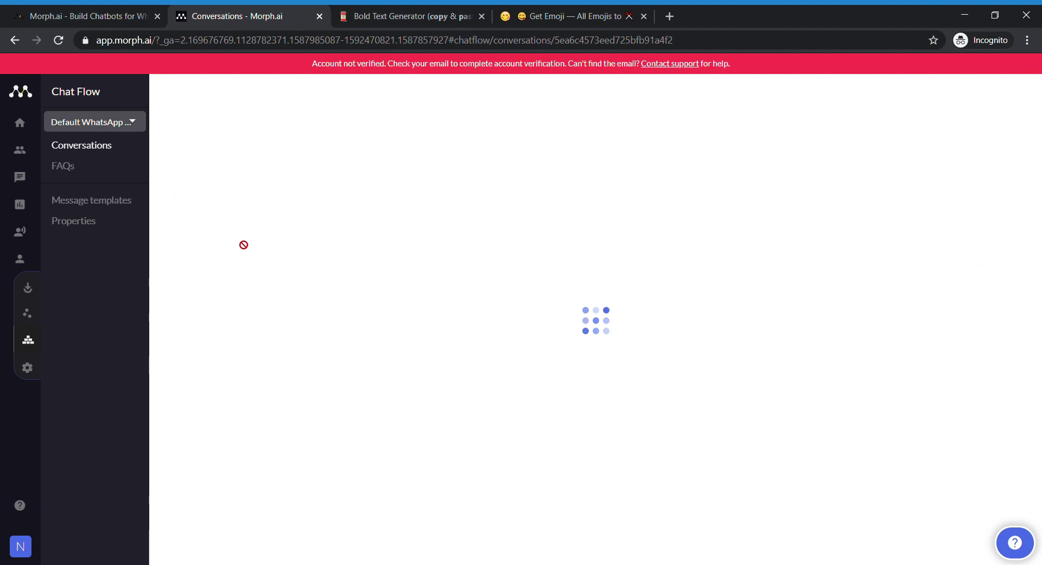
{"action": "scroll", "coordinate": [391, 268], "scroll_direction": "down", "scroll_amount": 15}
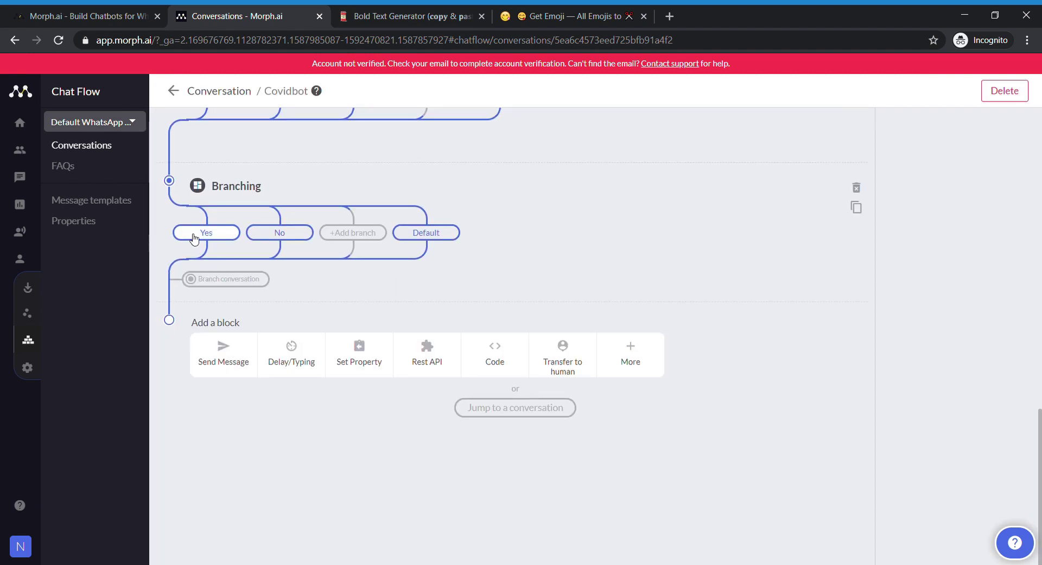
{"action": "left_click", "coordinate": [209, 232]}
{"action": "scroll", "coordinate": [293, 283], "scroll_direction": "down", "scroll_amount": 6}
{"action": "scroll", "coordinate": [297, 383], "scroll_direction": "up", "scroll_amount": 6}
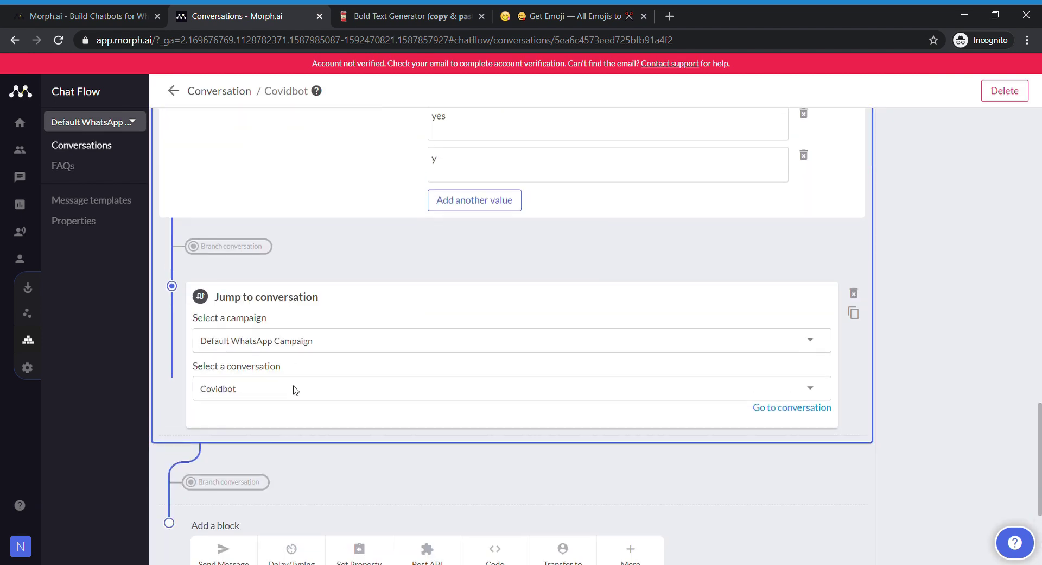
{"action": "left_click", "coordinate": [220, 369]}
{"action": "scroll", "coordinate": [356, 205], "scroll_direction": "up", "scroll_amount": 15}
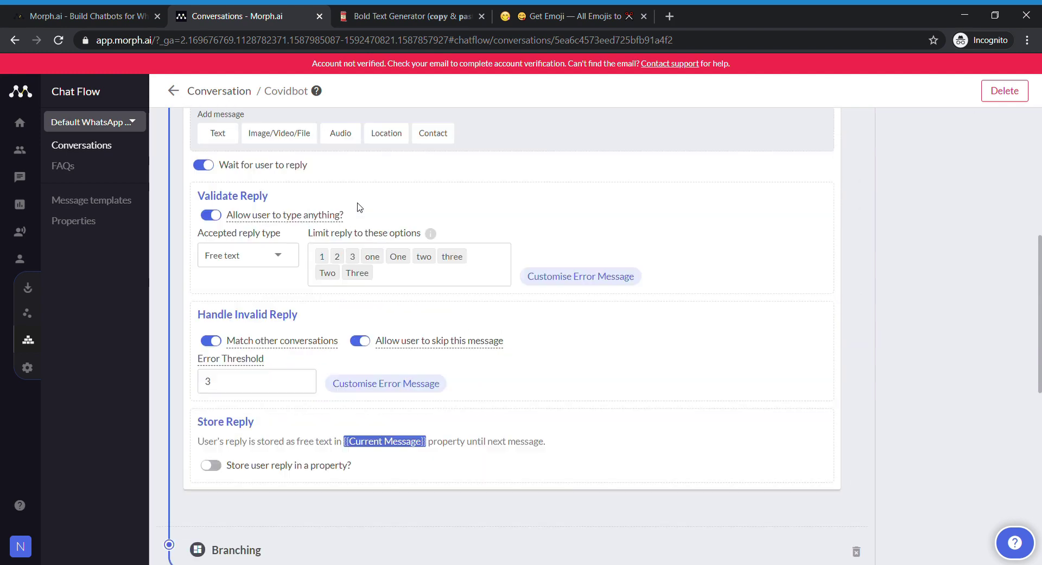
{"action": "left_click", "coordinate": [50, 340]}
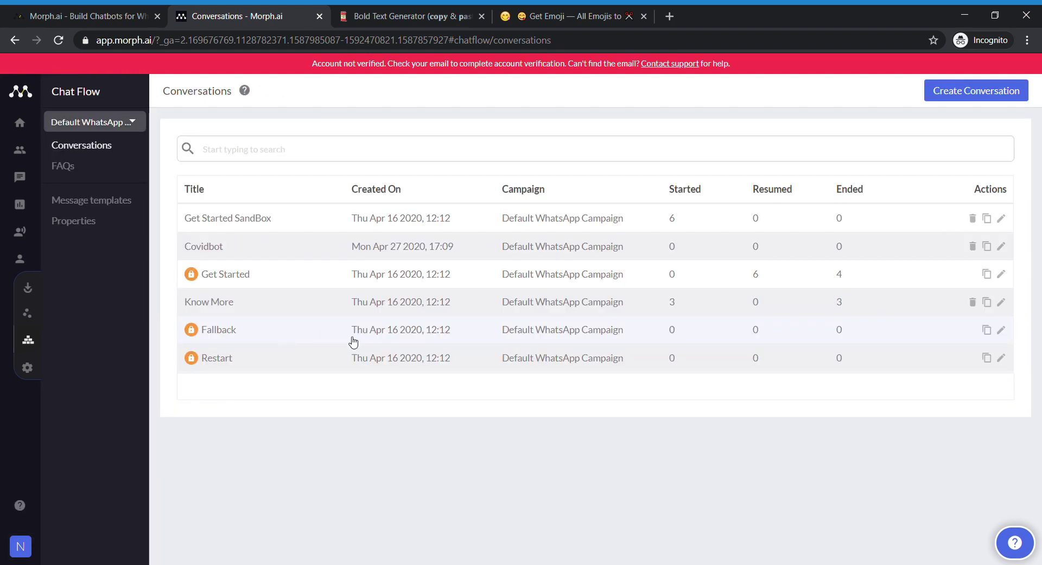
- Copy the Whatsapp Sandbox Link source's WhatsApp link carrying the 'sandbox dpjg' message
{"action": "left_click", "coordinate": [64, 288]}
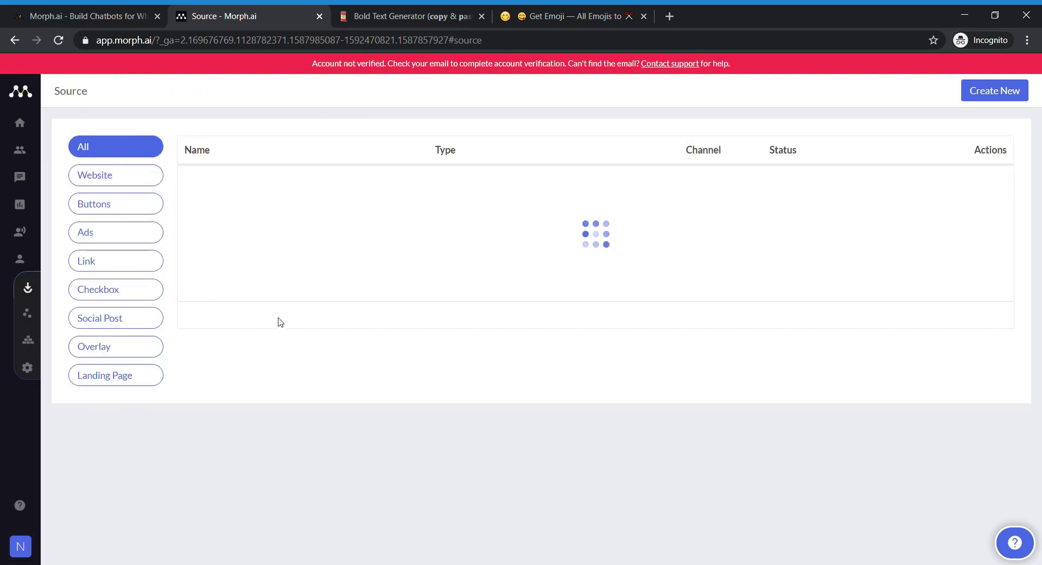
{"action": "left_click", "coordinate": [279, 184]}
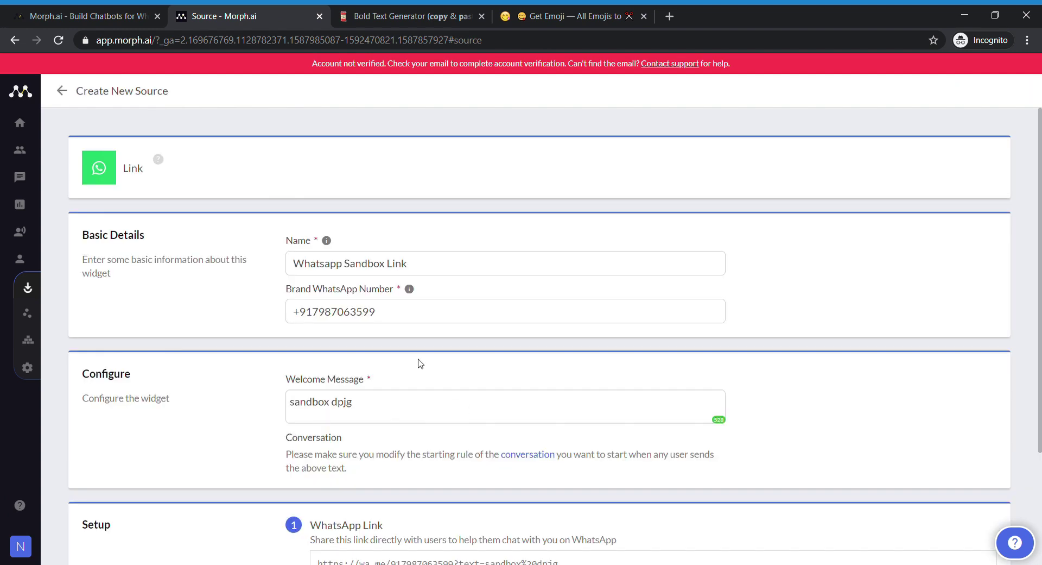
{"action": "left_click_drag", "start_coordinate": [399, 319], "coordinate": [277, 321]}
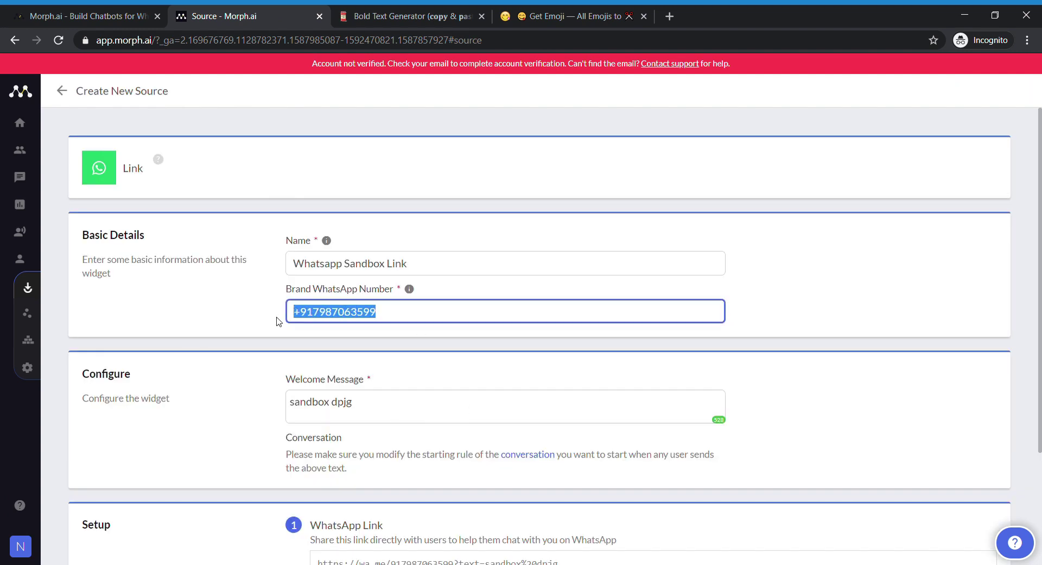
{"action": "left_click", "coordinate": [827, 310]}
{"action": "scroll", "coordinate": [512, 402], "scroll_direction": "down", "scroll_amount": 1}
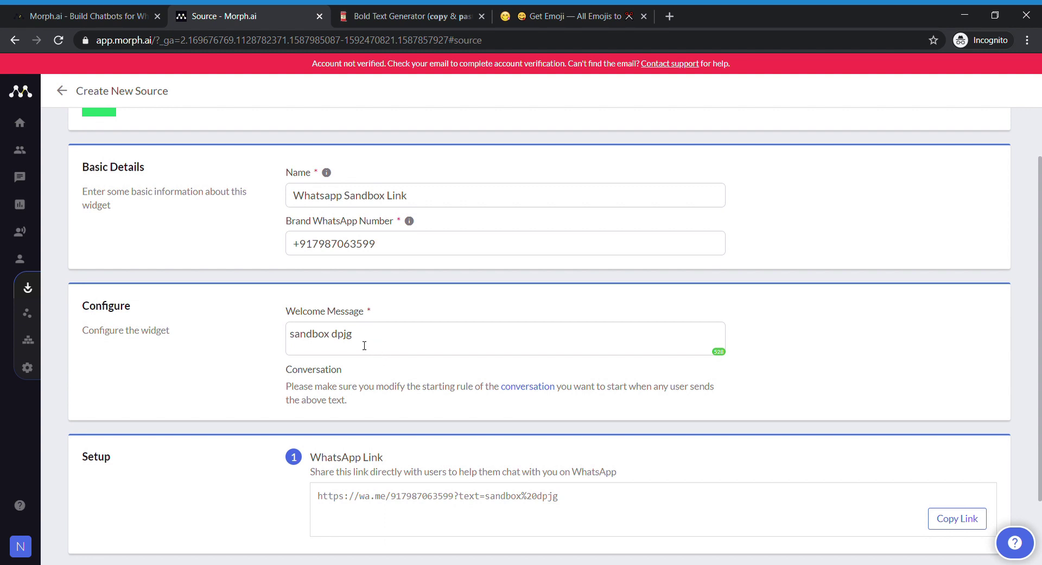
{"action": "left_click_drag", "start_coordinate": [364, 345], "coordinate": [236, 342]}
{"action": "left_click", "coordinate": [800, 343]}
{"action": "scroll", "coordinate": [454, 393], "scroll_direction": "down", "scroll_amount": 1}
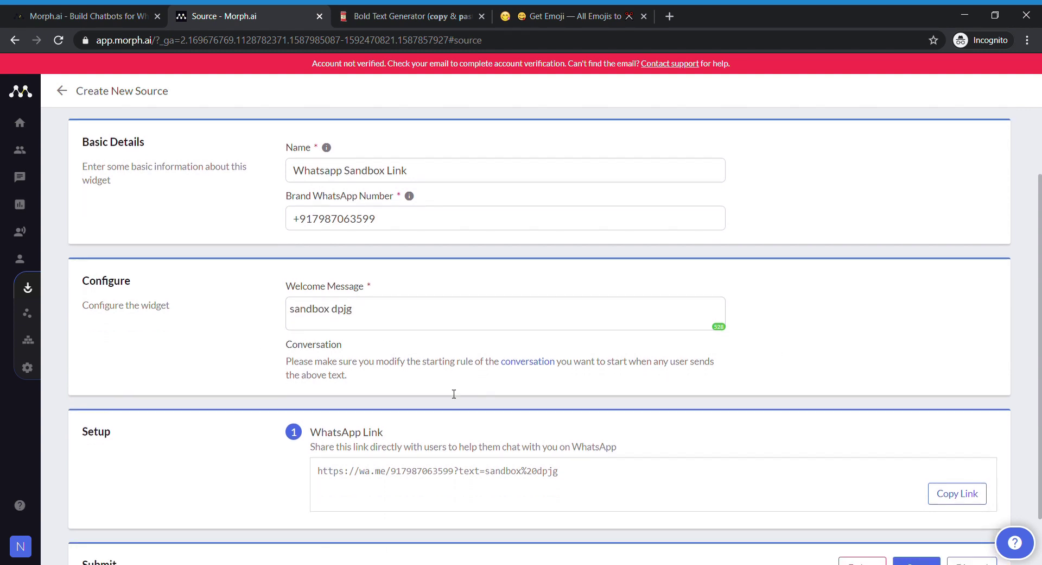
{"action": "scroll", "coordinate": [454, 393], "scroll_direction": "down", "scroll_amount": 2}
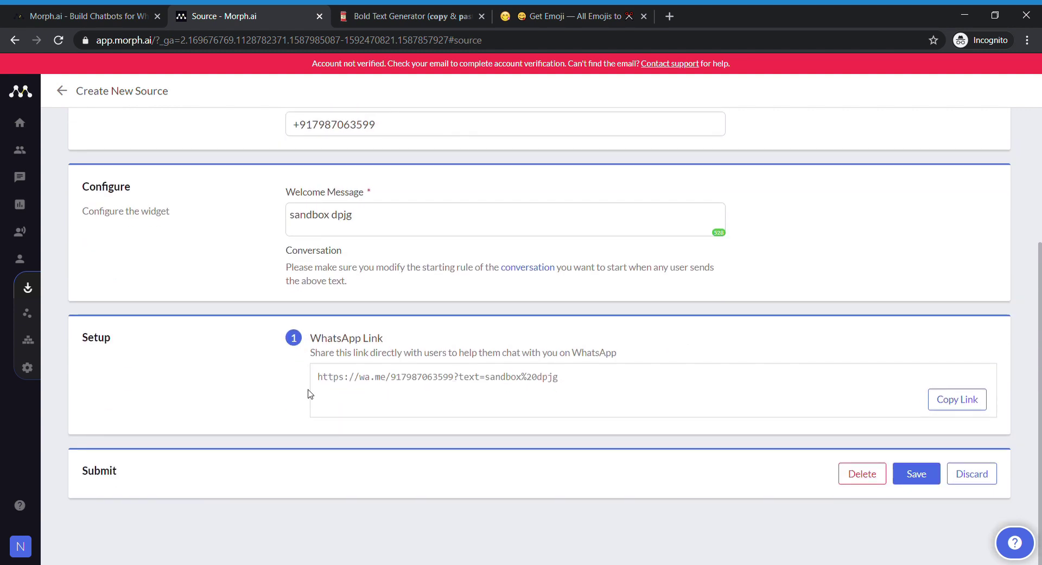
{"action": "left_click", "coordinate": [978, 401]}
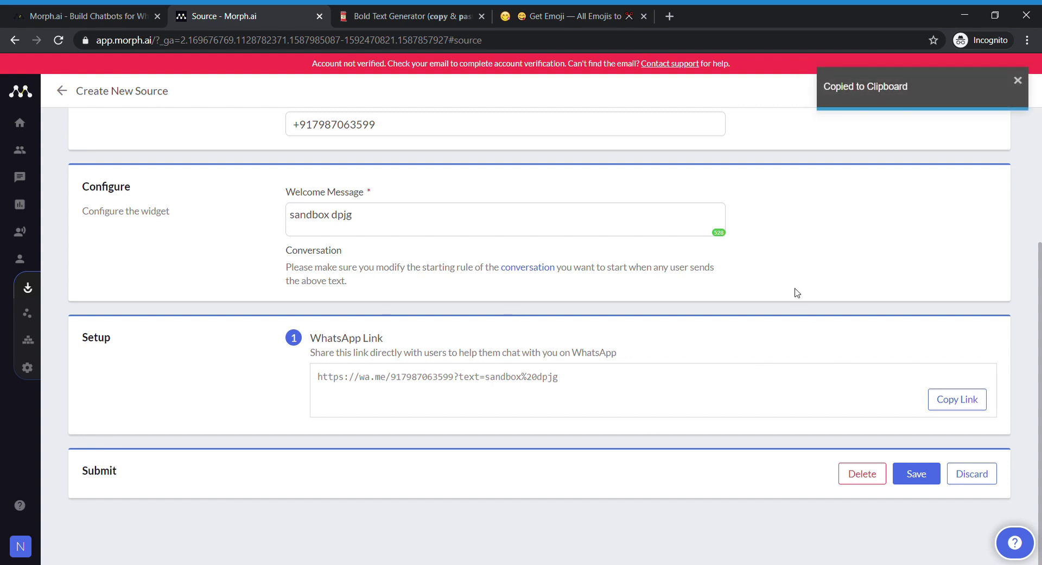
{"action": "scroll", "coordinate": [794, 296], "scroll_direction": "up", "scroll_amount": 3}
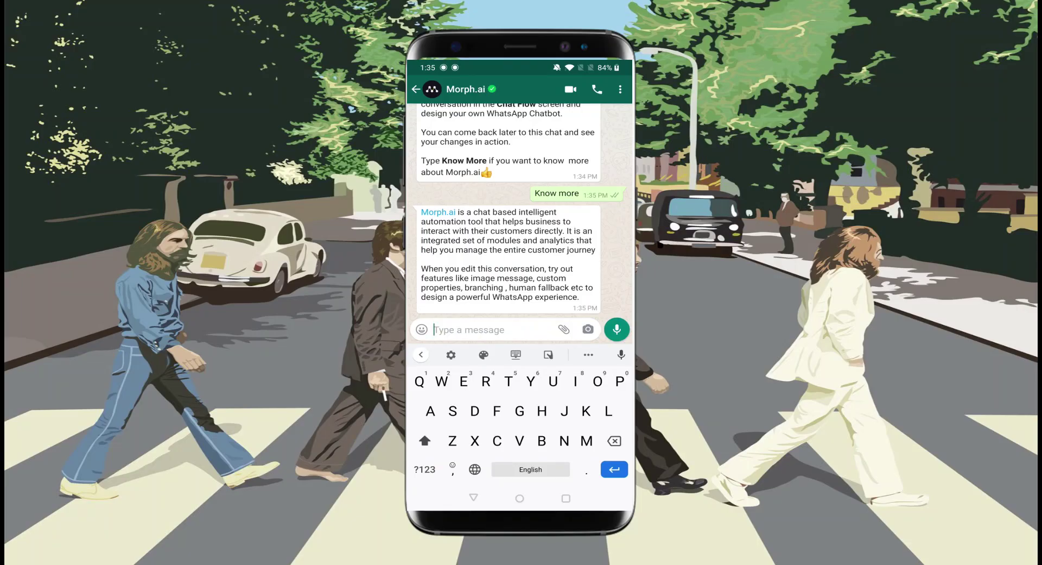
- Send 'sandbox dpjg' to start Covidbot, then reply 1 to see the symptoms
{"action": "type", "text": "sandb"}
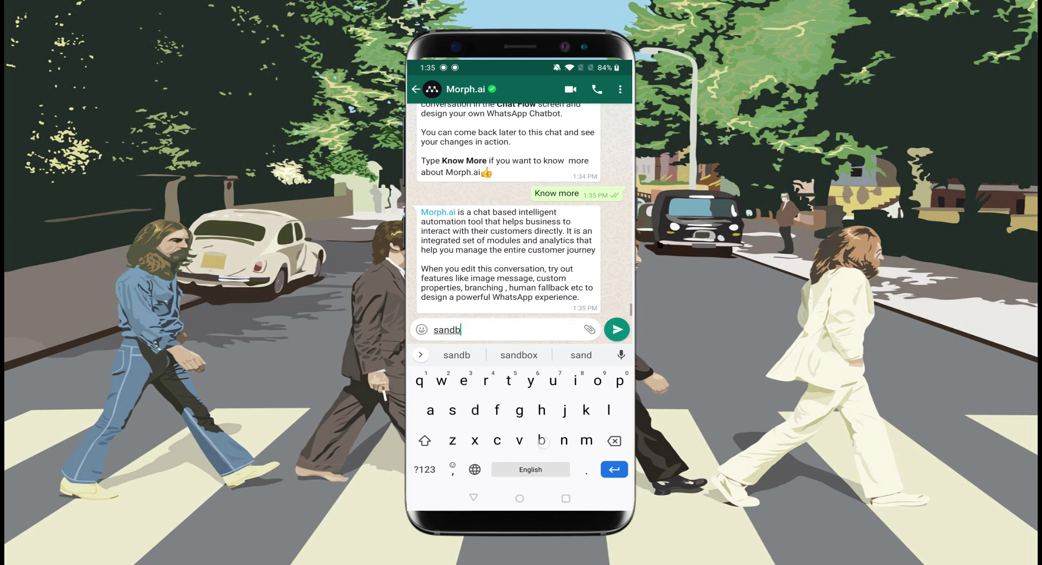
{"action": "type", "text": "ox dp"}
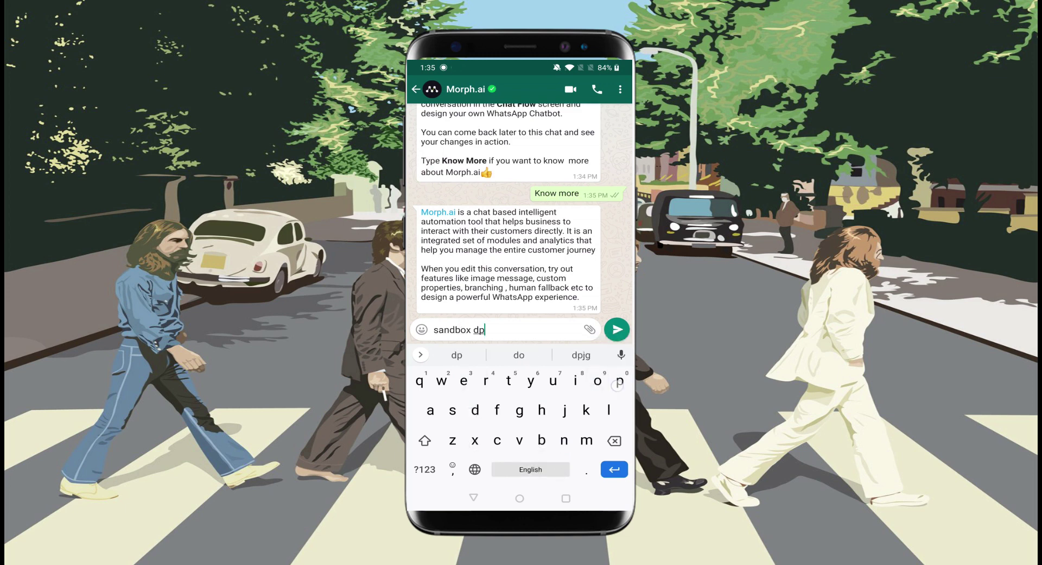
{"action": "type", "text": "jg"}
{"action": "left_click", "coordinate": [617, 329]}
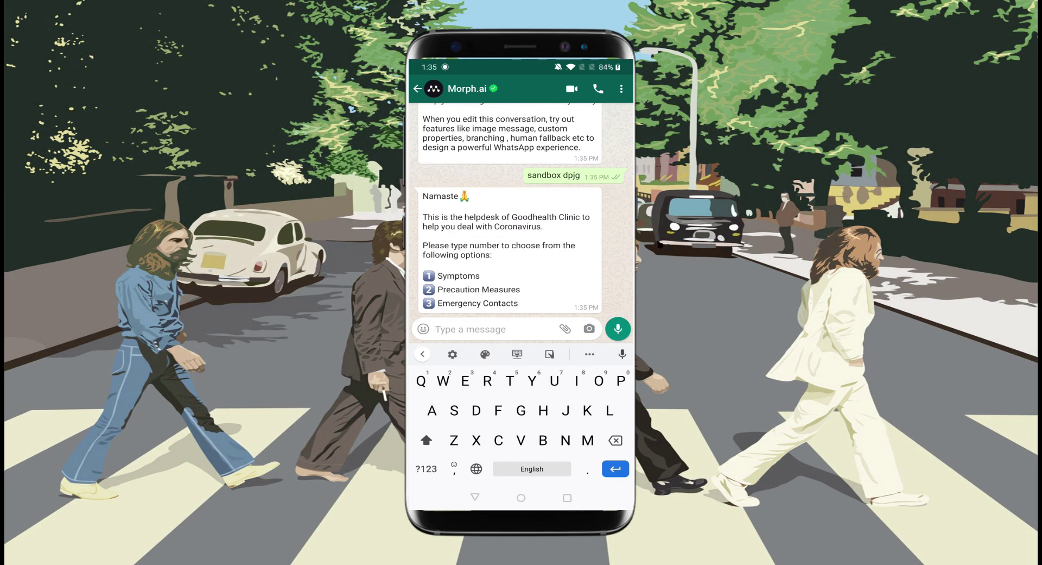
{"action": "type", "text": "1"}
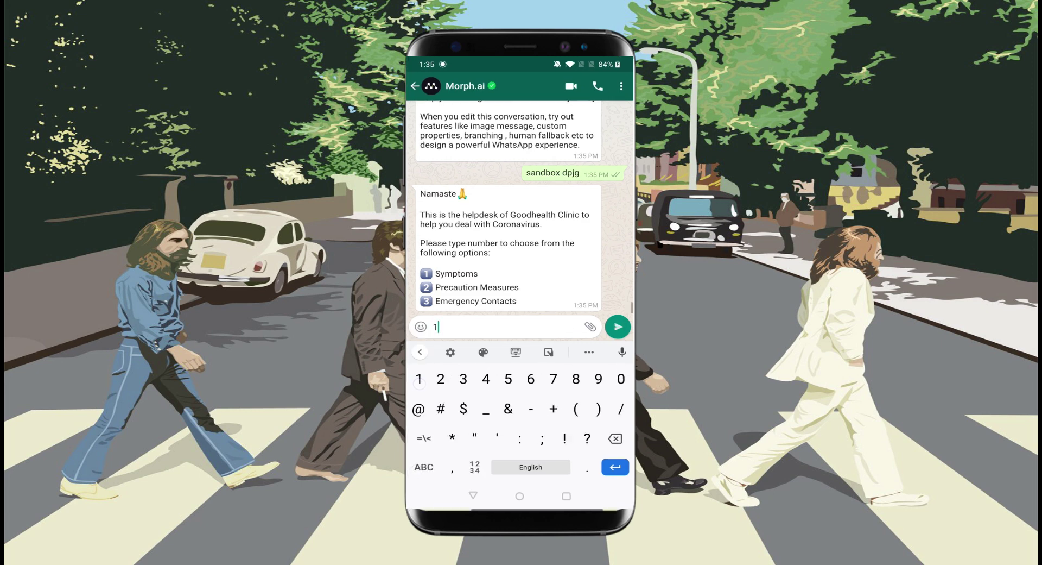
{"action": "left_click", "coordinate": [617, 328]}
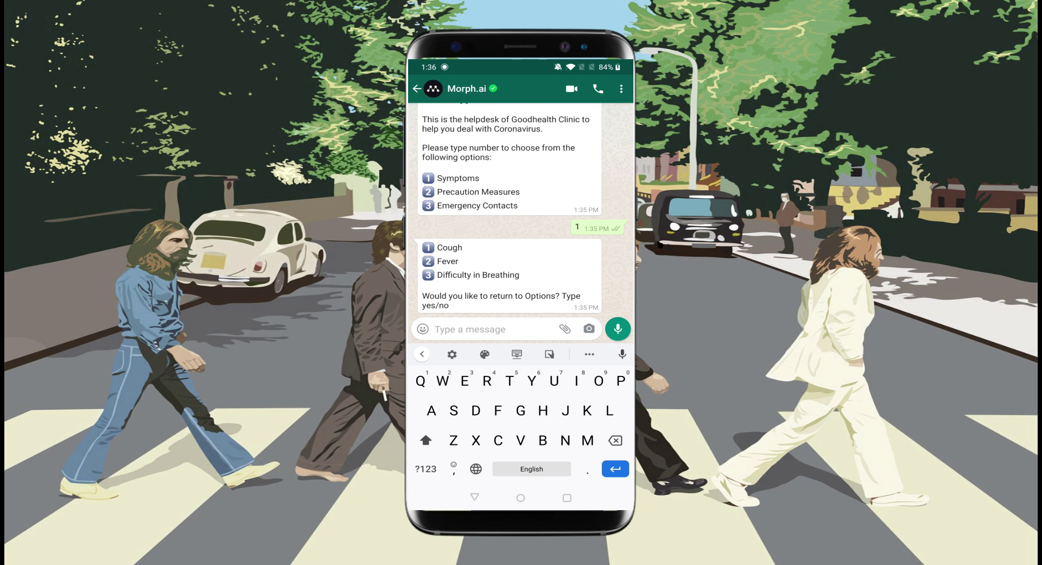
- Reply Yes, then 3 for emergency contacts, then No to get the thank-you message
{"action": "type", "text": "Yes"}
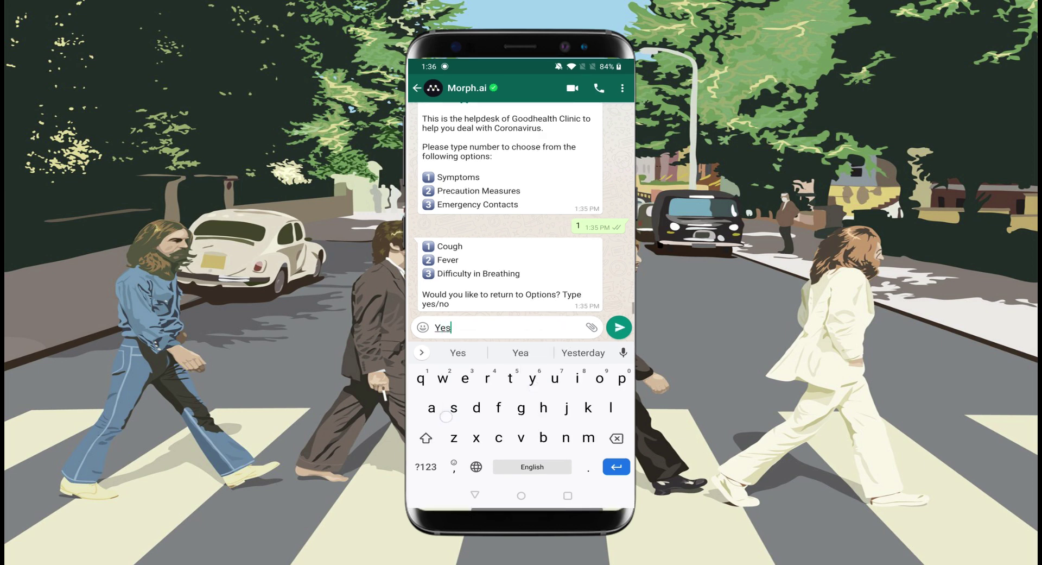
{"action": "key", "text": "Return"}
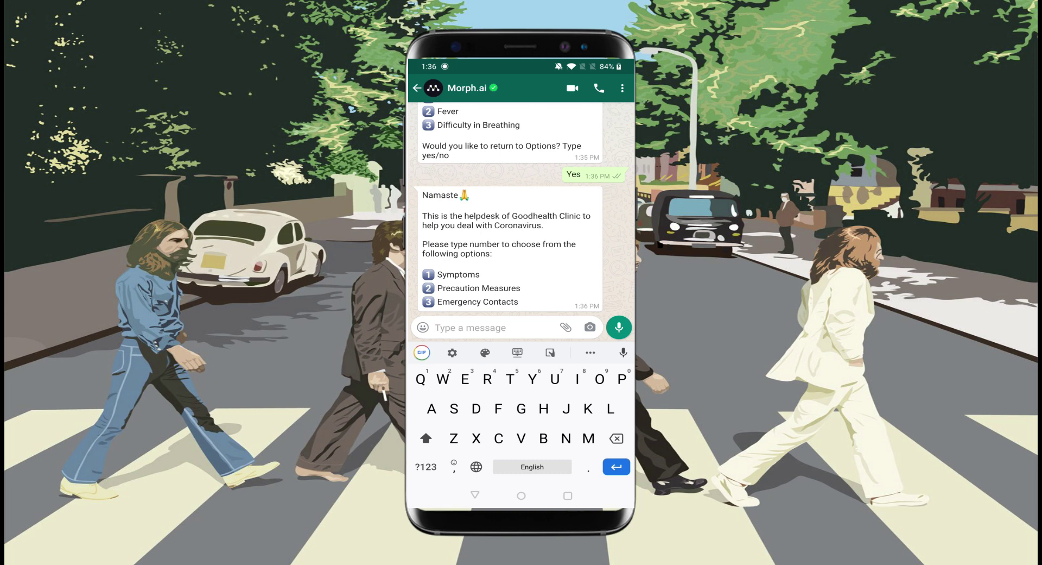
{"action": "type", "text": "3"}
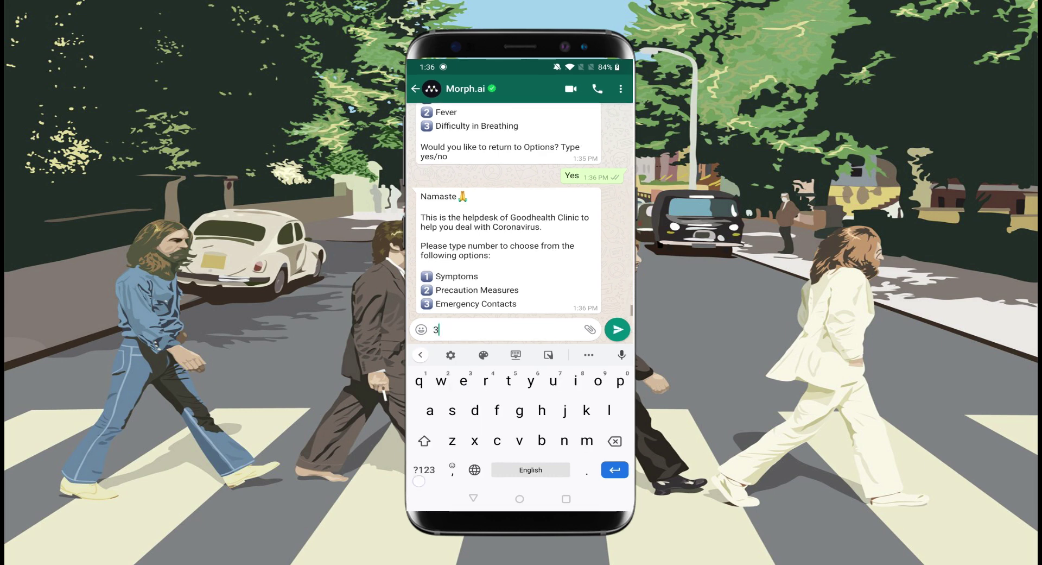
{"action": "key", "text": "Return"}
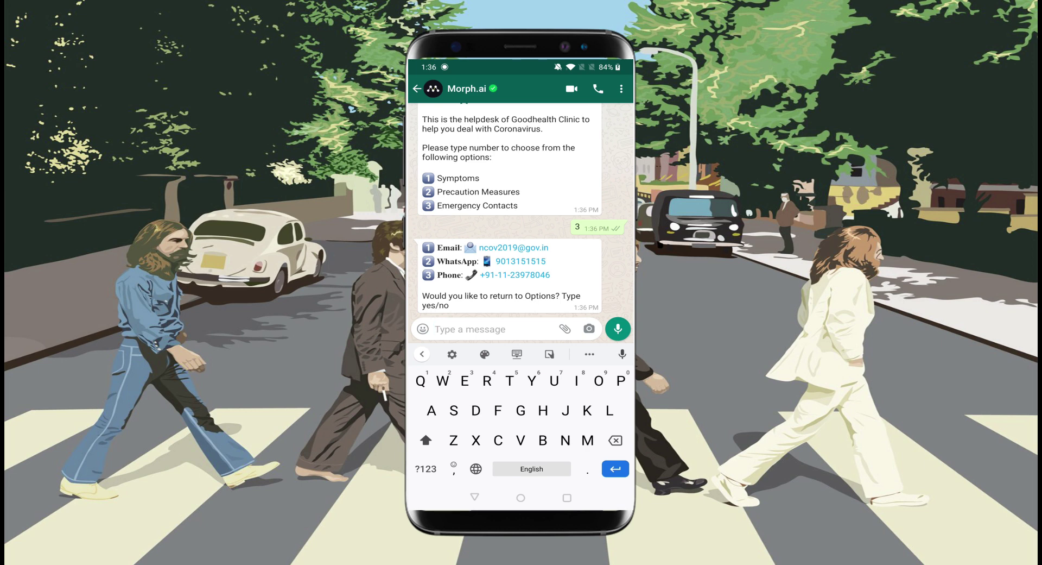
{"action": "type", "text": "No"}
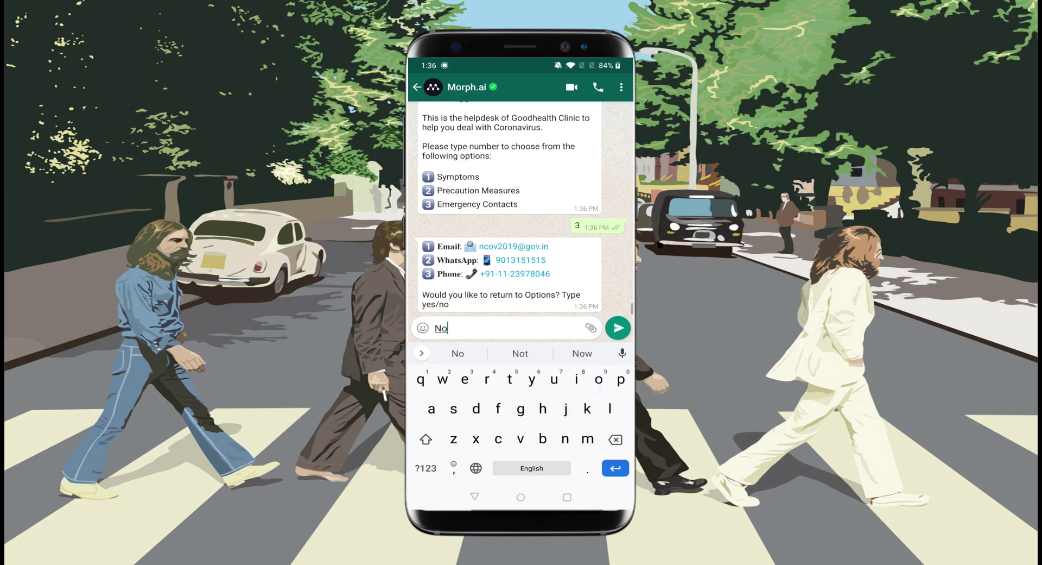
{"action": "left_click", "coordinate": [617, 328]}
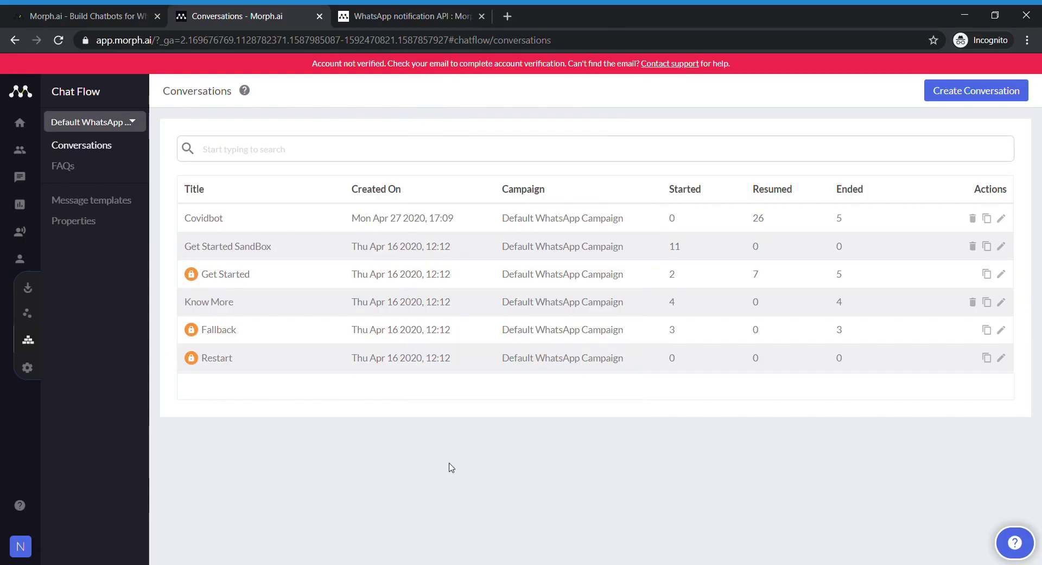
{"action": "mouse_move", "coordinate": [37, 248]}
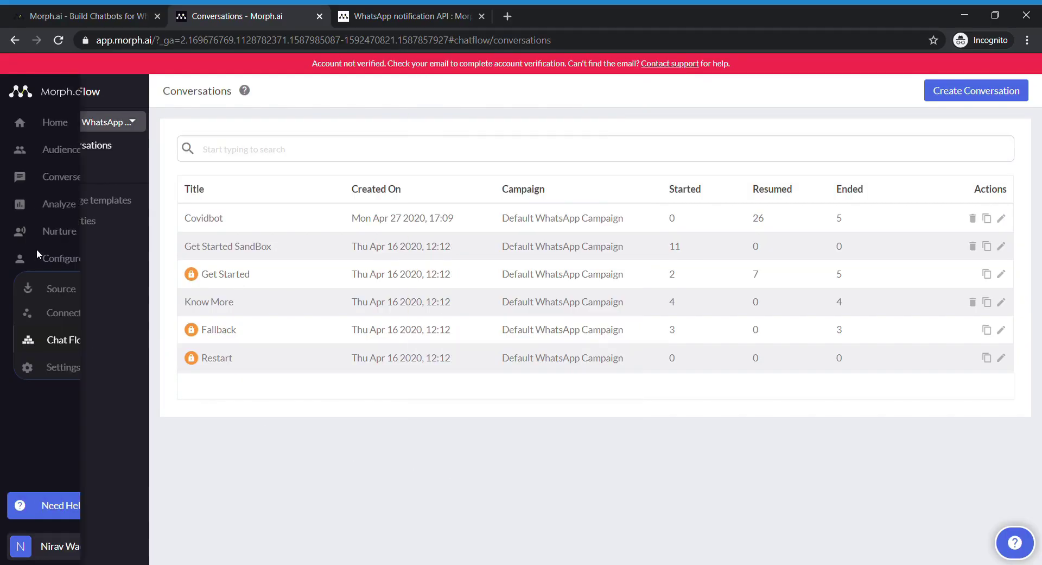
{"action": "left_click", "coordinate": [66, 145]}
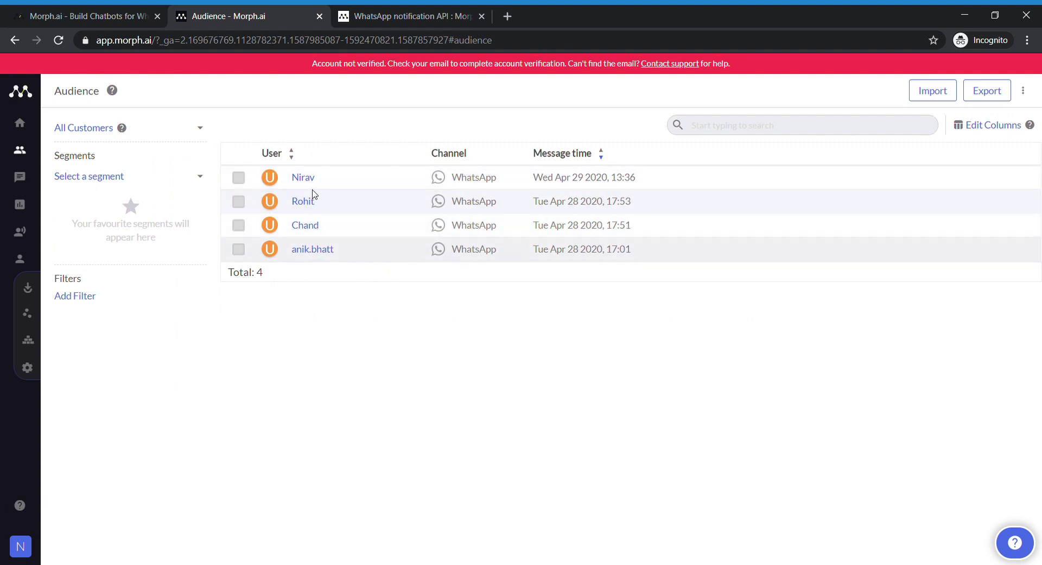
{"action": "left_click", "coordinate": [298, 208]}
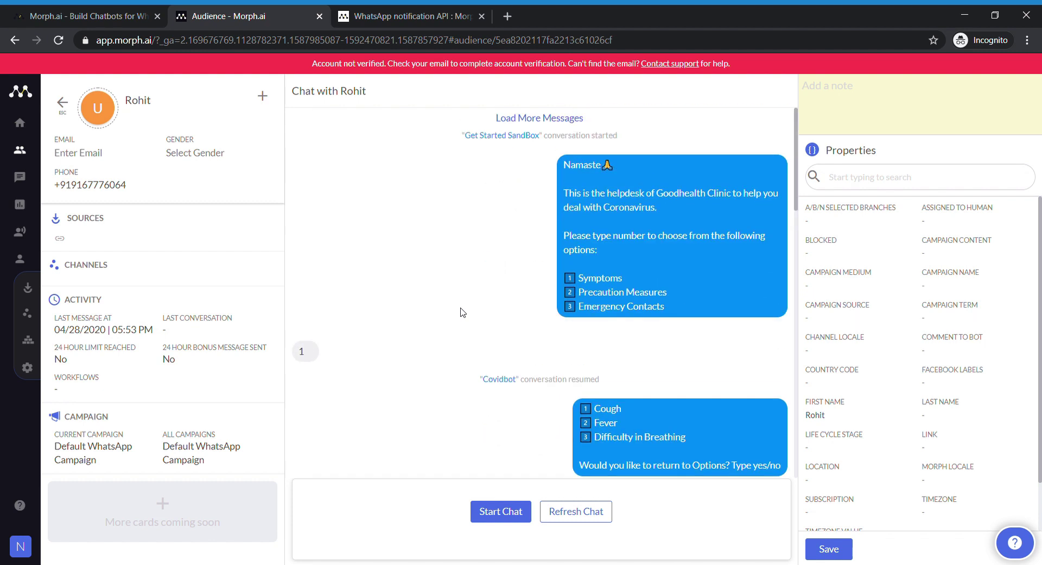
{"action": "scroll", "coordinate": [550, 309], "scroll_direction": "down", "scroll_amount": 1}
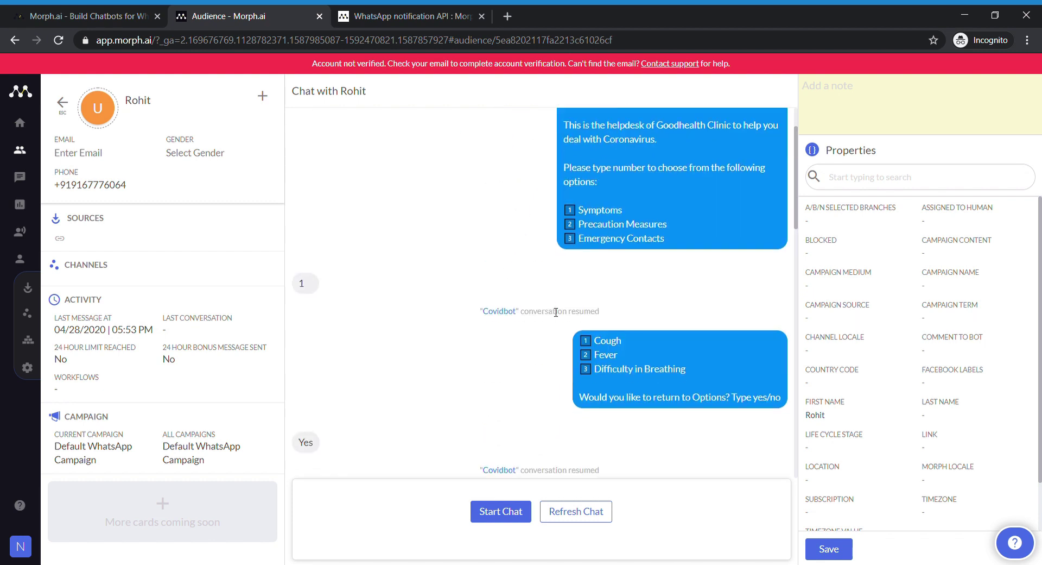
{"action": "scroll", "coordinate": [475, 339], "scroll_direction": "down", "scroll_amount": 1}
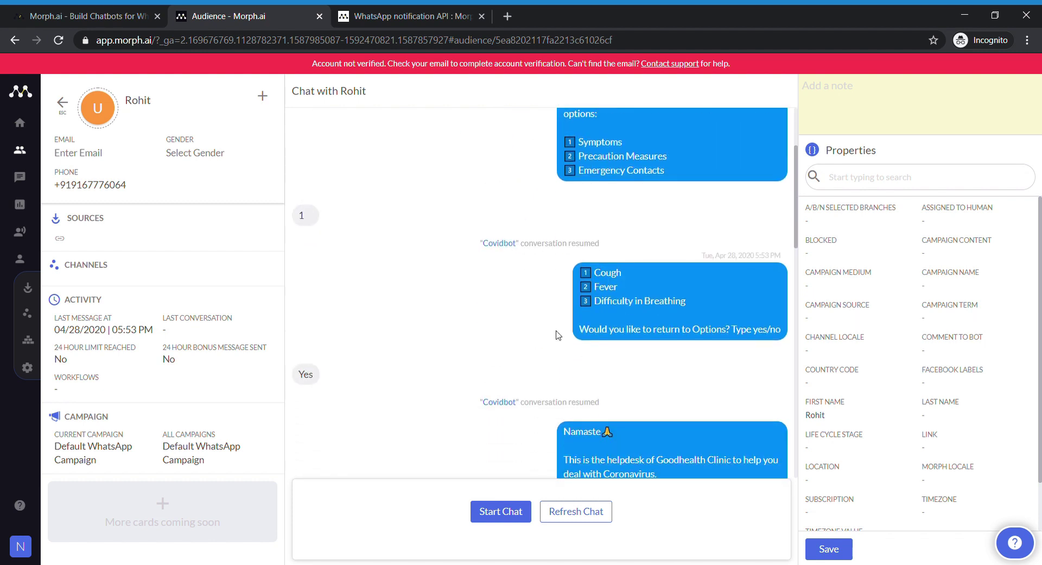
{"action": "scroll", "coordinate": [332, 281], "scroll_direction": "down", "scroll_amount": 5}
{"action": "scroll", "coordinate": [332, 280], "scroll_direction": "down", "scroll_amount": 7}
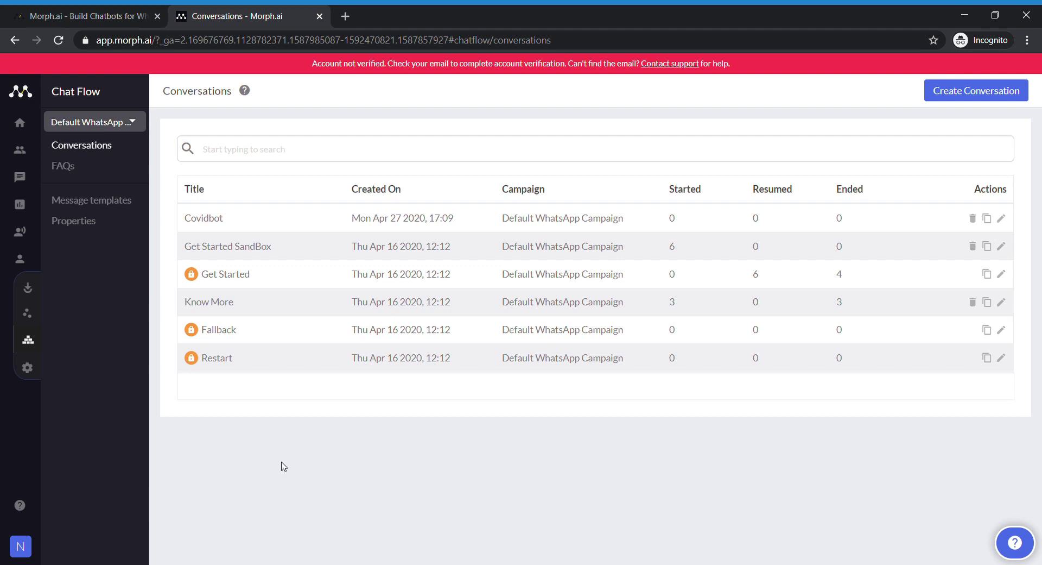
- Review the company profile in account settings and close it without changes
{"action": "left_click", "coordinate": [36, 371]}
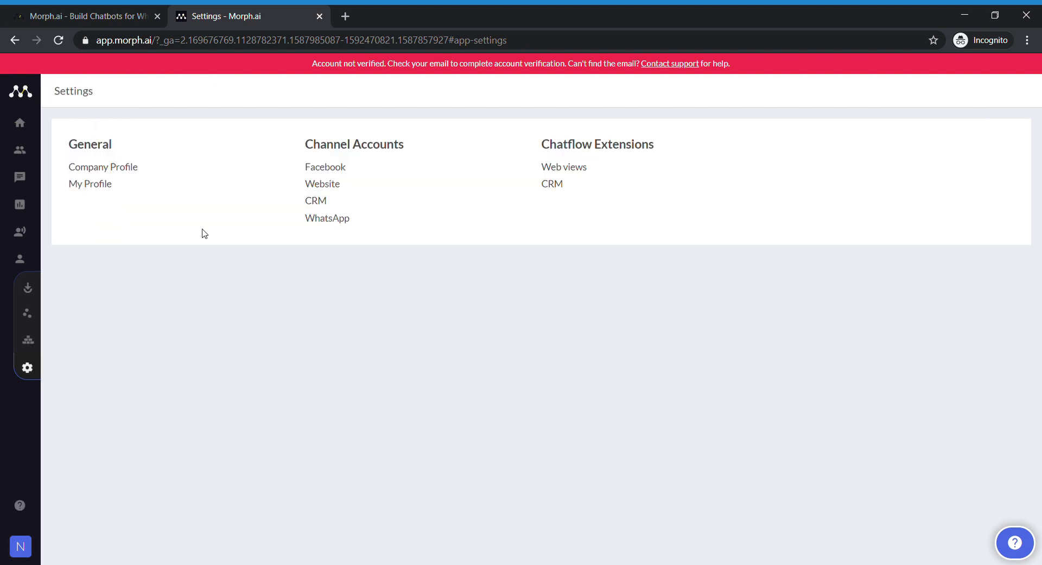
{"action": "left_click", "coordinate": [115, 170]}
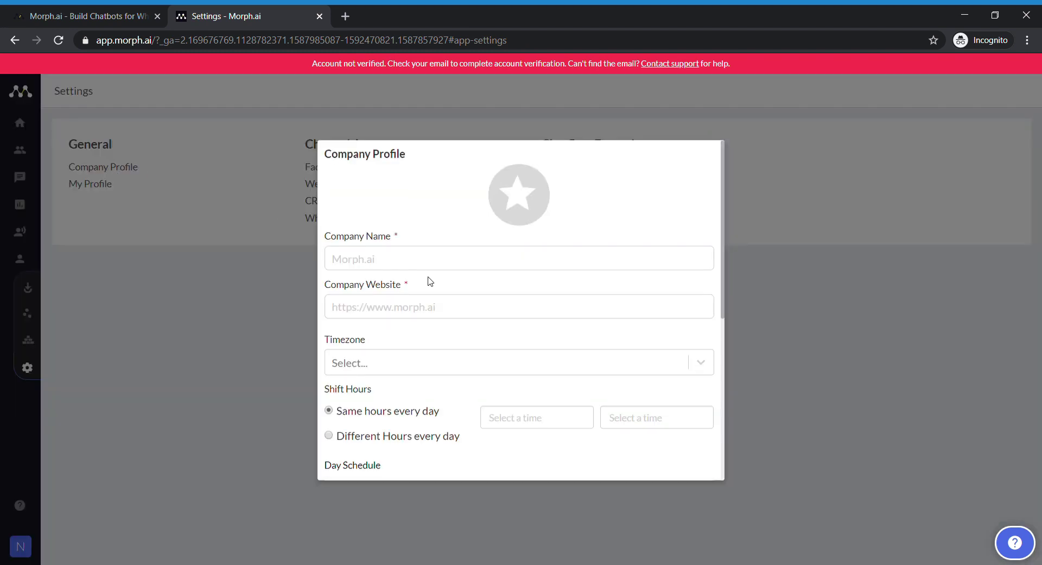
{"action": "scroll", "coordinate": [450, 441], "scroll_direction": "down", "scroll_amount": 6}
{"action": "left_click", "coordinate": [632, 414]}
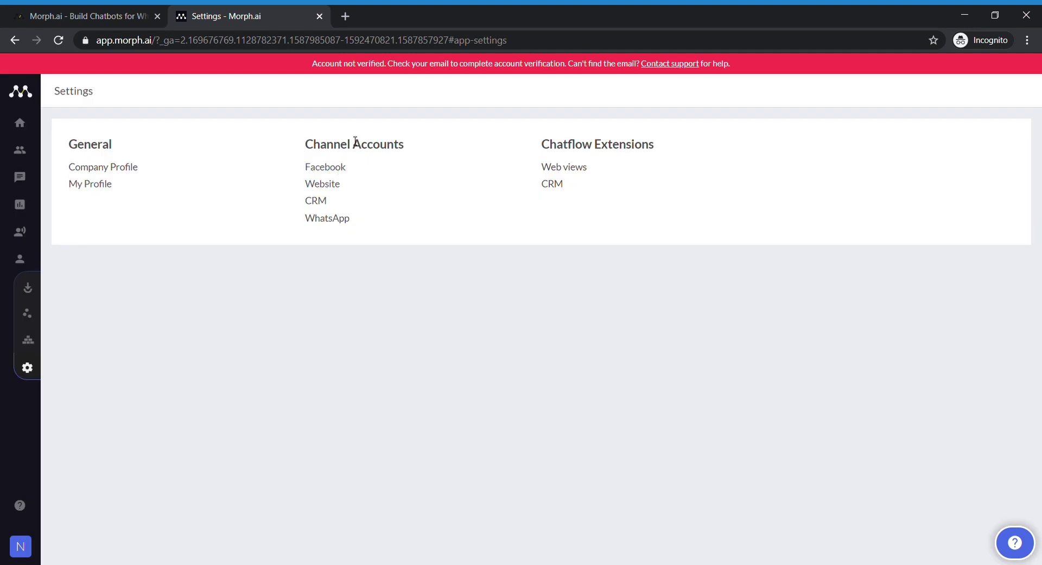
- Check the WhatsApp channel settings, then load the Overview Dashboard (120 messages, 4 active users, 3 fallbacks)
{"action": "left_click", "coordinate": [393, 217]}
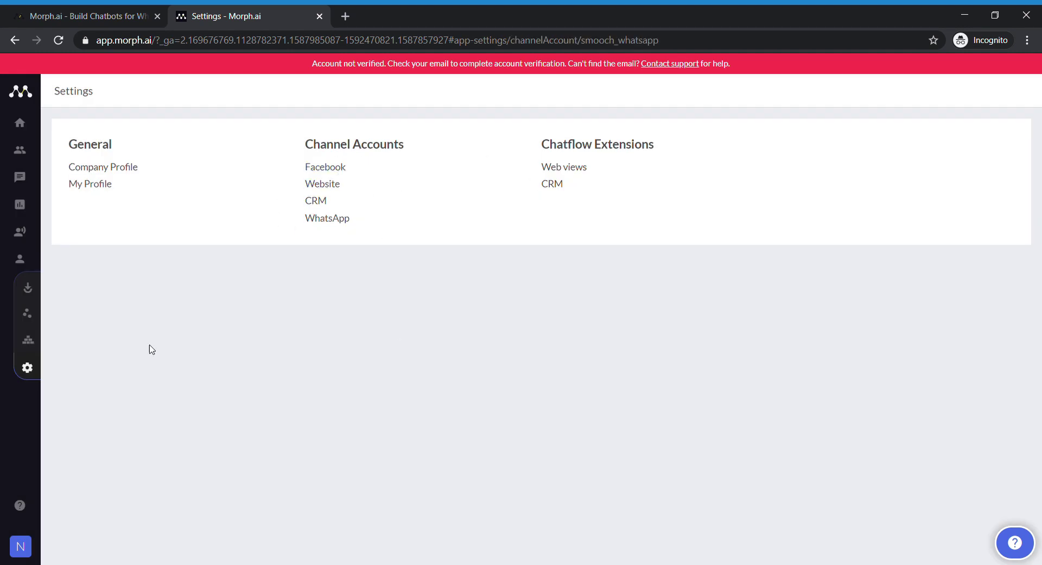
{"action": "mouse_move", "coordinate": [21, 312]}
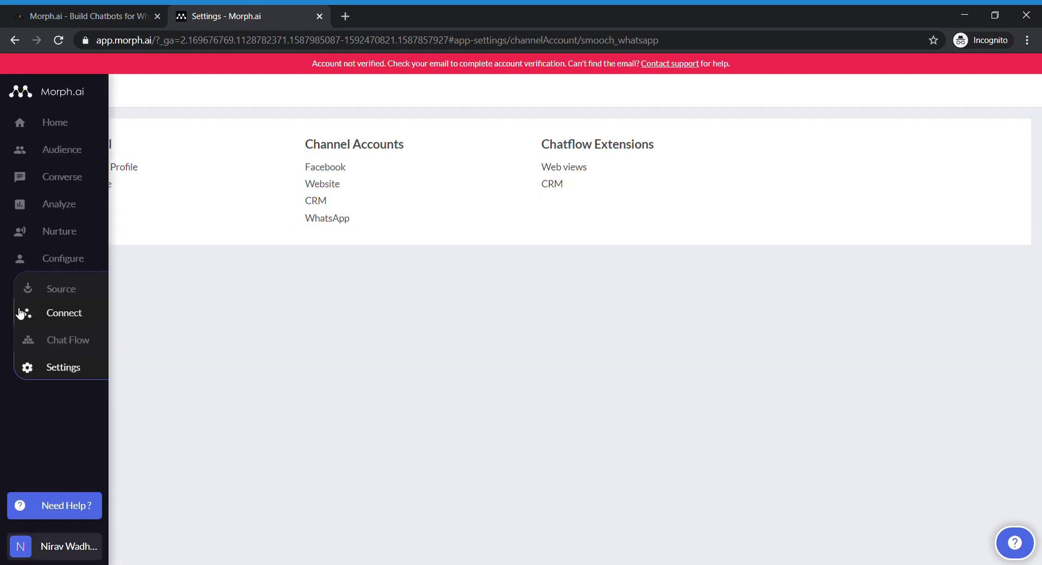
{"action": "left_click", "coordinate": [70, 209]}
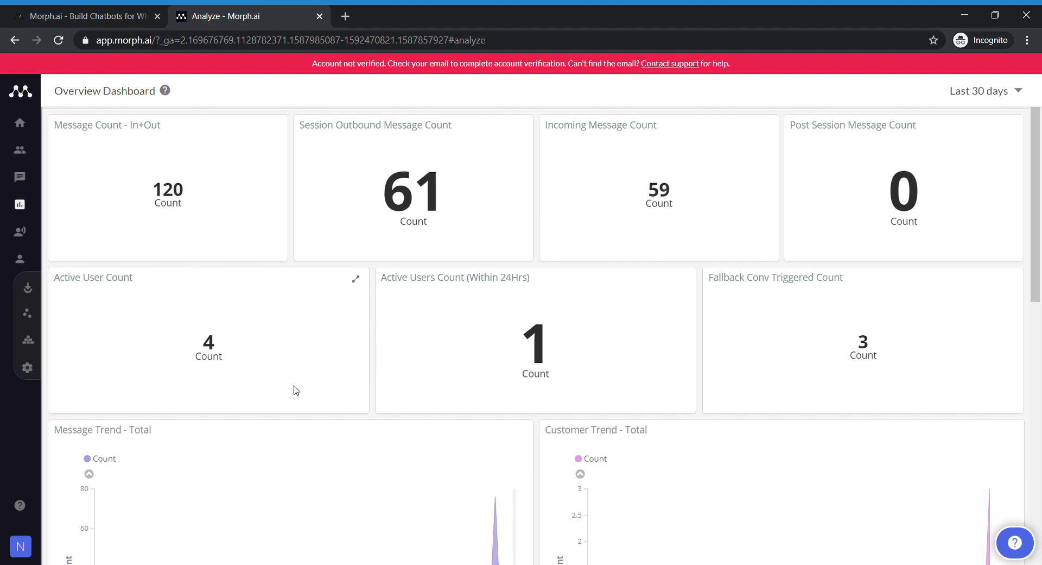
- Go to Nurture and view the Notification API page with its Send Post Session Message endpoint
{"action": "mouse_move", "coordinate": [35, 180]}
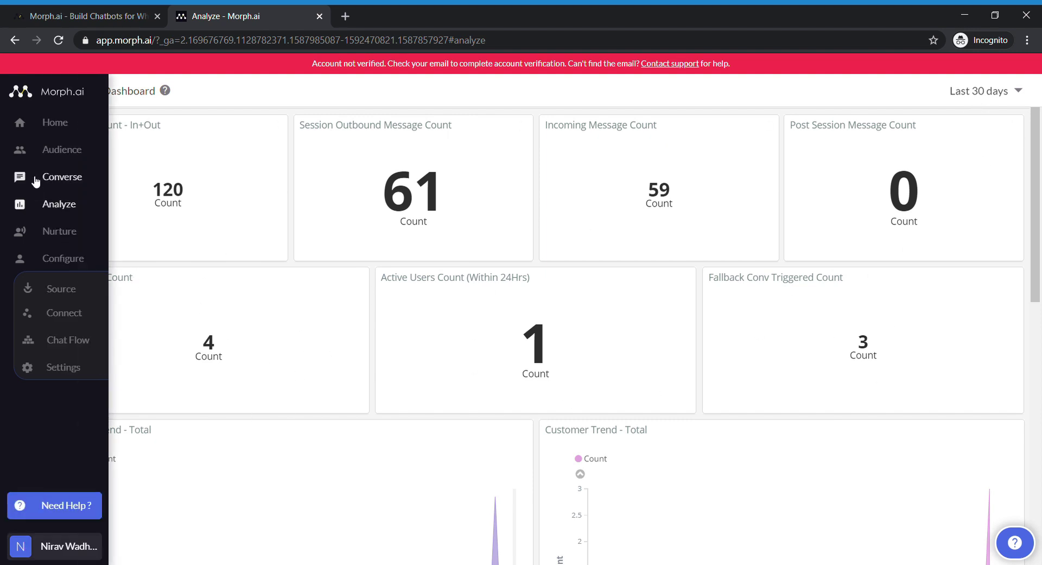
{"action": "left_click", "coordinate": [70, 233]}
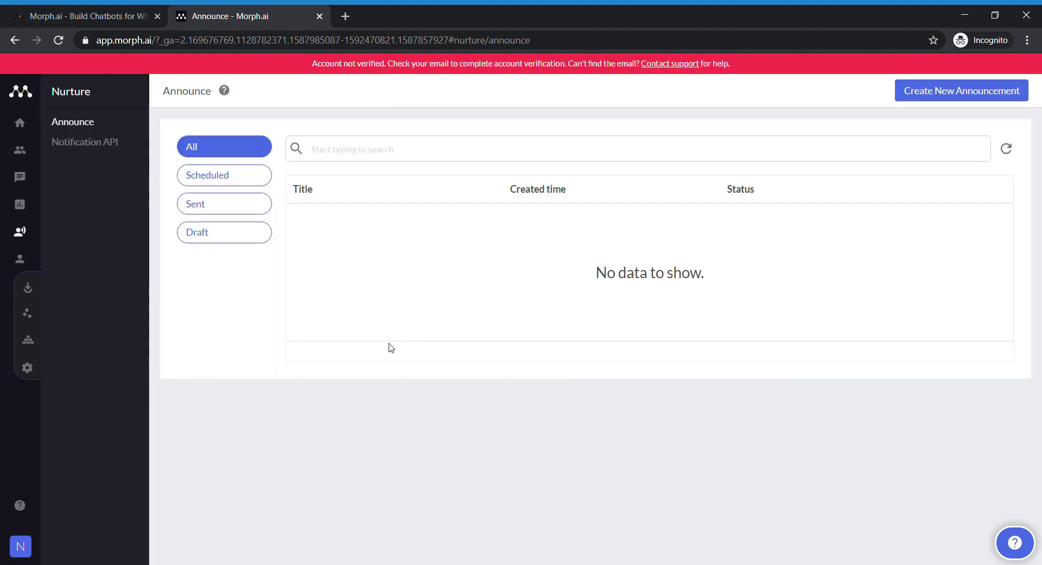
{"action": "left_click", "coordinate": [95, 144]}
{"action": "scroll", "coordinate": [407, 312], "scroll_direction": "down", "scroll_amount": 5}
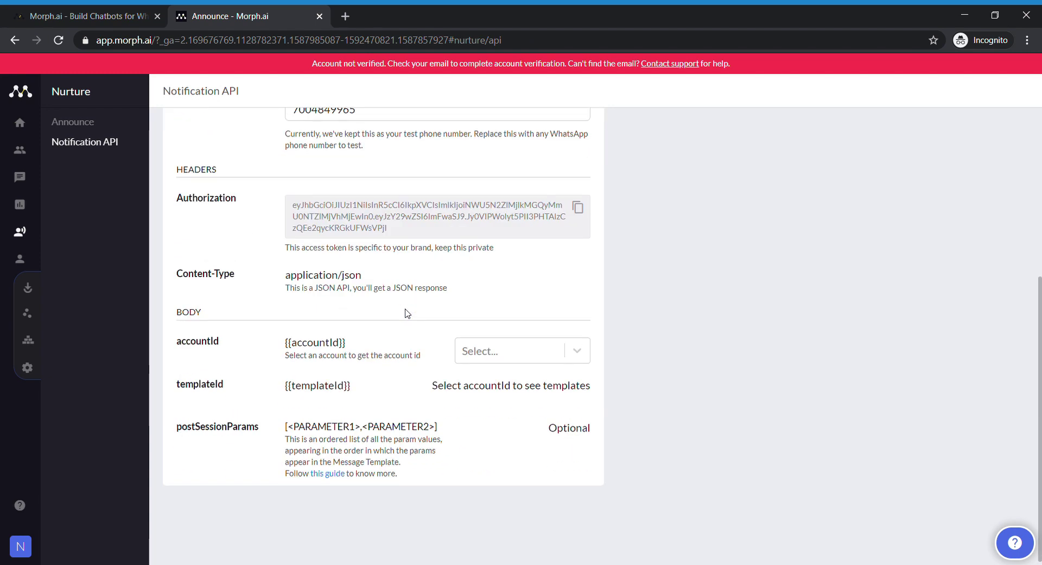
{"action": "scroll", "coordinate": [407, 313], "scroll_direction": "up", "scroll_amount": 5}
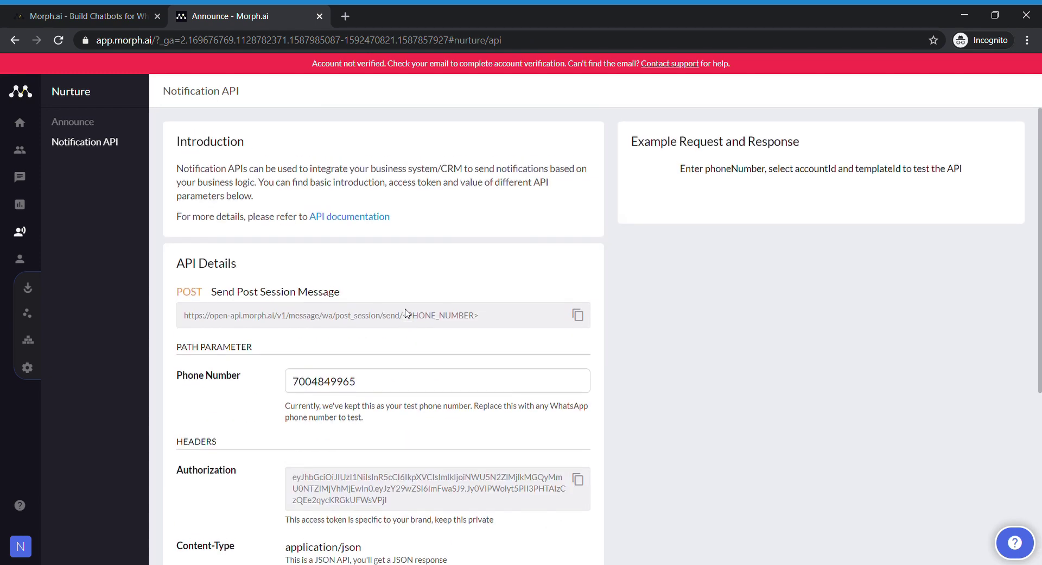
- Read through the Notification APIs support article, then return to the Notification API page
{"action": "left_click", "coordinate": [347, 217]}
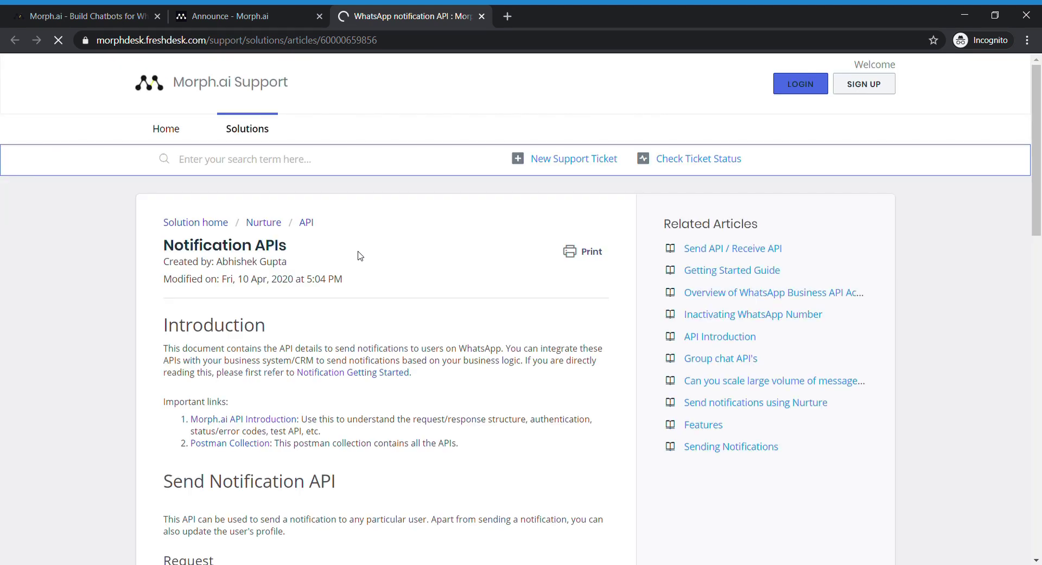
{"action": "scroll", "coordinate": [360, 255], "scroll_direction": "down", "scroll_amount": 3}
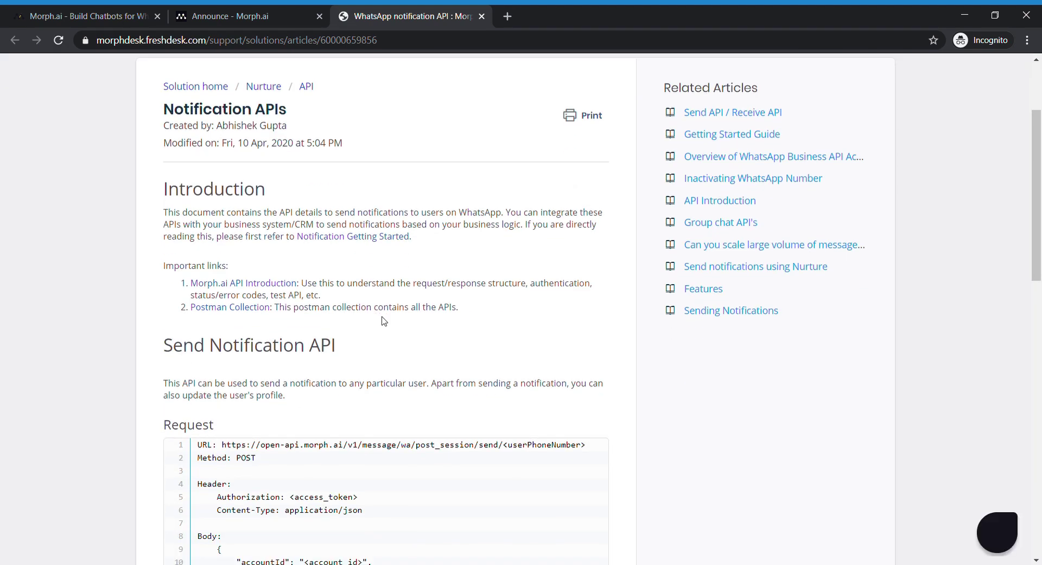
{"action": "scroll", "coordinate": [396, 315], "scroll_direction": "down", "scroll_amount": 9}
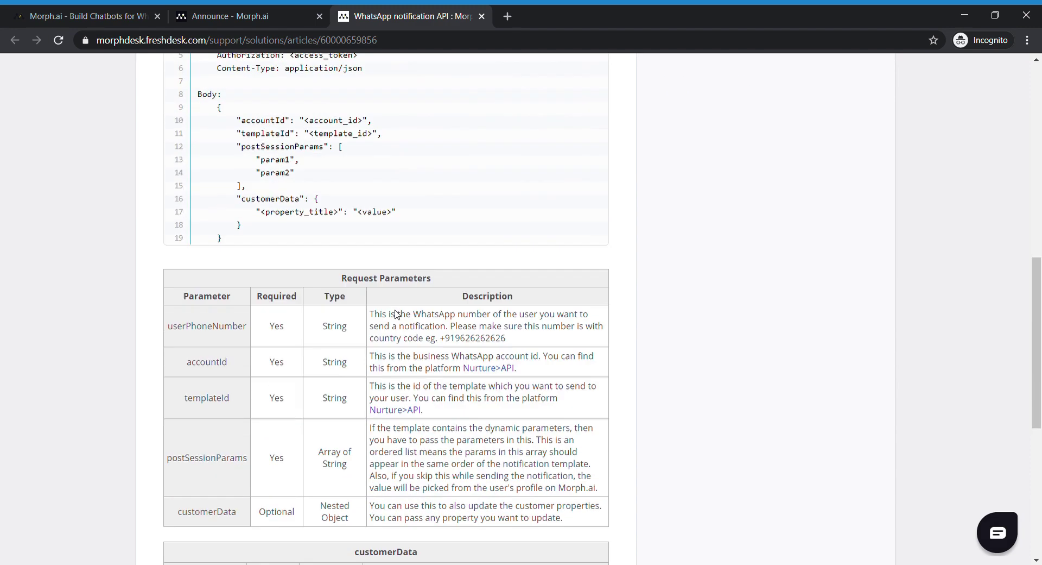
{"action": "scroll", "coordinate": [400, 315], "scroll_direction": "up", "scroll_amount": 10}
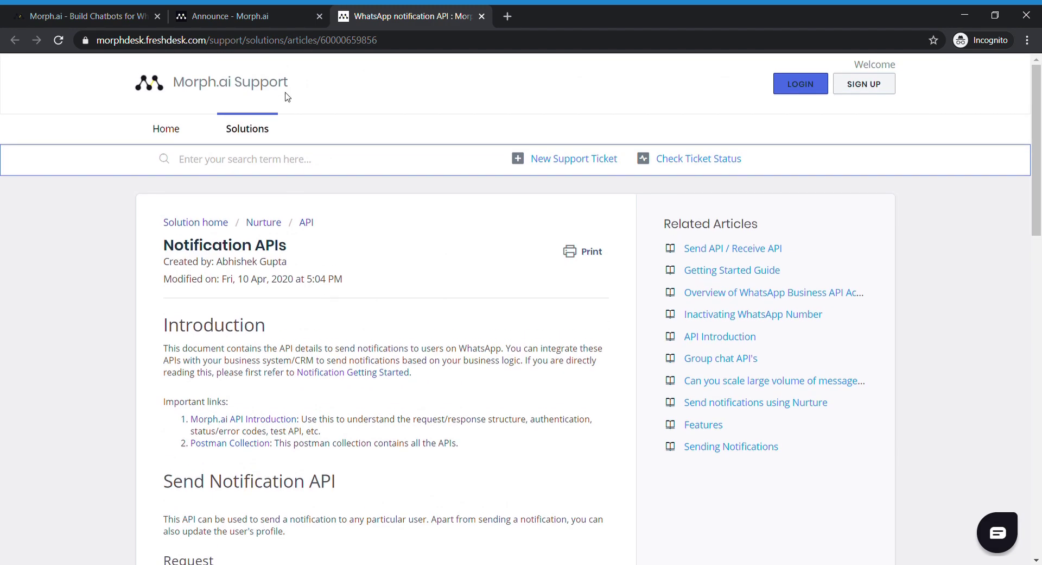
{"action": "left_click", "coordinate": [265, 19]}
- Start a new WhatsApp Business API application from the Home page
{"action": "scroll", "coordinate": [404, 399], "scroll_direction": "down", "scroll_amount": 5}
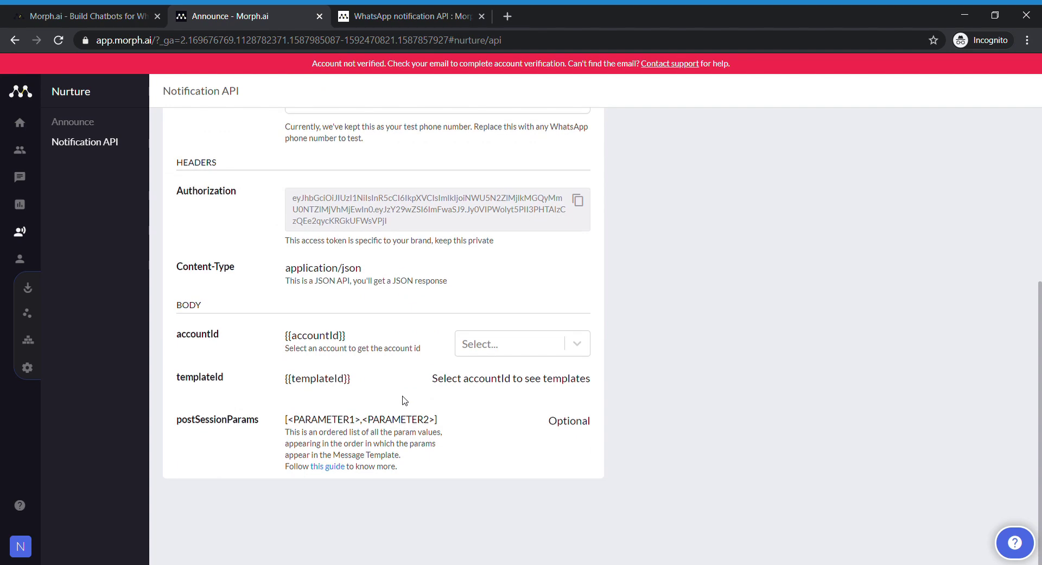
{"action": "scroll", "coordinate": [404, 399], "scroll_direction": "up", "scroll_amount": 1}
{"action": "scroll", "coordinate": [404, 399], "scroll_direction": "up", "scroll_amount": 8}
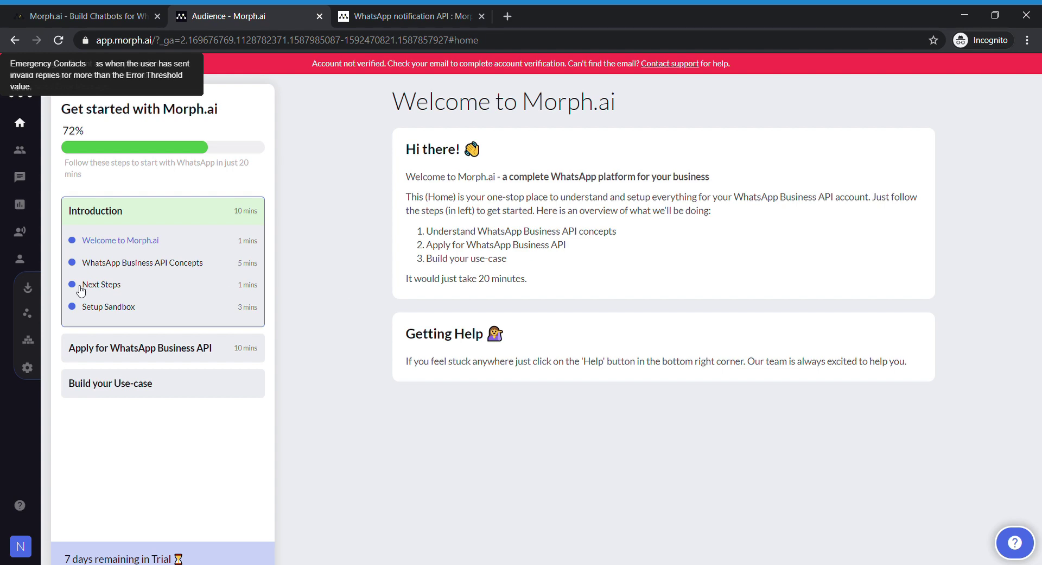
{"action": "left_click", "coordinate": [103, 347]}
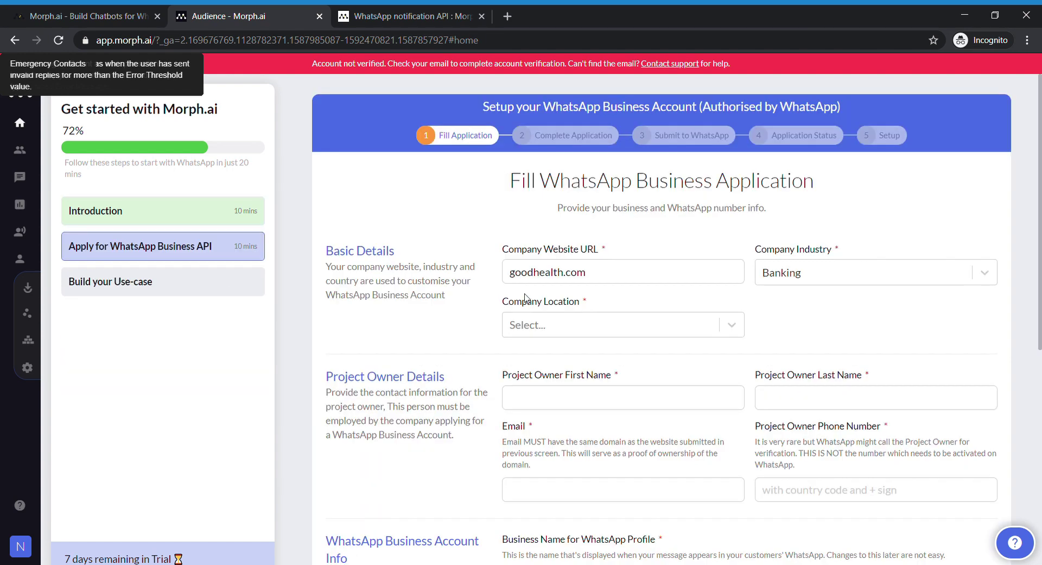
- Set the company location to India and enter the project owner's name, e-mail and phone number
{"action": "left_click", "coordinate": [695, 325]}
{"action": "type", "text": "indi"}
{"action": "left_click", "coordinate": [608, 403]}
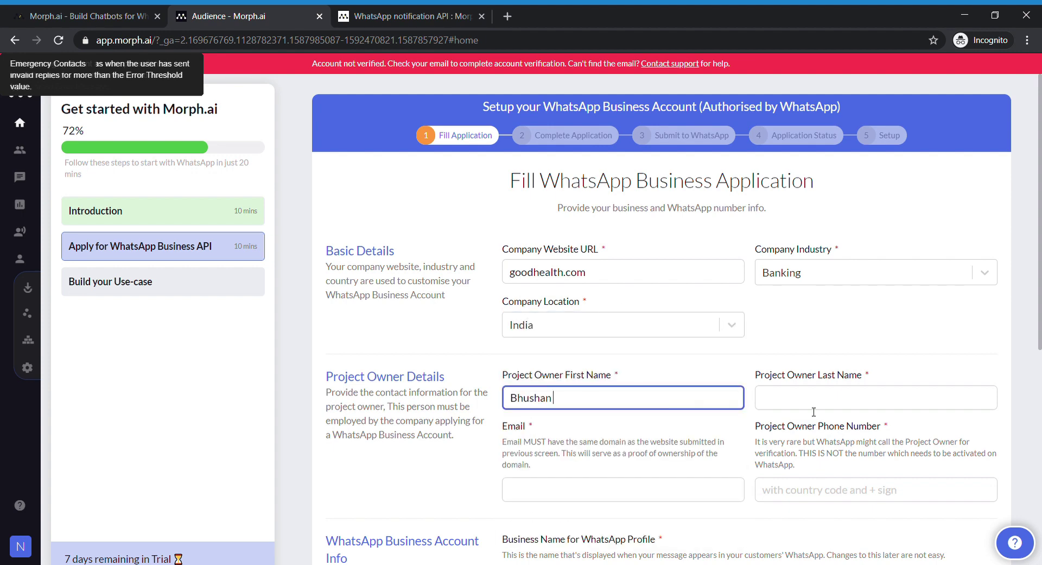
{"action": "left_click", "coordinate": [813, 406]}
{"action": "left_click", "coordinate": [674, 484]}
{"action": "scroll", "coordinate": [673, 485], "scroll_direction": "down", "scroll_amount": 1}
{"action": "left_click", "coordinate": [816, 421]}
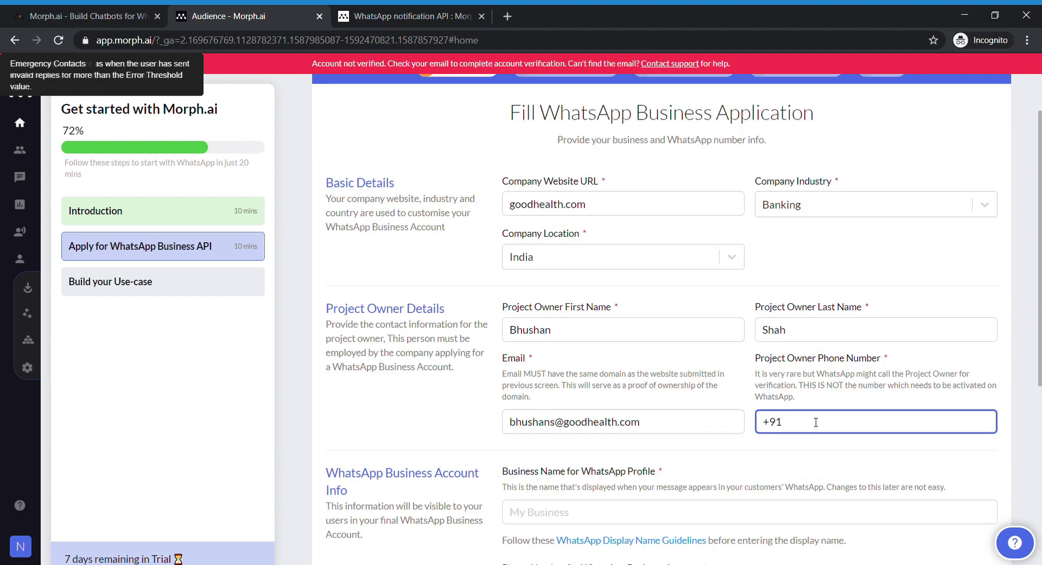
- Enter business name 'Good Health Clinic' and the Facebook Business Manager ID, then save and continue
{"action": "scroll", "coordinate": [816, 421], "scroll_direction": "down", "scroll_amount": 2}
{"action": "left_click", "coordinate": [689, 375]}
{"action": "type", "text": "Good Health Clinic"}
{"action": "left_click", "coordinate": [546, 425]}
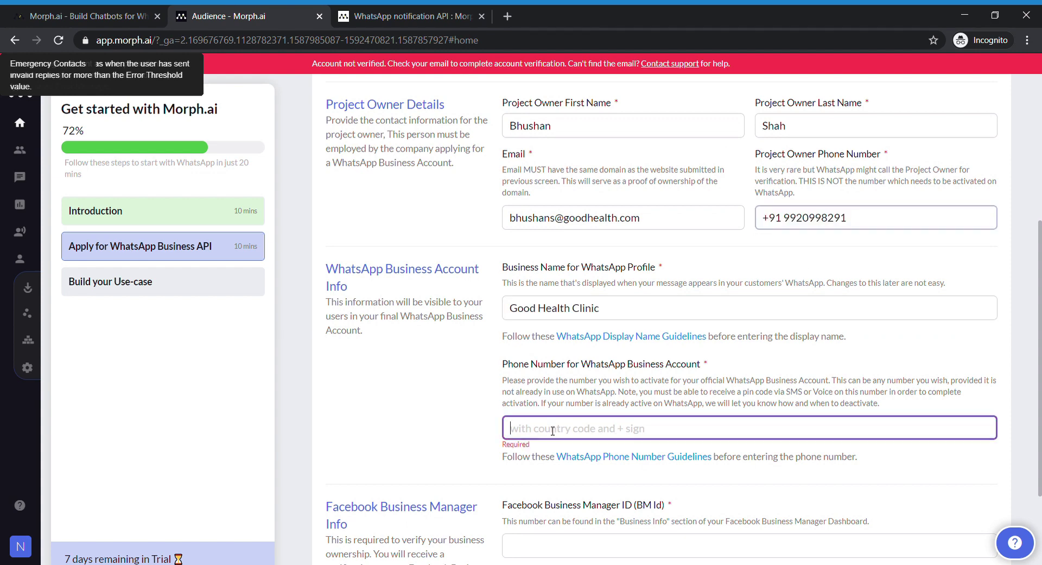
{"action": "scroll", "coordinate": [546, 426], "scroll_direction": "down", "scroll_amount": 2}
{"action": "left_click", "coordinate": [546, 416]}
{"action": "type", "text": "159625519399303"}
{"action": "left_click", "coordinate": [684, 496]}
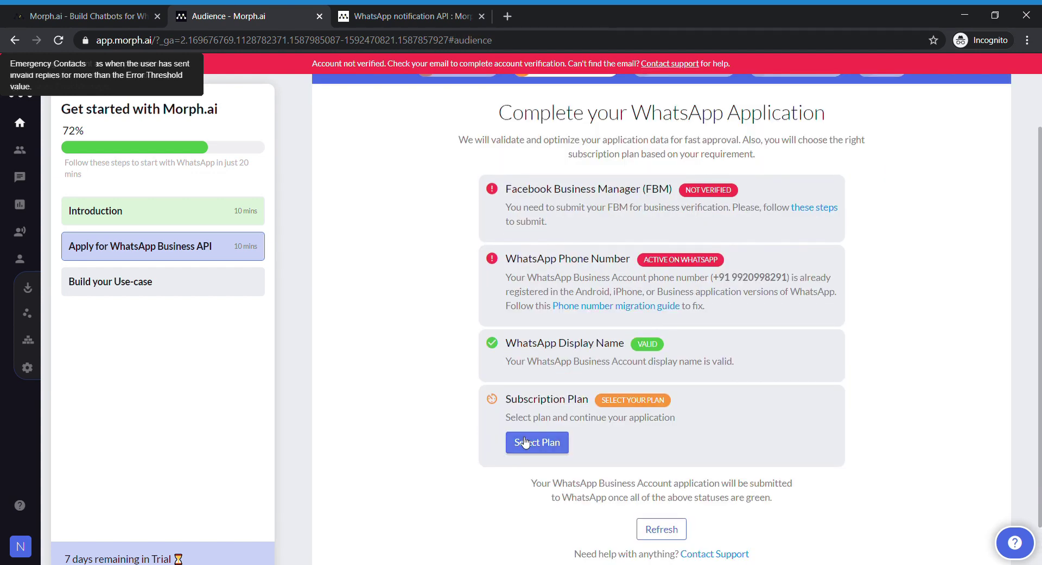
{"action": "left_click", "coordinate": [532, 442]}
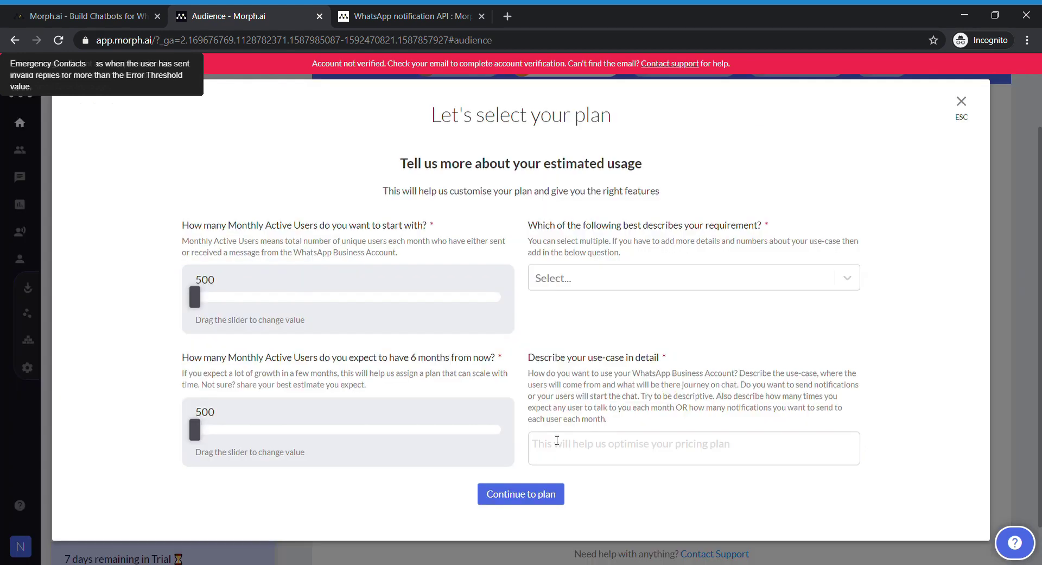
{"action": "left_click", "coordinate": [624, 278]}
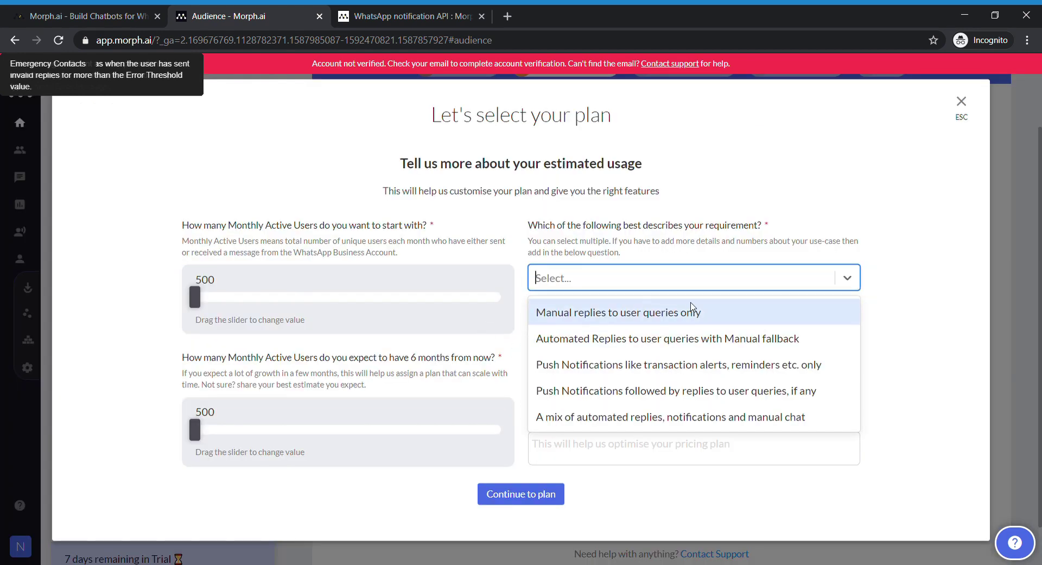
{"action": "left_click", "coordinate": [706, 283]}
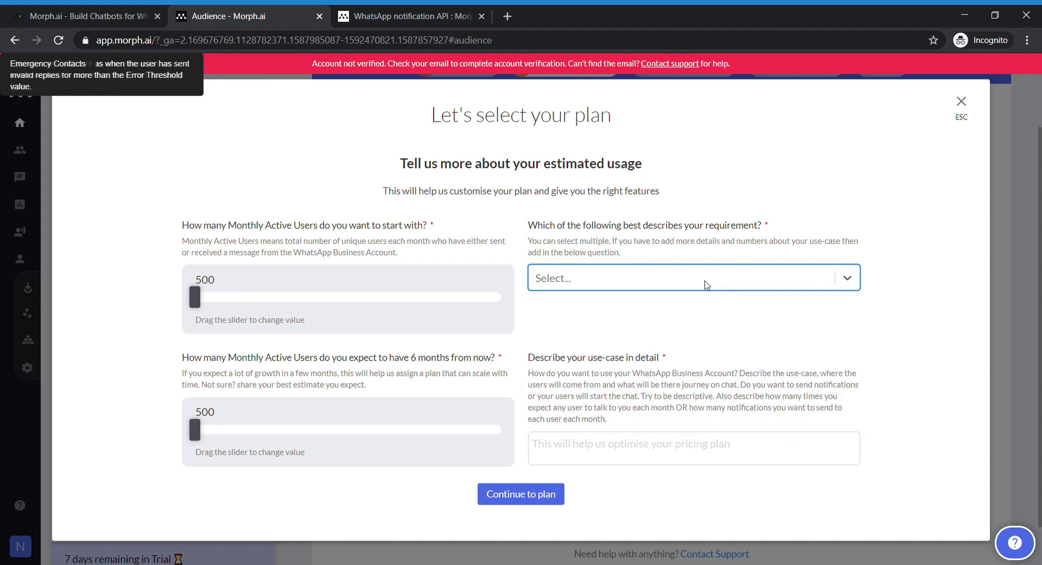
{"action": "left_click", "coordinate": [564, 458]}
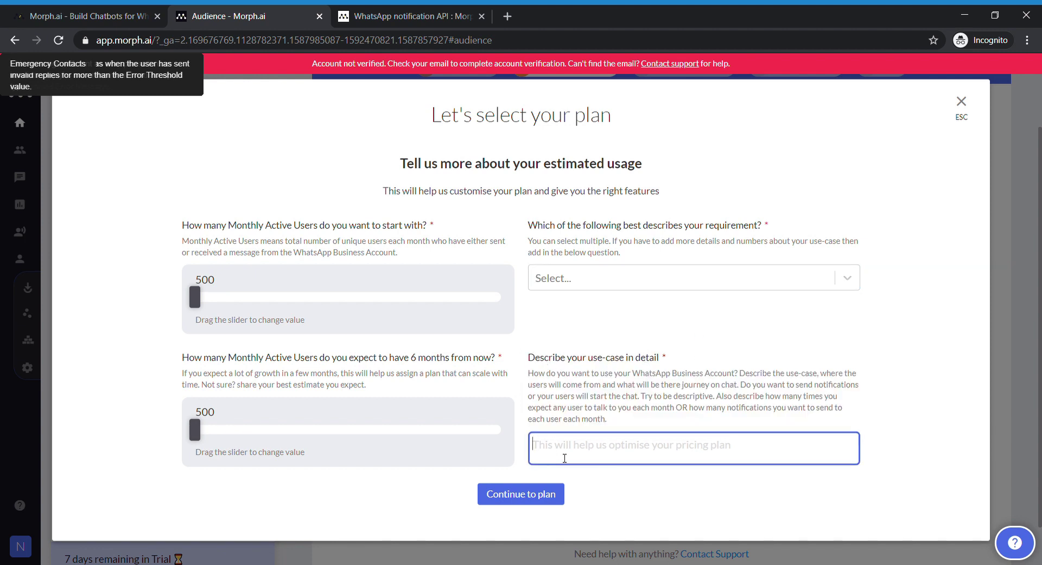
{"action": "left_click", "coordinate": [897, 395]}
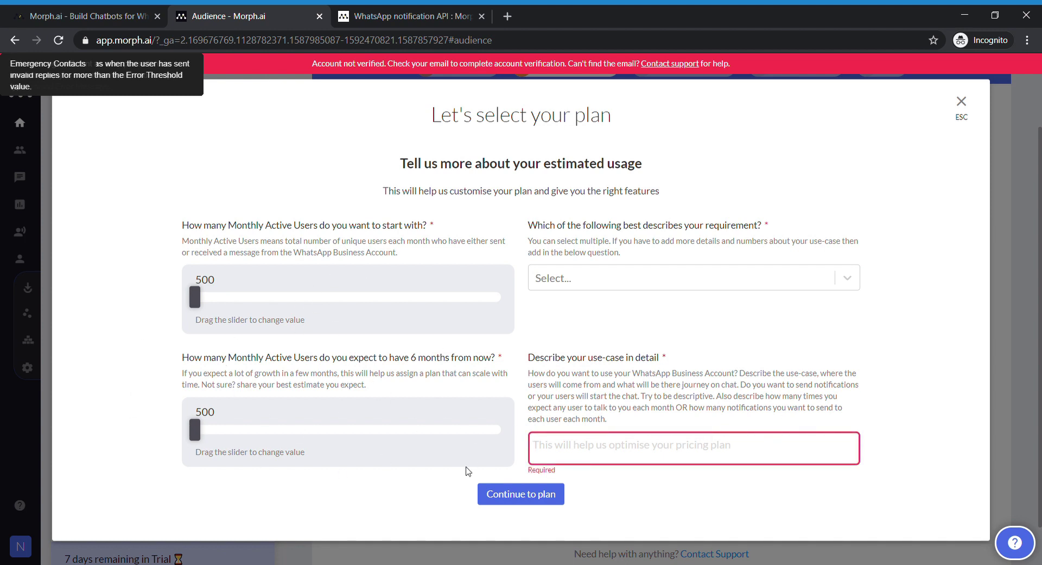
{"action": "left_click", "coordinate": [551, 500]}
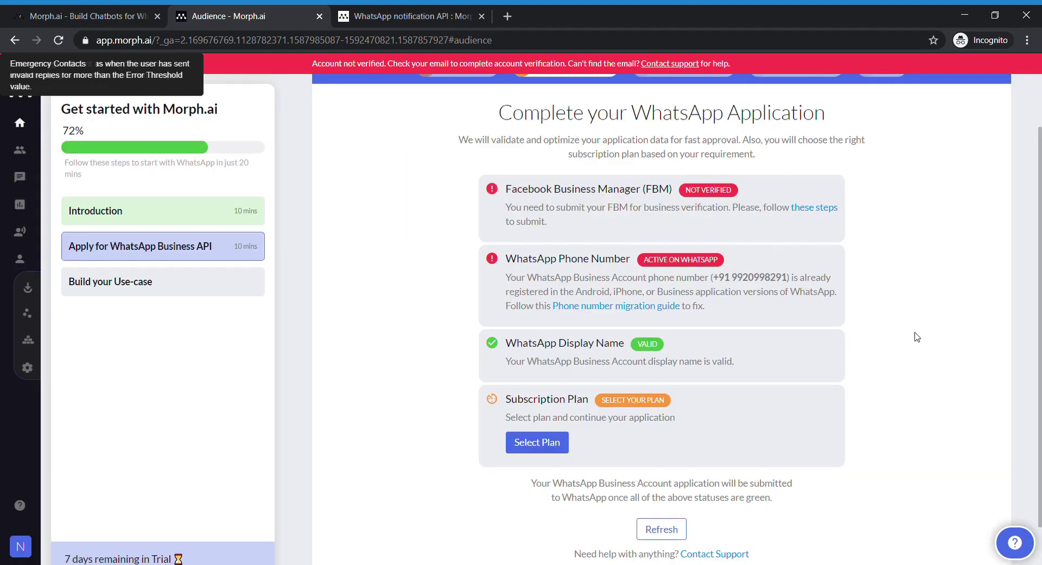